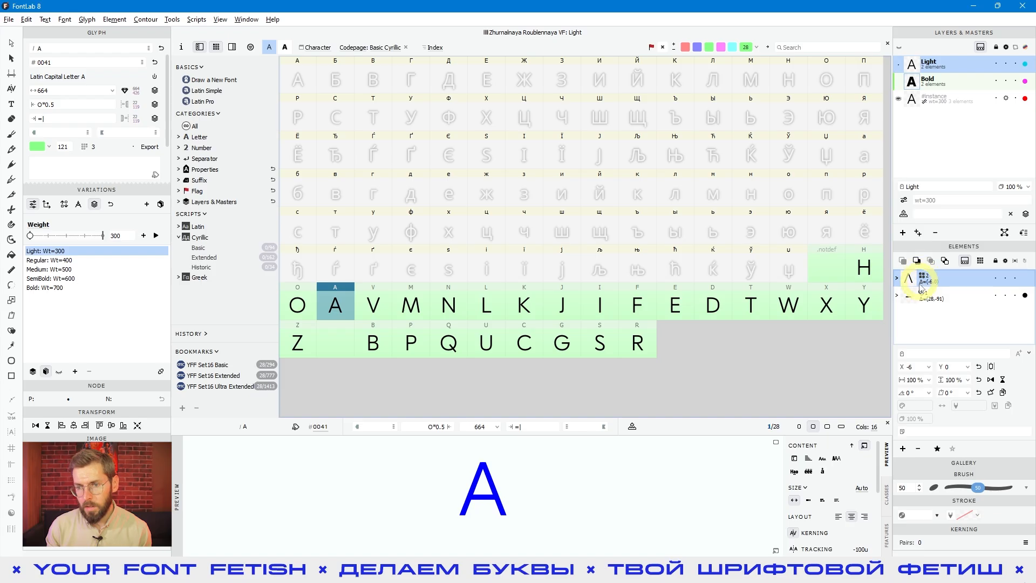
# Step: Inspect the separate elements of Latin A, then the Latin J, I and G glyphs in the font window
pyautogui.click(933, 296)
pyautogui.click(934, 282)
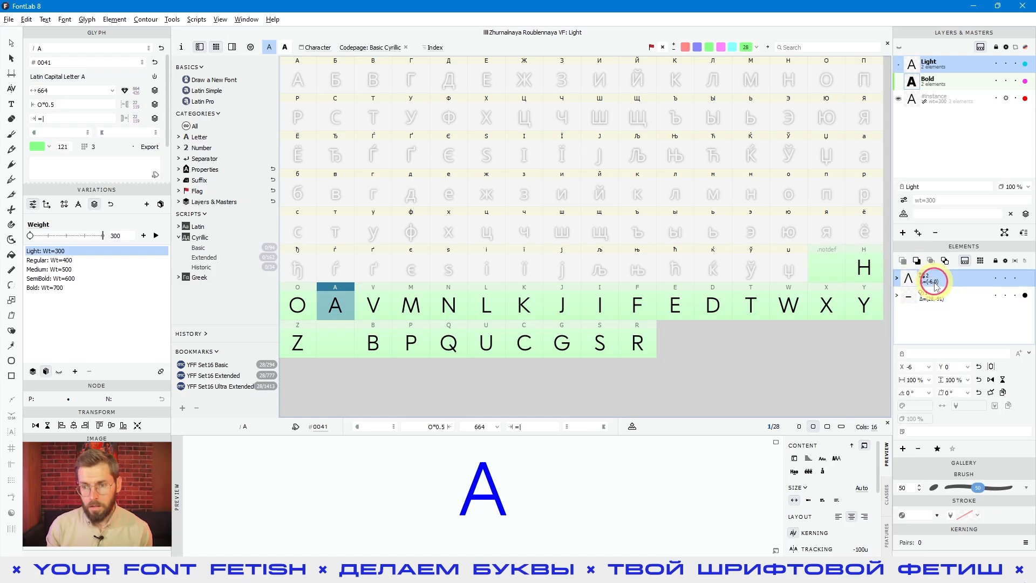
pyautogui.click(937, 297)
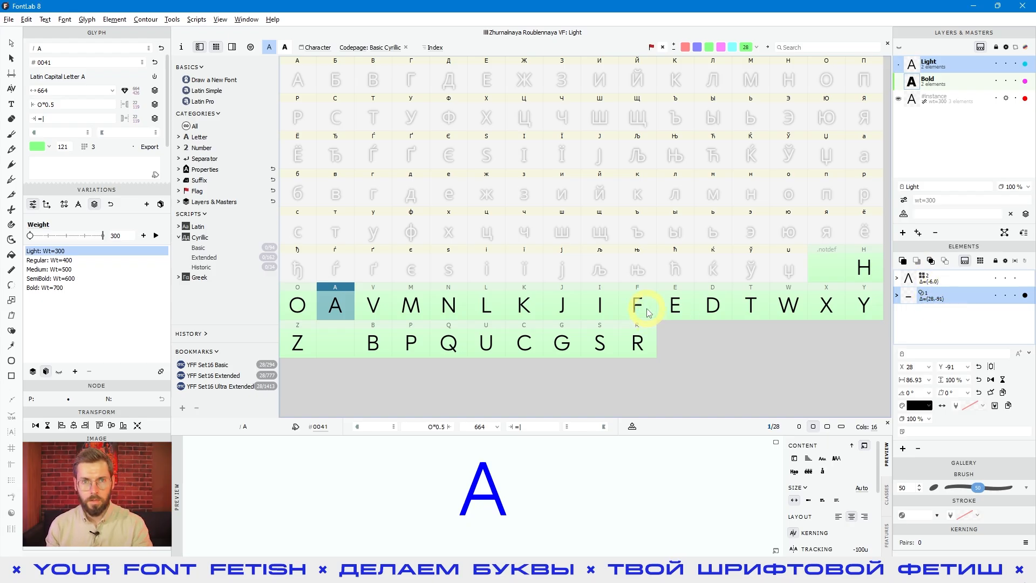
pyautogui.click(562, 303)
pyautogui.click(601, 309)
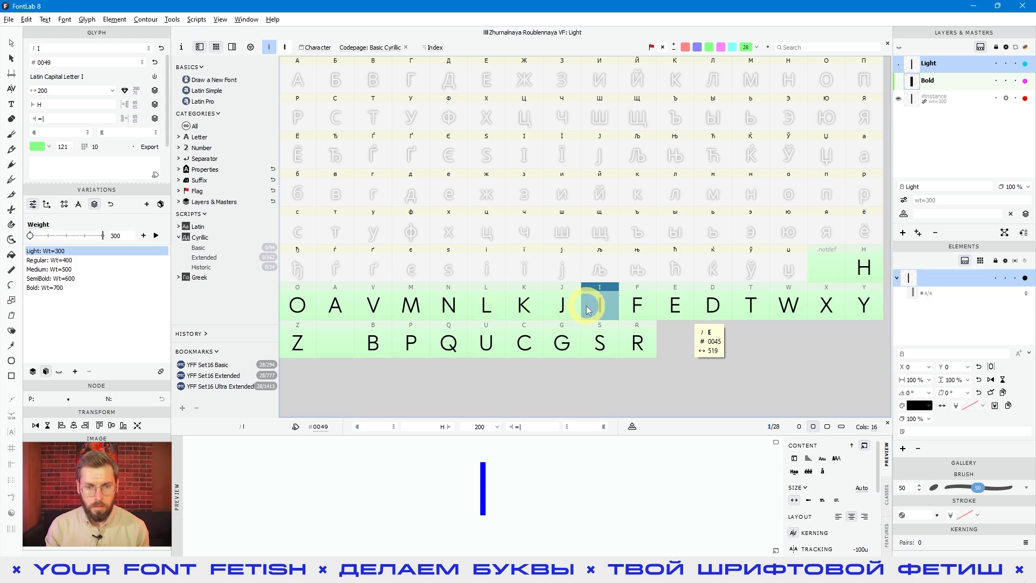
pyautogui.click(559, 305)
pyautogui.click(577, 337)
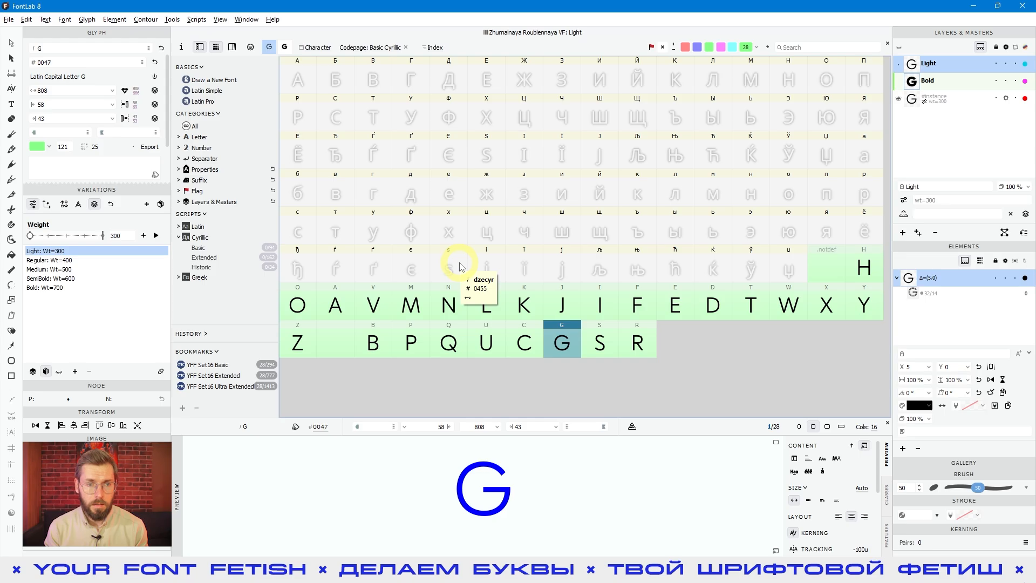
# Step: Create the Cyrillic А glyph from its placeholder cell and compare its component structure with Latin A
pyautogui.click(297, 79)
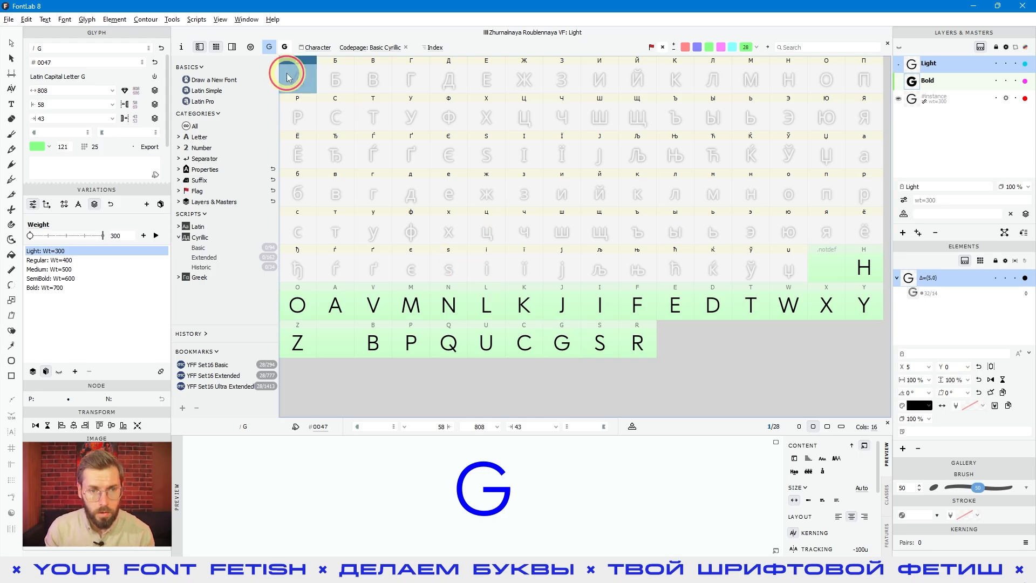
pyautogui.doubleClick(298, 81)
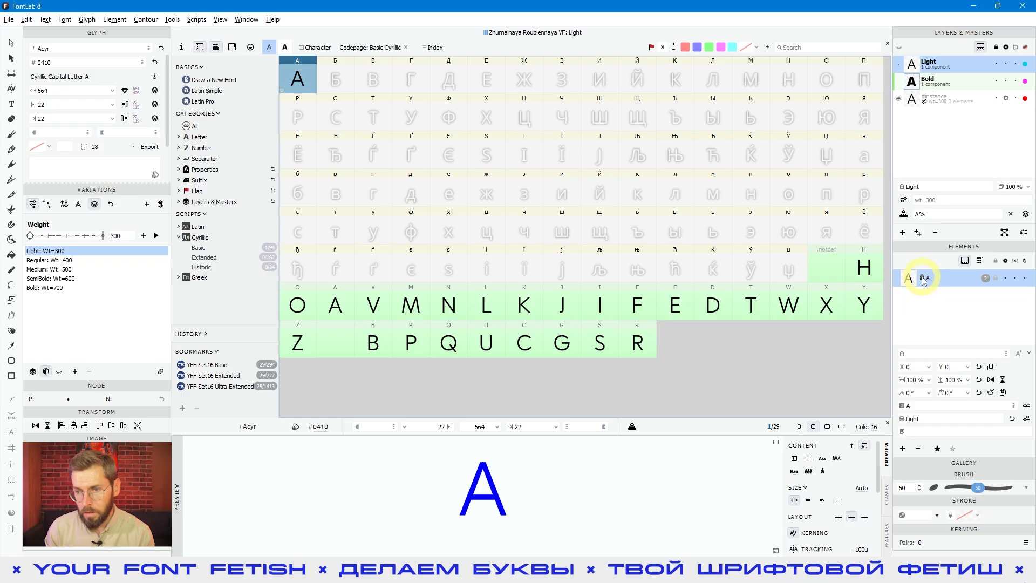
pyautogui.click(339, 307)
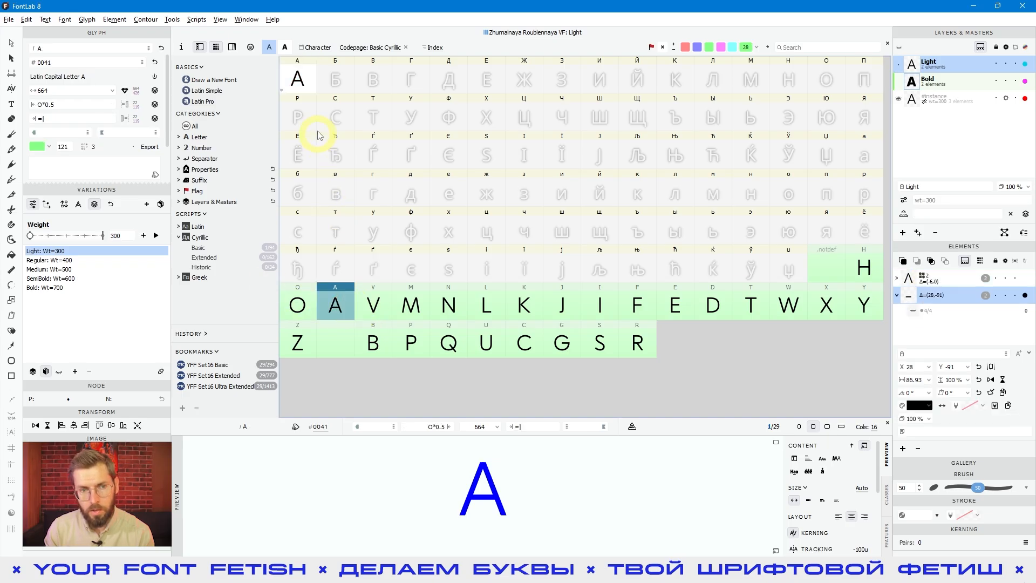
pyautogui.click(300, 73)
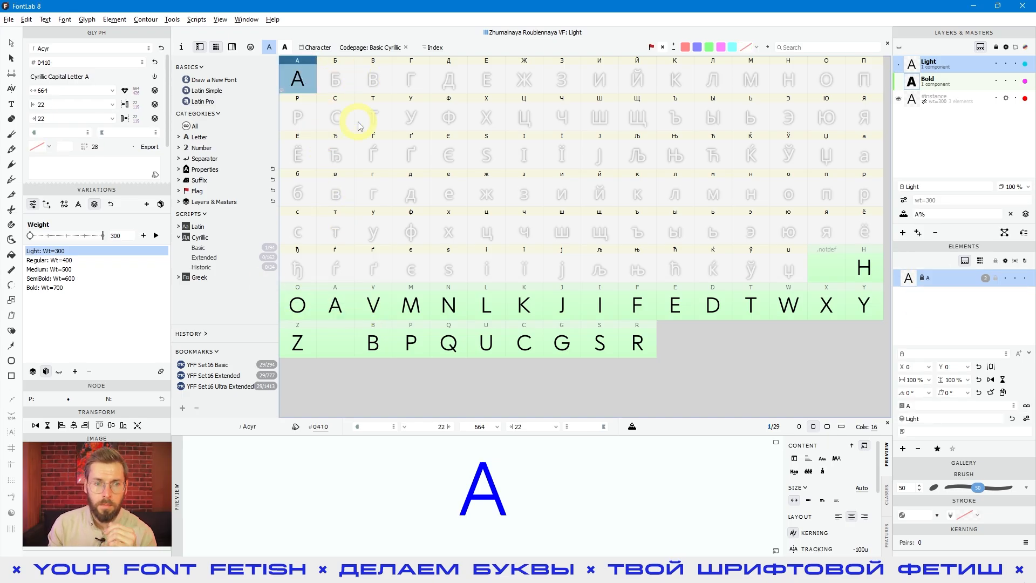
# Step: Create the empty Cyrillic Б glyph, then delete the newly created Cyrillic А glyph
pyautogui.click(345, 89)
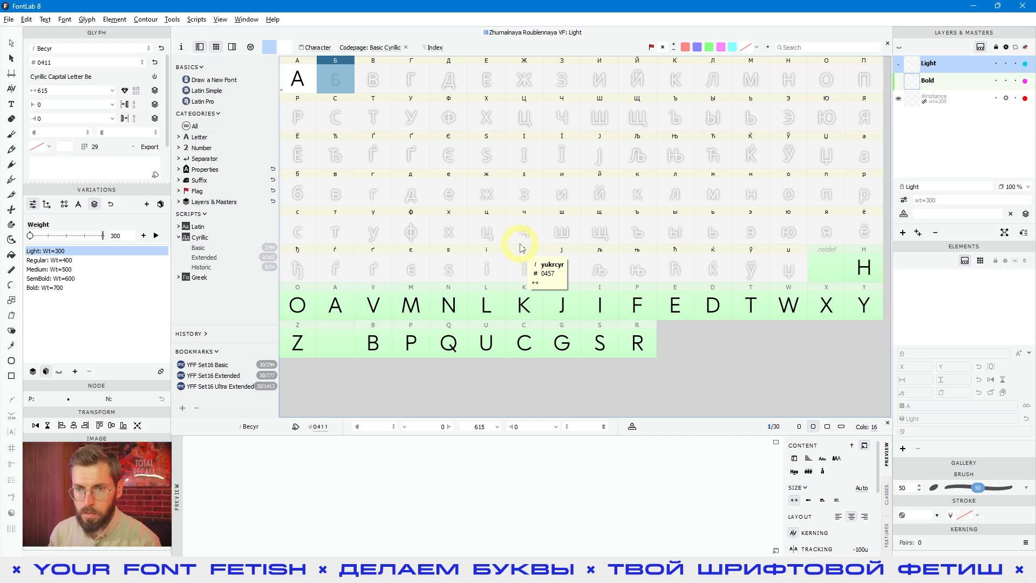
pyautogui.click(298, 80)
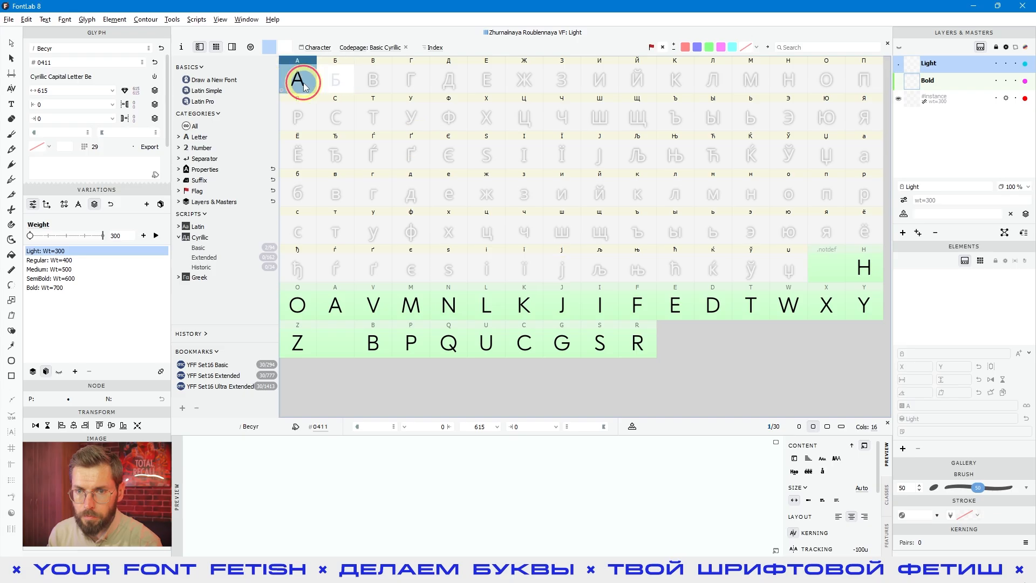
pyautogui.press('Delete')
pyautogui.click(619, 353)
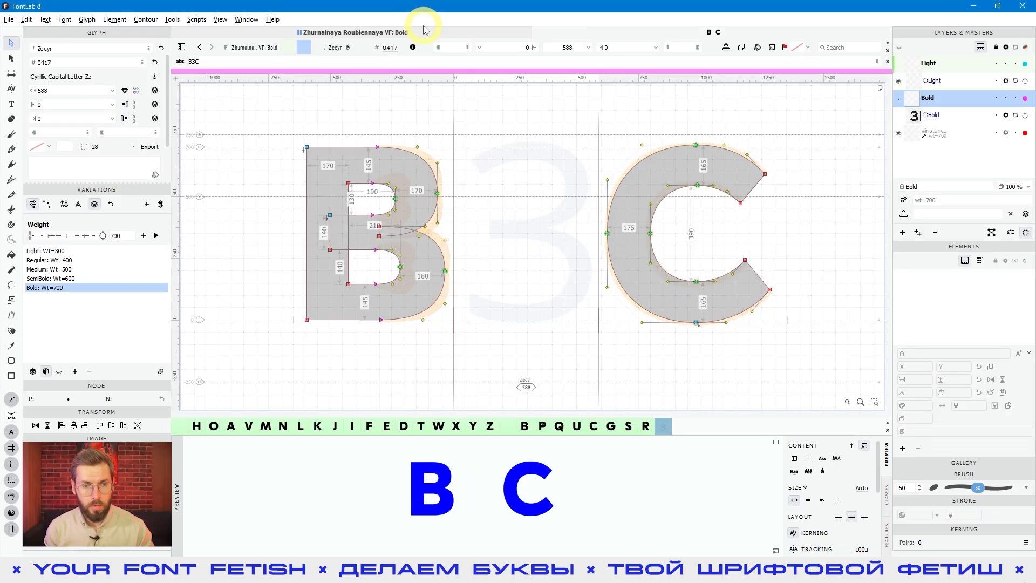
# Step: Review the Cyrillic А, В and З cells in the font window and return to the glyph view of З between B and C
pyautogui.click(420, 30)
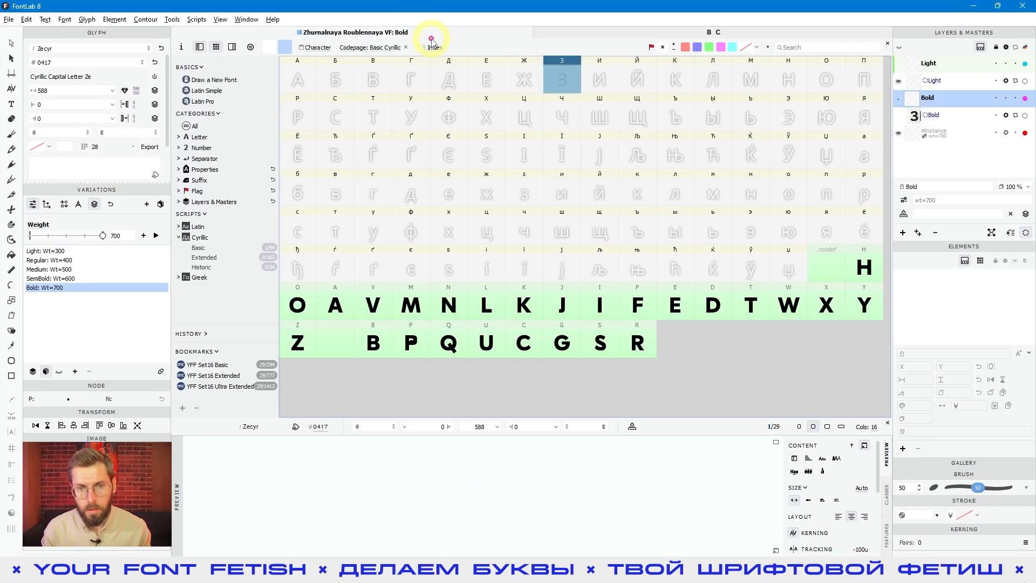
pyautogui.click(520, 211)
pyautogui.click(296, 78)
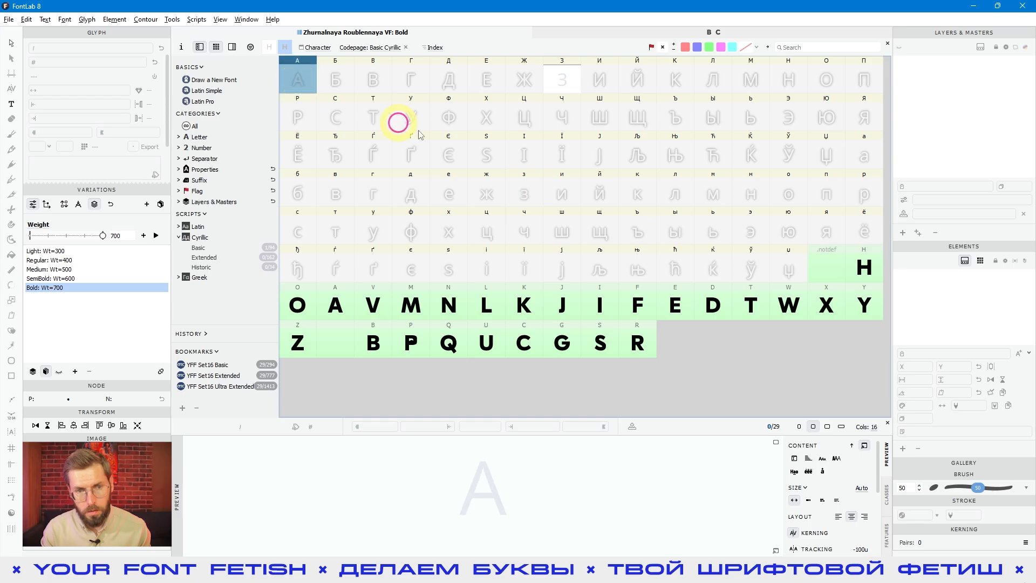
pyautogui.click(365, 79)
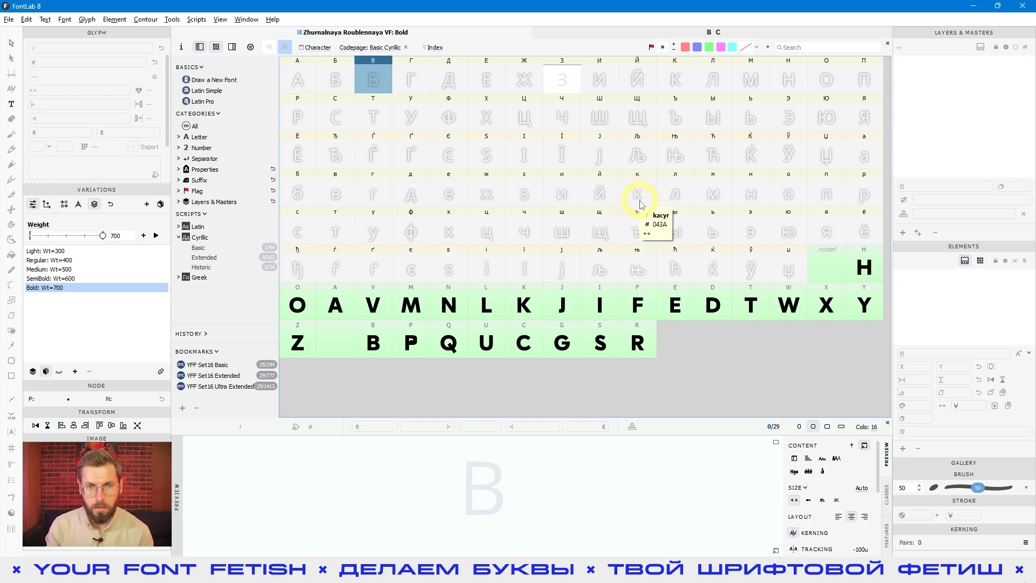
pyautogui.click(562, 80)
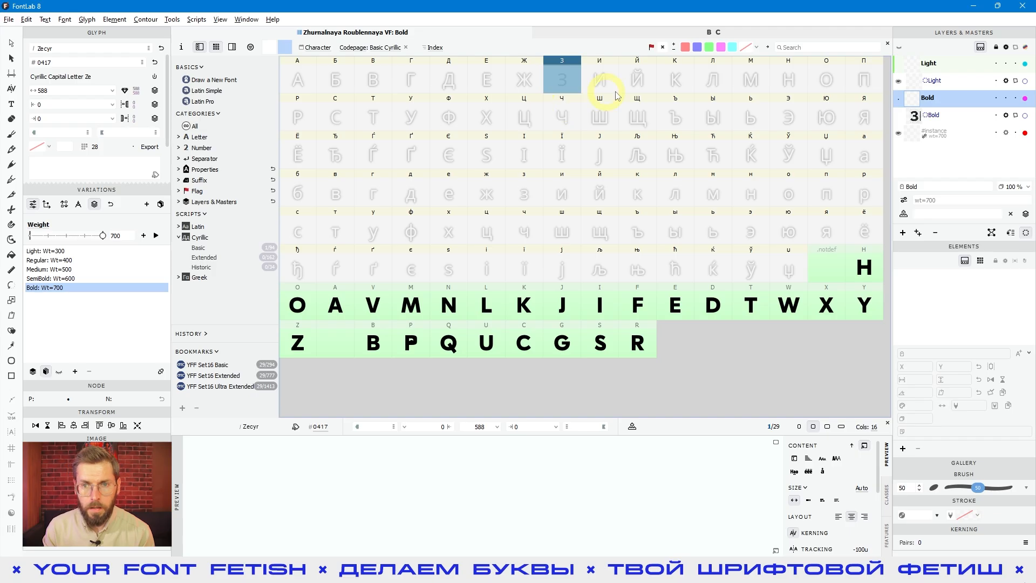
pyautogui.click(709, 35)
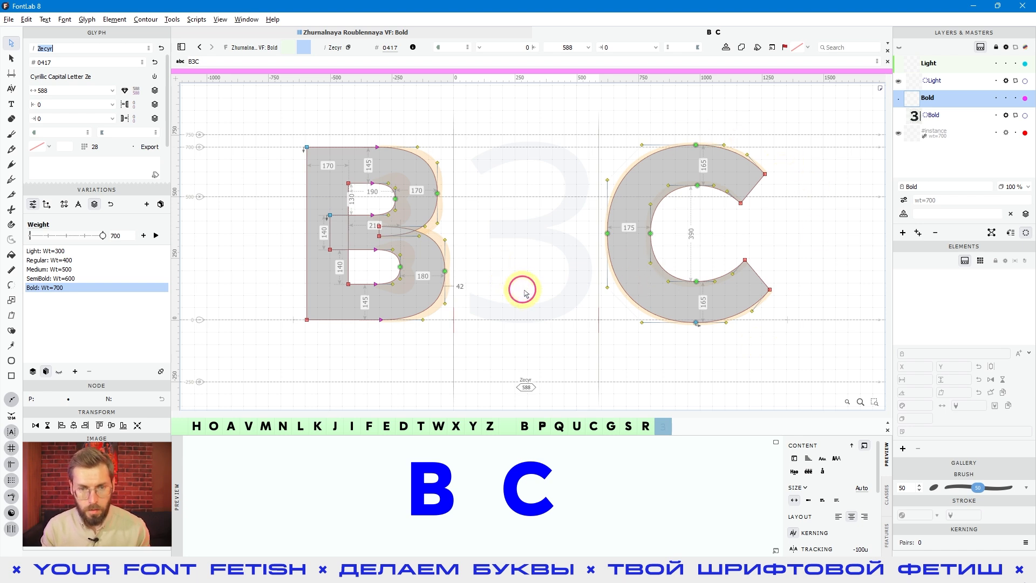
# Step: Show the Bold reference scan, copy the right-hand bowl contours of Latin B and paste them into the Cyrillic З glyph
pyautogui.moveTo(464, 273); pyautogui.dragTo(443, 263)
pyautogui.scroll(1, 442, 262)
pyautogui.moveTo(309, 102); pyautogui.dragTo(433, 388)
pyautogui.hotkey('ctrl', 'c')
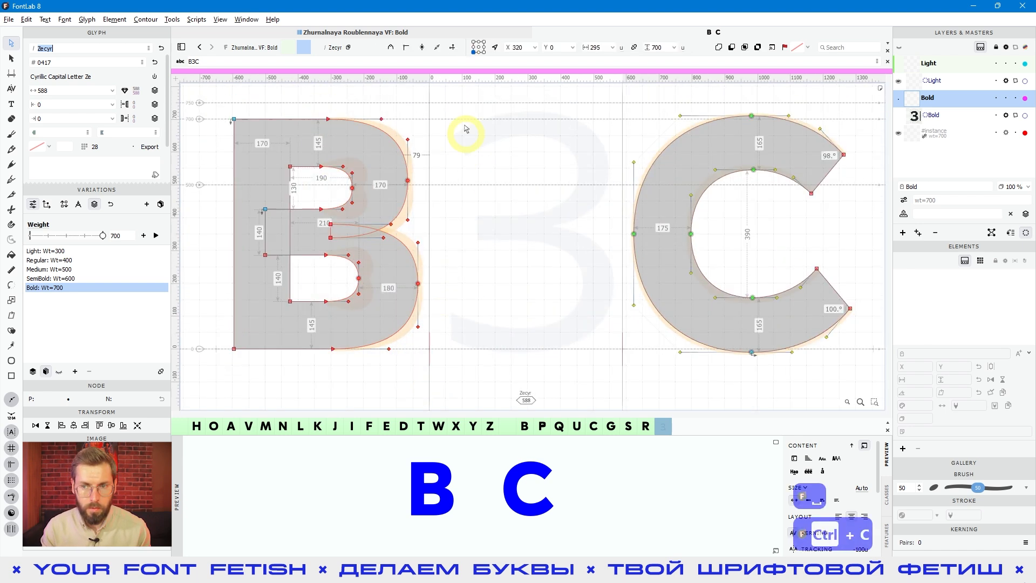
pyautogui.click(899, 116)
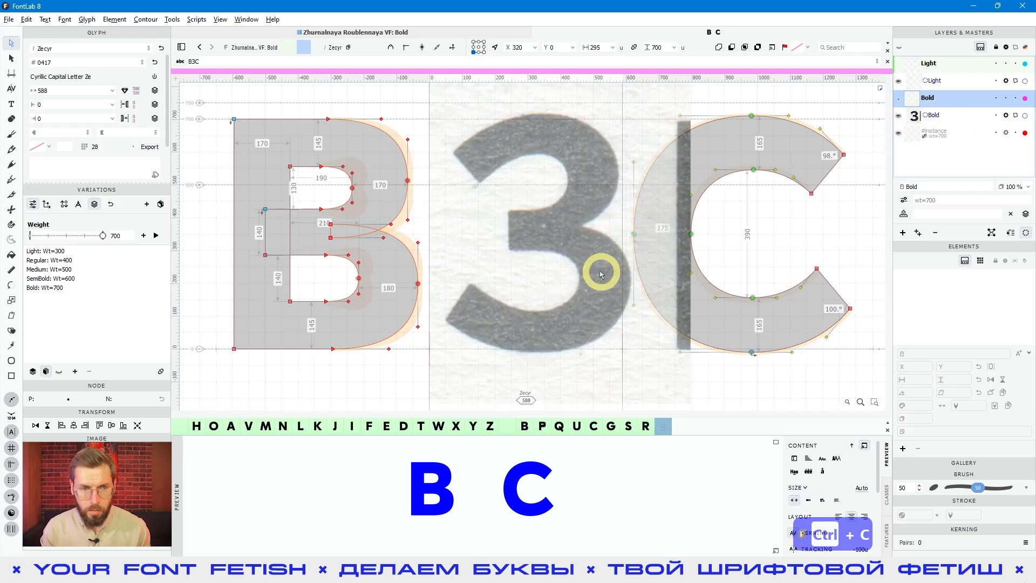
pyautogui.moveTo(303, 100); pyautogui.dragTo(444, 383)
pyautogui.click(527, 236)
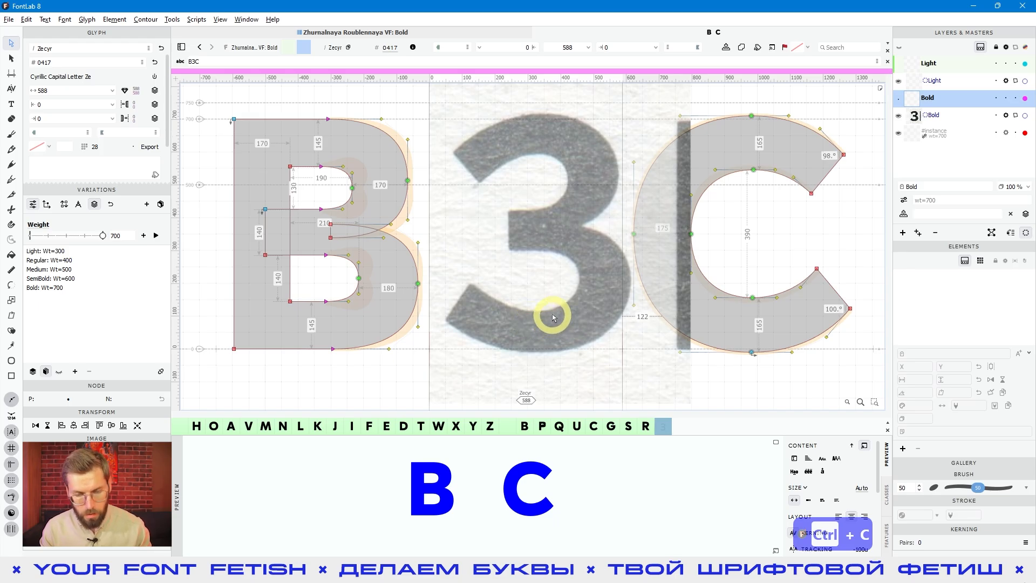
pyautogui.hotkey('ctrl', 'v')
pyautogui.hotkey('shift', 'Left')
pyautogui.hotkey('shift', 'Right')
# Step: Copy the open right-hand half of Latin C and paste it into the Cyrillic З glyph
pyautogui.click(741, 101)
pyautogui.moveTo(740, 101); pyautogui.dragTo(862, 371)
pyautogui.hotkey('ctrl', 'c')
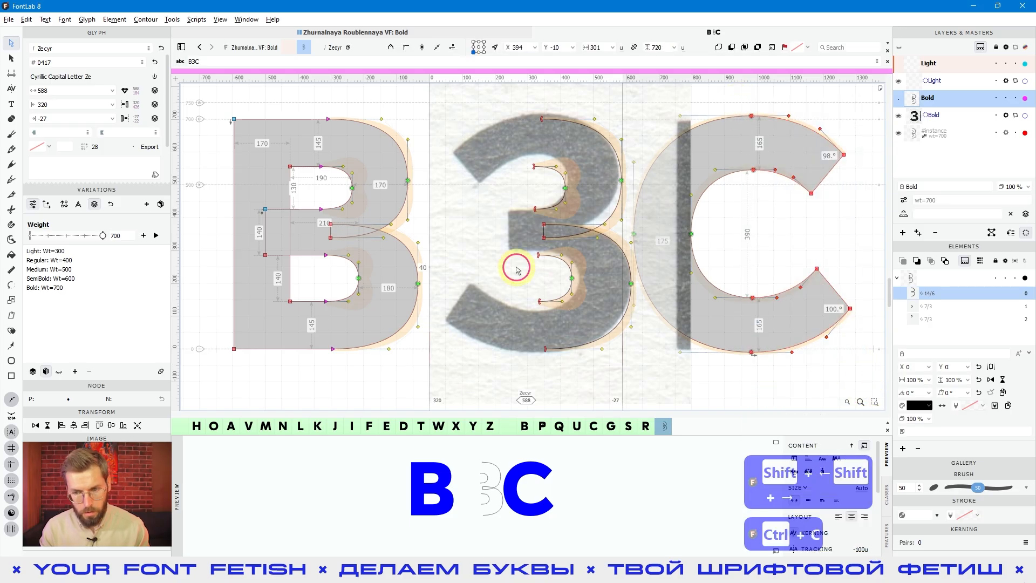
pyautogui.hotkey('ctrl', 'v')
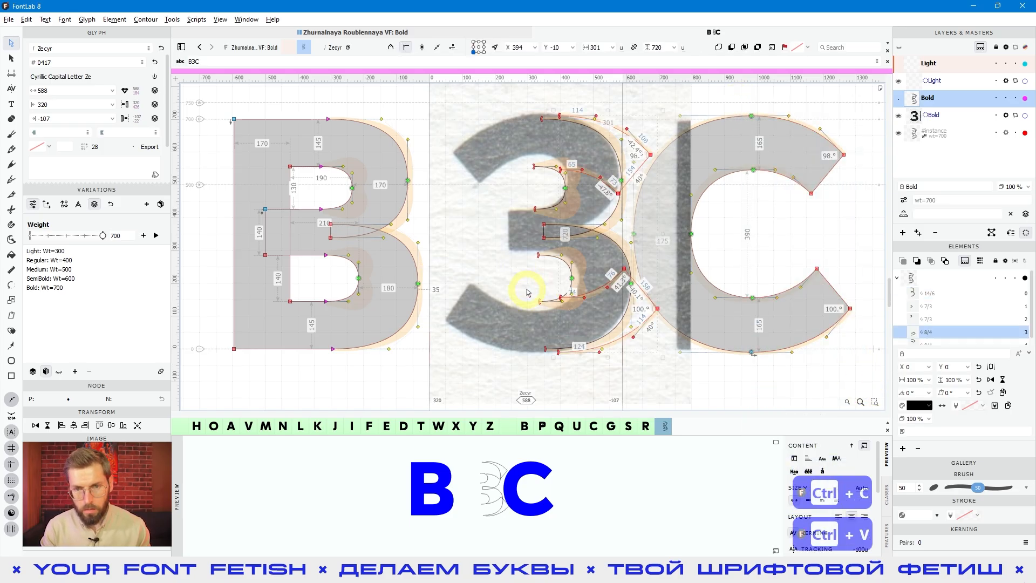
# Step: Mirror the pasted C arcs horizontally and shift them sideways to X 34 so they meet the bowls of З
pyautogui.hotkey('shift', 'Left')
pyautogui.hotkey('ctrl', 'Left')
pyautogui.hotkey('ctrl', 'Left')
pyautogui.hotkey('ctrl', 'Left')
pyautogui.hotkey('ctrl', 'Left')
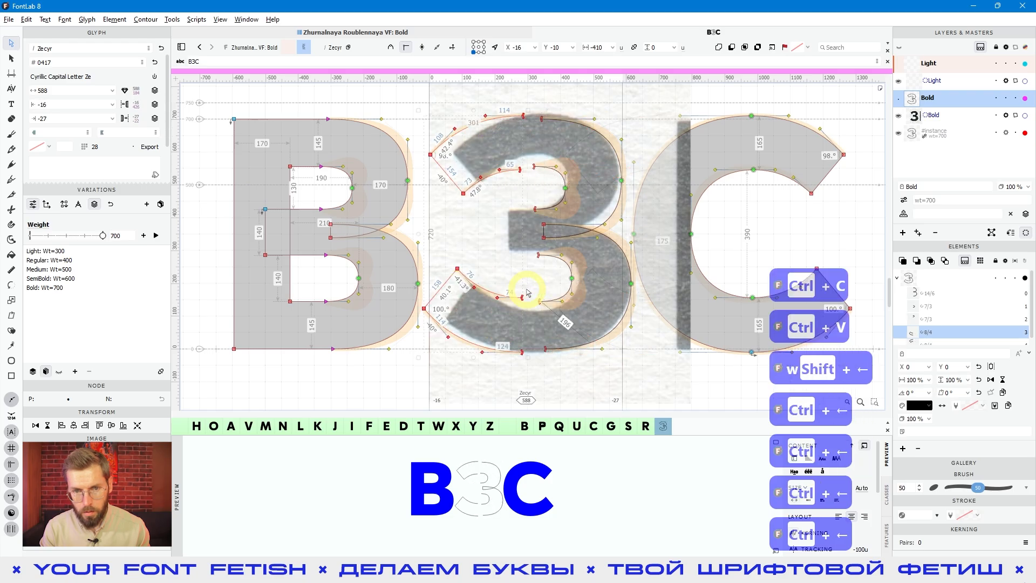
pyautogui.hotkey('shift', 'Right')
pyautogui.hotkey('shift', 'Right')
pyautogui.hotkey('shift', 'Right')
pyautogui.hotkey('shift', 'Right')
pyautogui.hotkey('shift', 'Right')
pyautogui.hotkey('shift', 'Right')
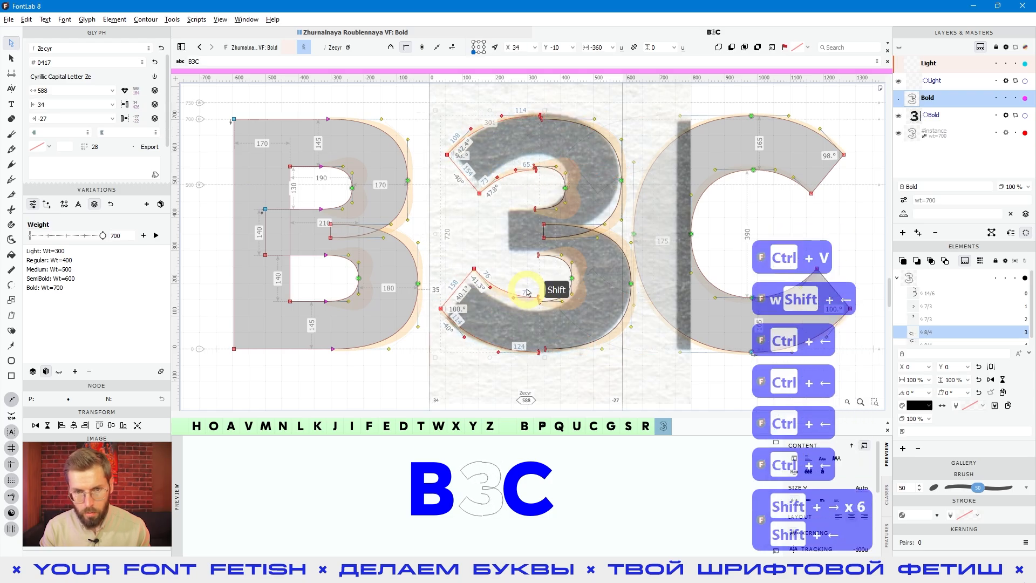
pyautogui.hotkey('shift', 'Left')
# Step: Preview the assembled З outline without nodes and hide the Bold reference scan
pyautogui.press('space')
pyautogui.moveTo(556, 297); pyautogui.dragTo(544, 317)
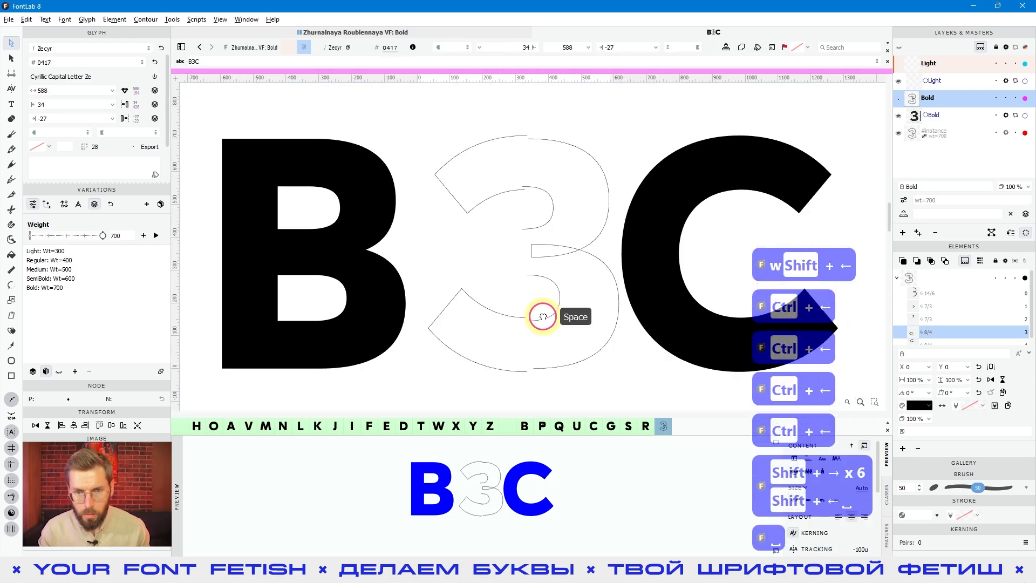
pyautogui.click(899, 117)
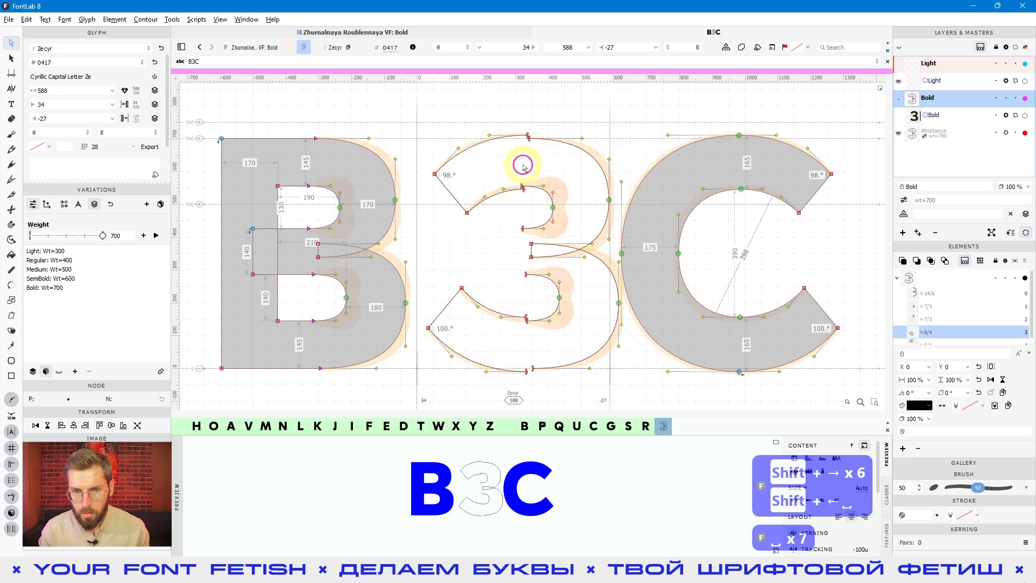
# Step: Raise the end node of the upper inner arc of З to Y 555, level with the counter's end node
pyautogui.scroll(5, 521, 165)
pyautogui.moveTo(528, 229); pyautogui.dragTo(541, 217)
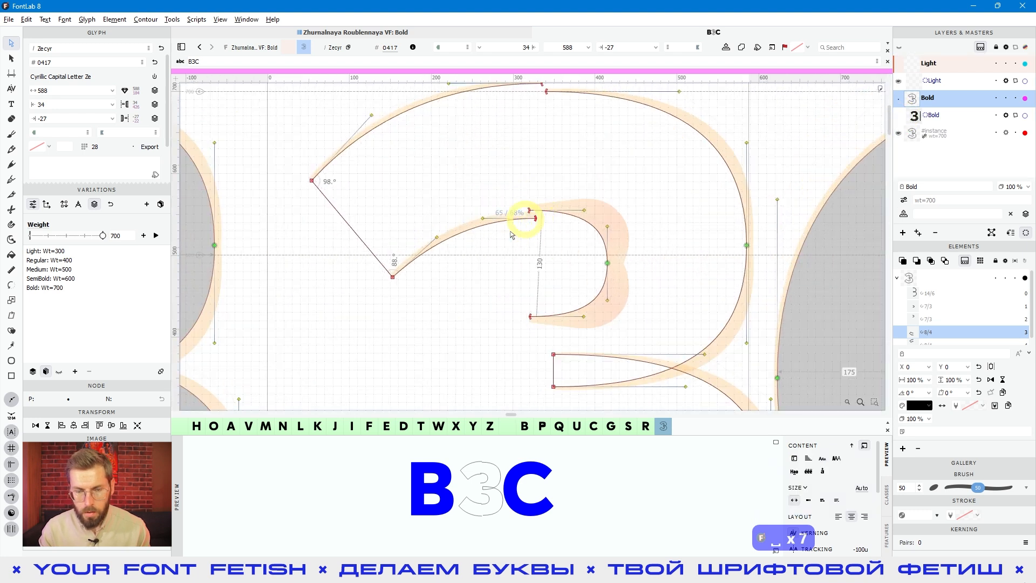
pyautogui.press('c')
pyautogui.hotkey('shift', 'Up')
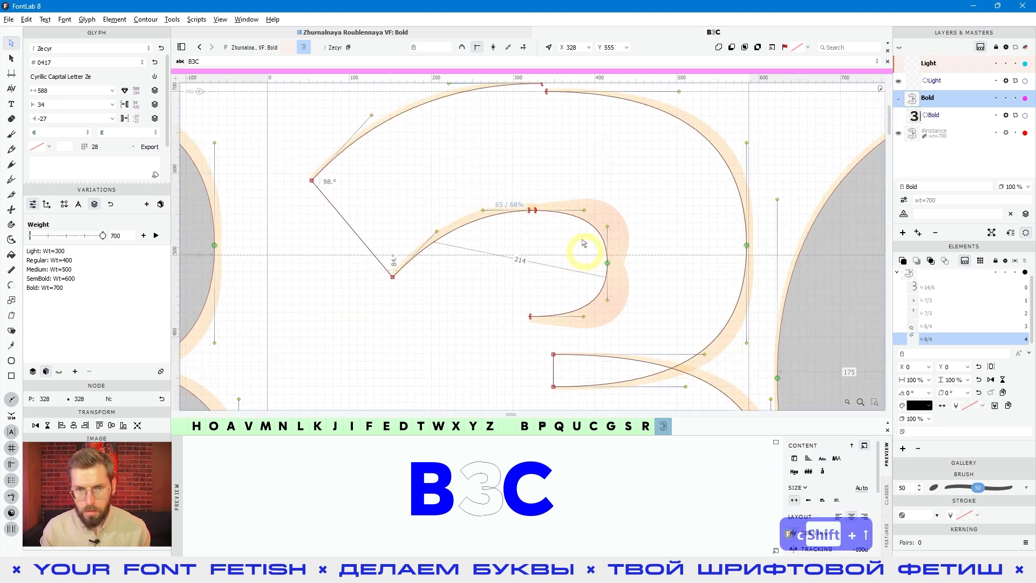
# Step: Raise the top outer end node of the З bowl to Y 710, level with the outer arc
pyautogui.scroll(3, 575, 243)
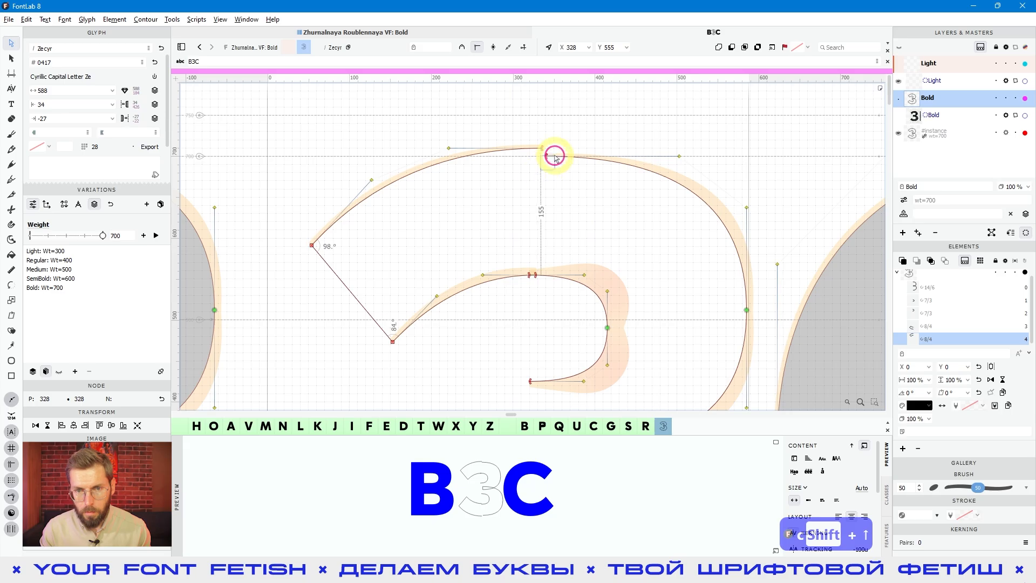
pyautogui.click(547, 156)
pyautogui.hotkey('shift', 'Up')
pyautogui.click(552, 155)
pyautogui.scroll(-3, 552, 154)
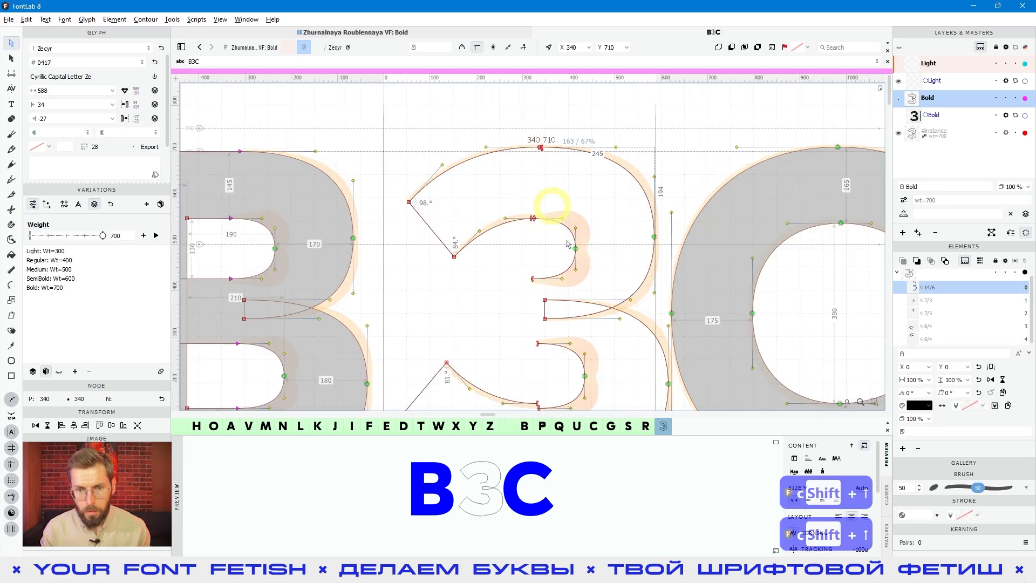
# Step: Lower the end node of the lower inner arc of З to Y 145, level with the lower counter's end node
pyautogui.press('space')
pyautogui.moveTo(589, 299); pyautogui.dragTo(575, 172)
pyautogui.scroll(3, 512, 333)
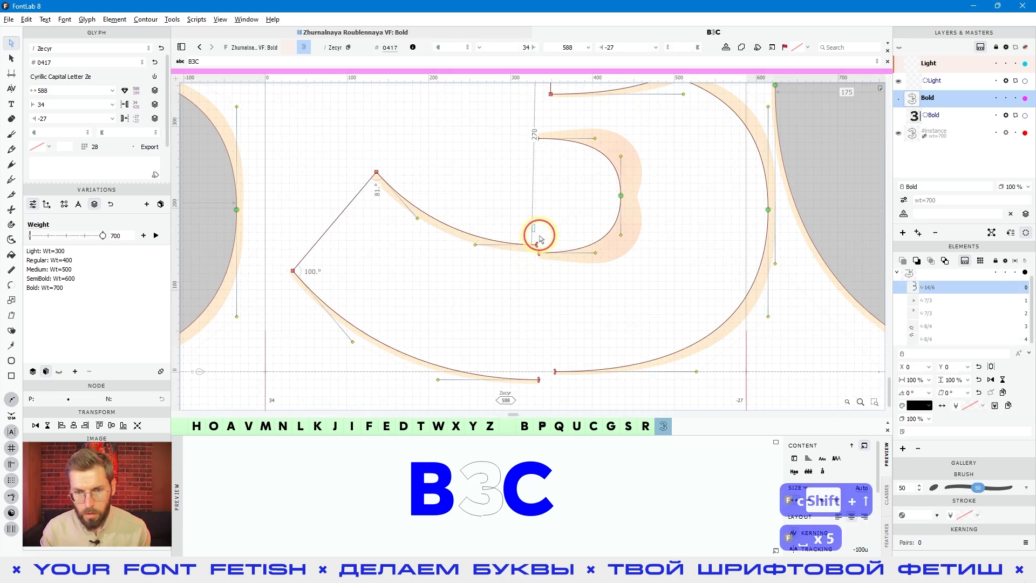
pyautogui.click(539, 252)
pyautogui.press('c')
pyautogui.hotkey('shift', 'Down')
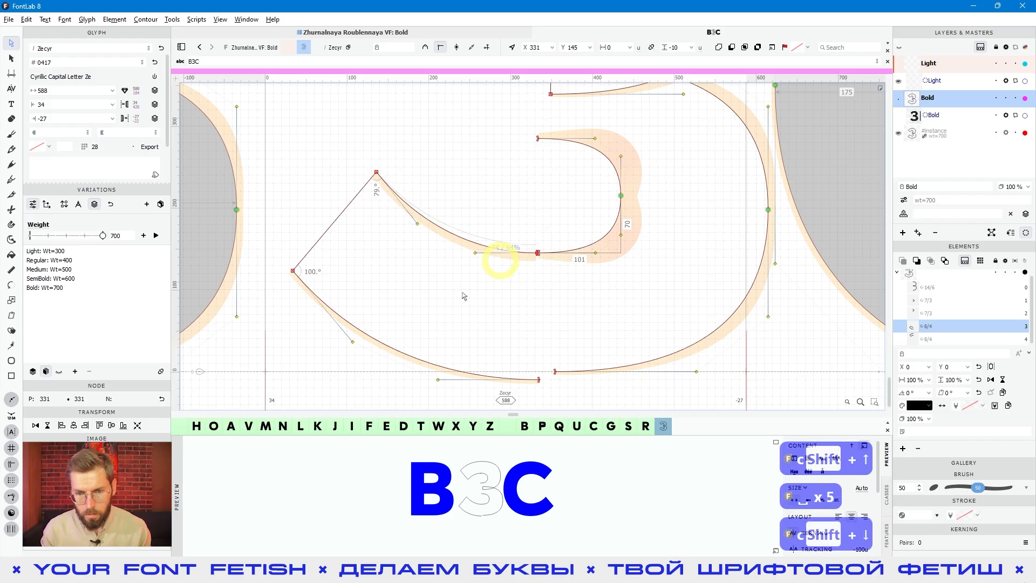
# Step: Lower the bowl's bottom outer end node to Y -10 and bring it and the outer arc's end node together at X 345
pyautogui.moveTo(567, 352); pyautogui.dragTo(551, 393)
pyautogui.hotkey('shift', 'Down')
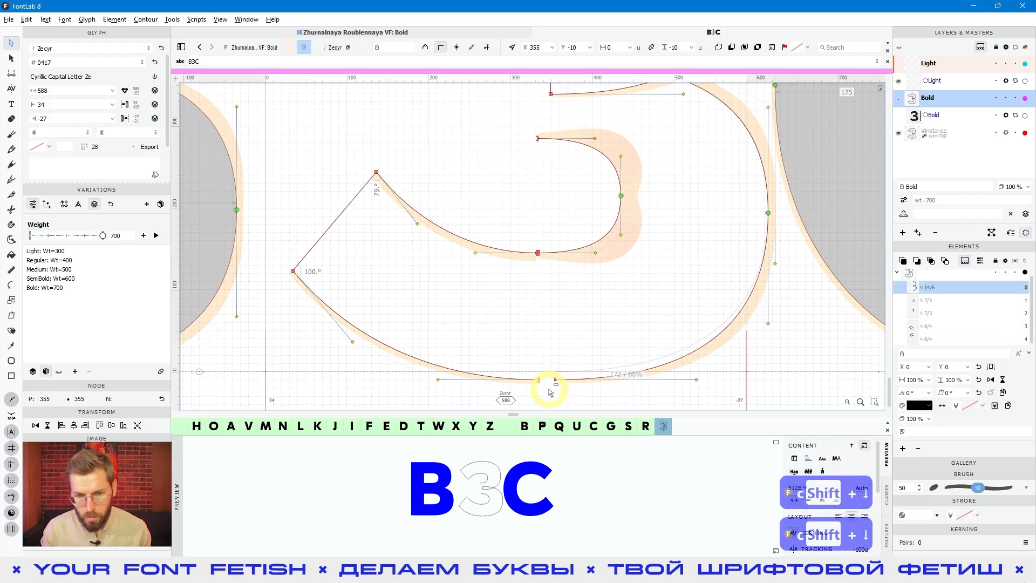
pyautogui.hotkey('alt', 'shift', 'Right')
pyautogui.hotkey('alt', 'shift', 'Right')
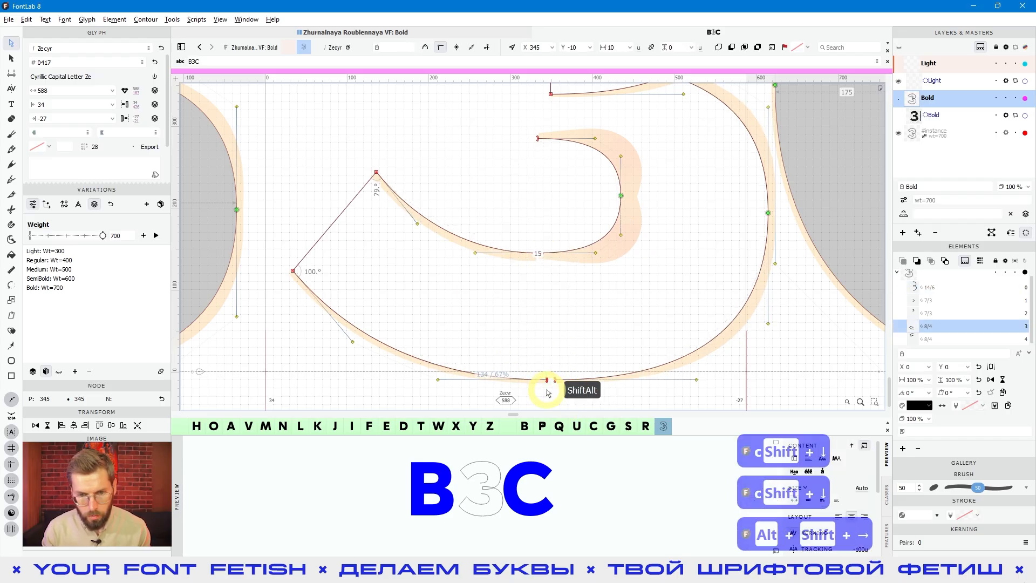
pyautogui.moveTo(594, 363); pyautogui.dragTo(551, 397)
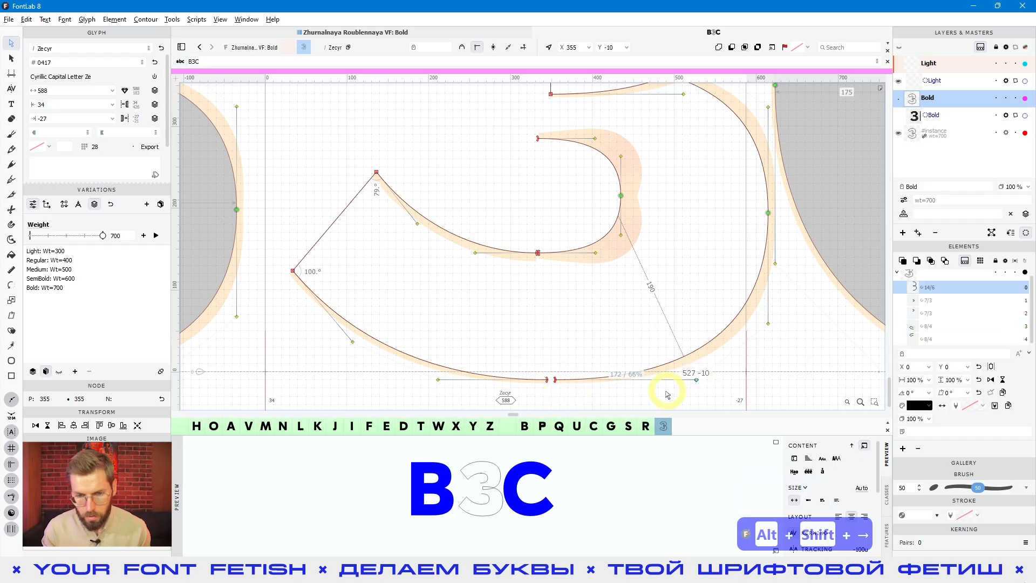
pyautogui.hotkey('alt', 'shift', 'Left')
pyautogui.moveTo(574, 350); pyautogui.dragTo(521, 397)
pyautogui.scroll(5, 548, 382)
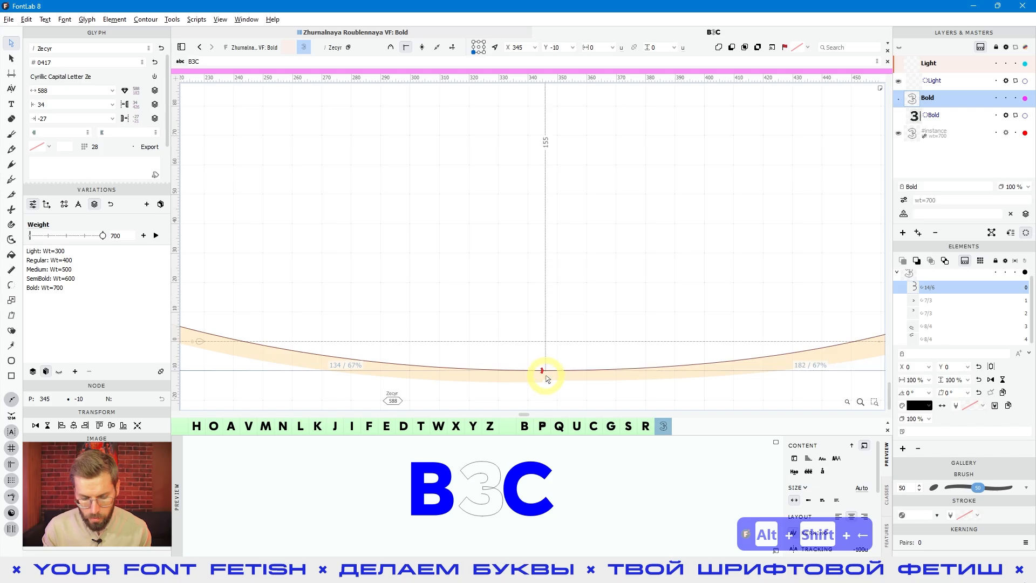
# Step: Join the end nodes at the bottom of the З's outer bowl and of the lower inner arc at X 334, Y 145
pyautogui.hotkey('ctrl', 'j')
pyautogui.scroll(-4, 542, 365)
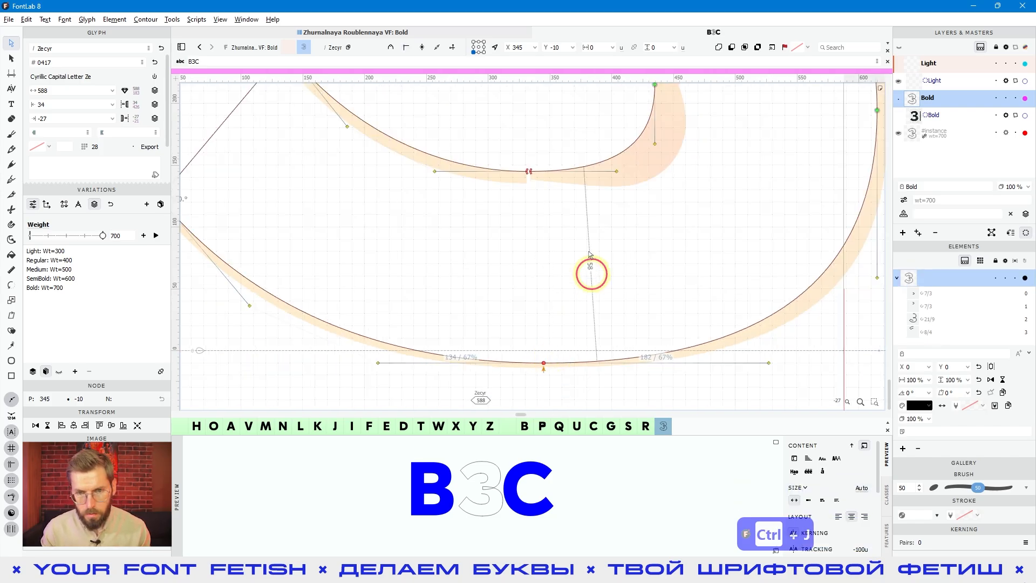
pyautogui.moveTo(590, 254); pyautogui.dragTo(590, 313)
pyautogui.scroll(4, 524, 231)
pyautogui.moveTo(545, 265); pyautogui.dragTo(534, 303)
pyautogui.hotkey('ctrl', 'z')
pyautogui.scroll(-3, 561, 279)
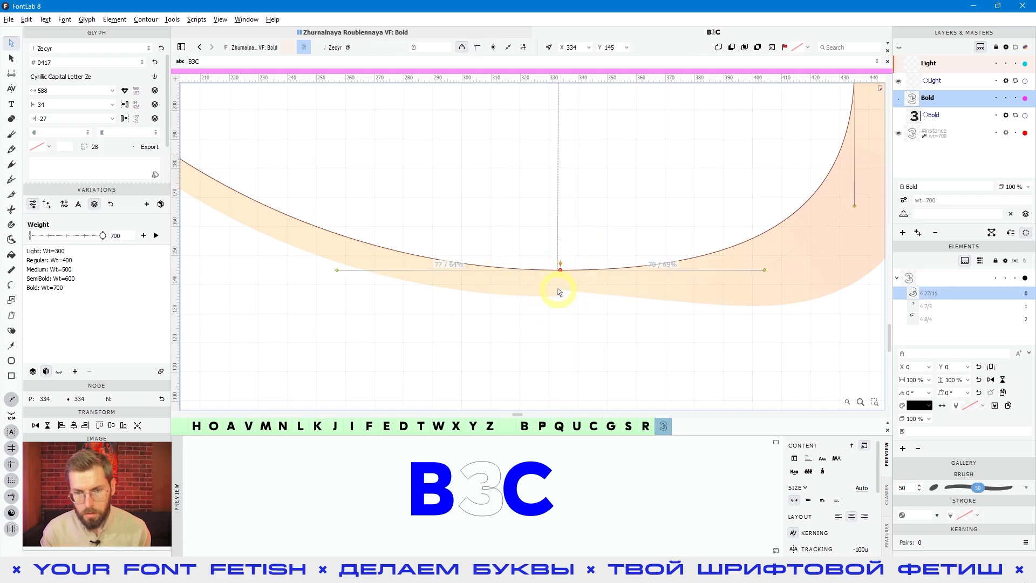
pyautogui.click(493, 48)
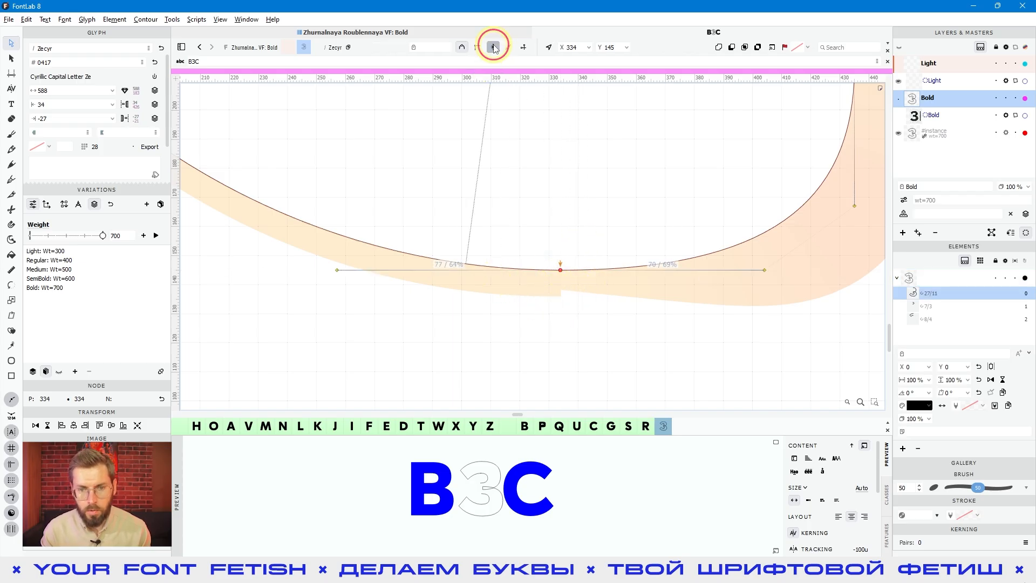
# Step: Join the end nodes at the top of the З's outer bowl and of the upper inner arc at X 320, Y 555
pyautogui.scroll(-5, 577, 266)
pyautogui.press('space')
pyautogui.moveTo(588, 203); pyautogui.dragTo(533, 323)
pyautogui.scroll(3, 541, 157)
pyautogui.moveTo(518, 150); pyautogui.dragTo(512, 152)
pyautogui.click(491, 349)
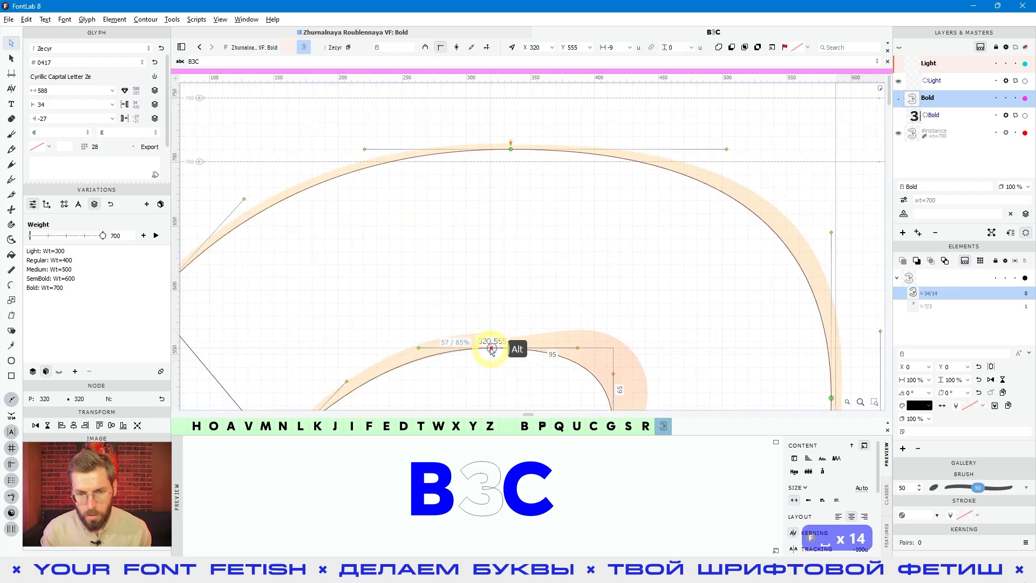
pyautogui.scroll(-4, 521, 300)
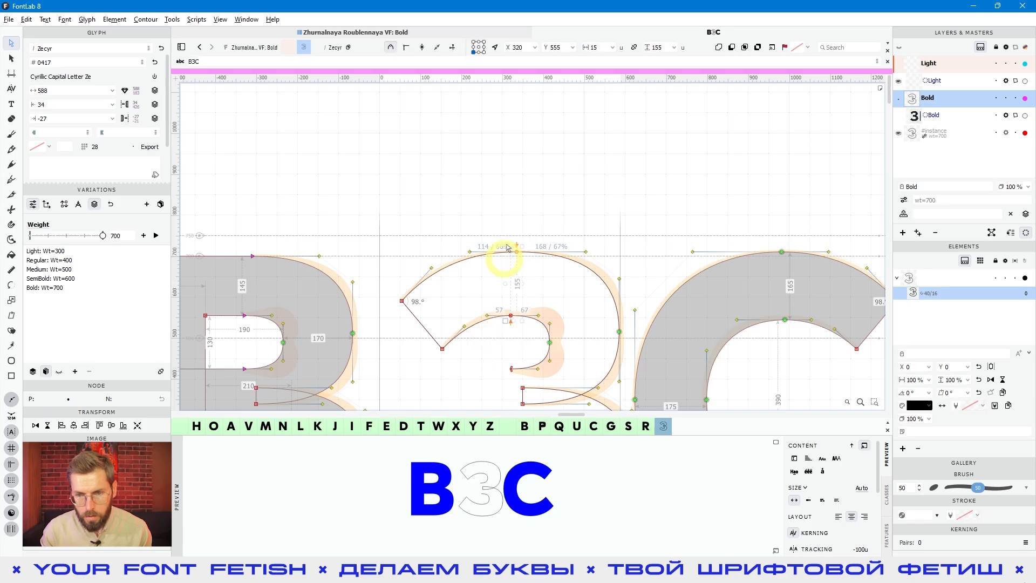
# Step: Examine the joined outer and inner arcs of З against the neighbouring B and C
pyautogui.scroll(-5, 521, 324)
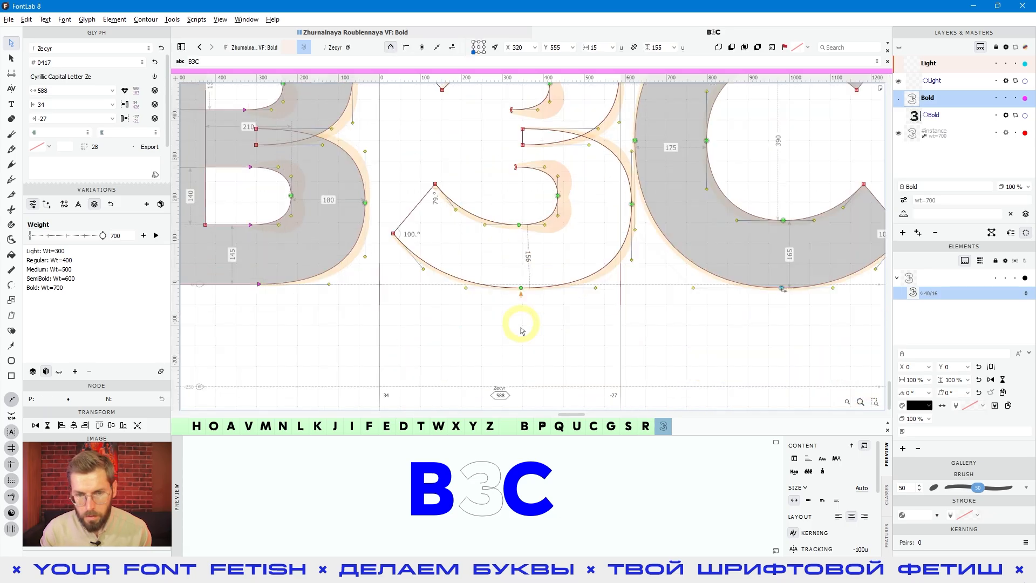
pyautogui.click(668, 329)
pyautogui.press('space')
pyautogui.moveTo(724, 167); pyautogui.dragTo(648, 252)
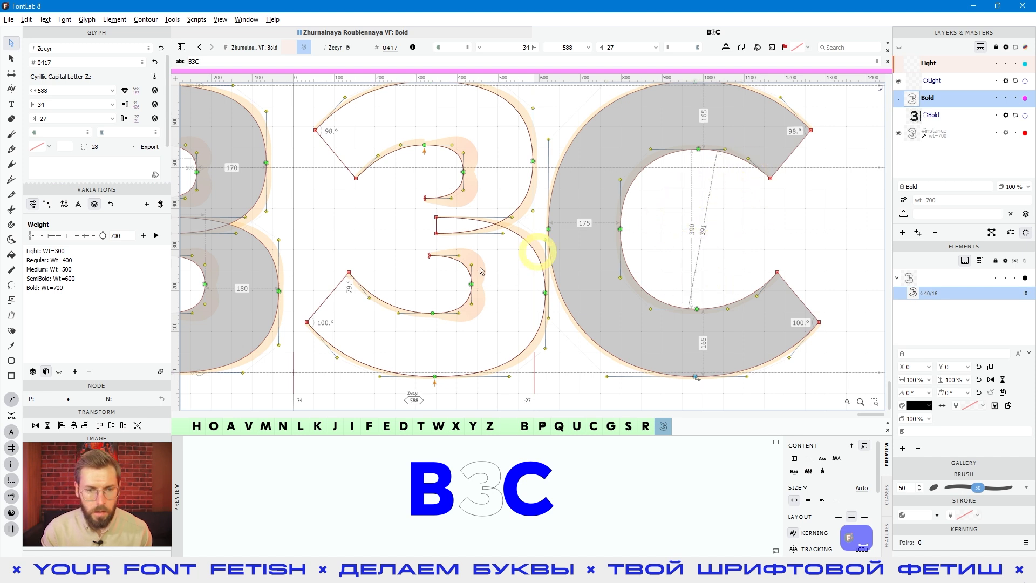
pyautogui.scroll(1, 431, 129)
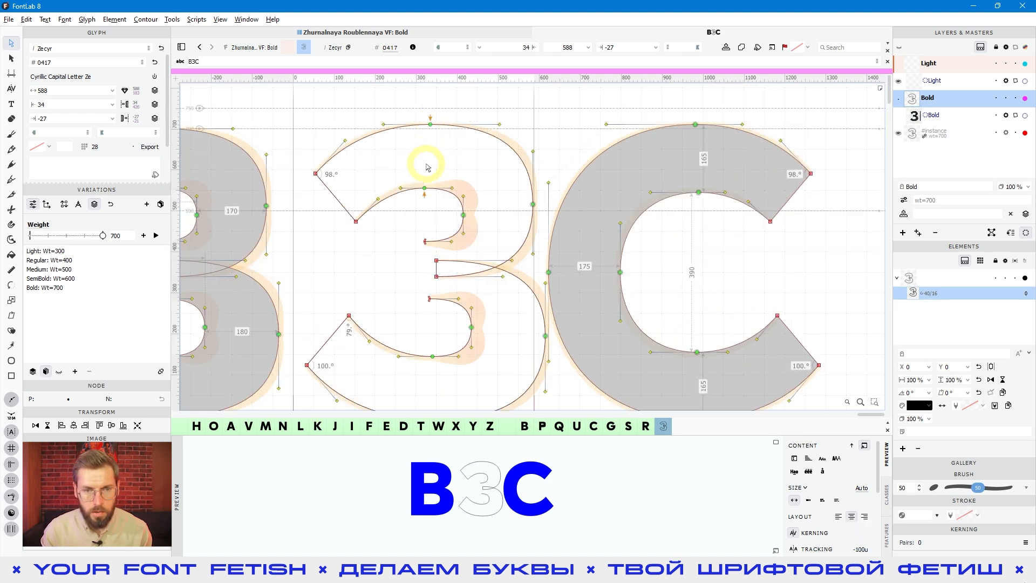
pyautogui.press('space')
pyautogui.moveTo(427, 160); pyautogui.dragTo(504, 162)
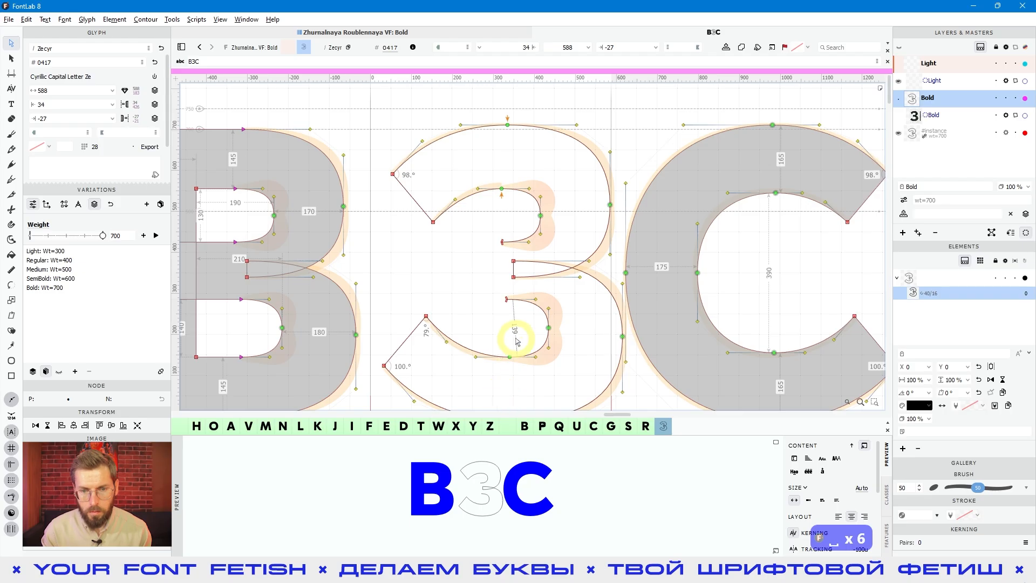
pyautogui.scroll(-1, 516, 345)
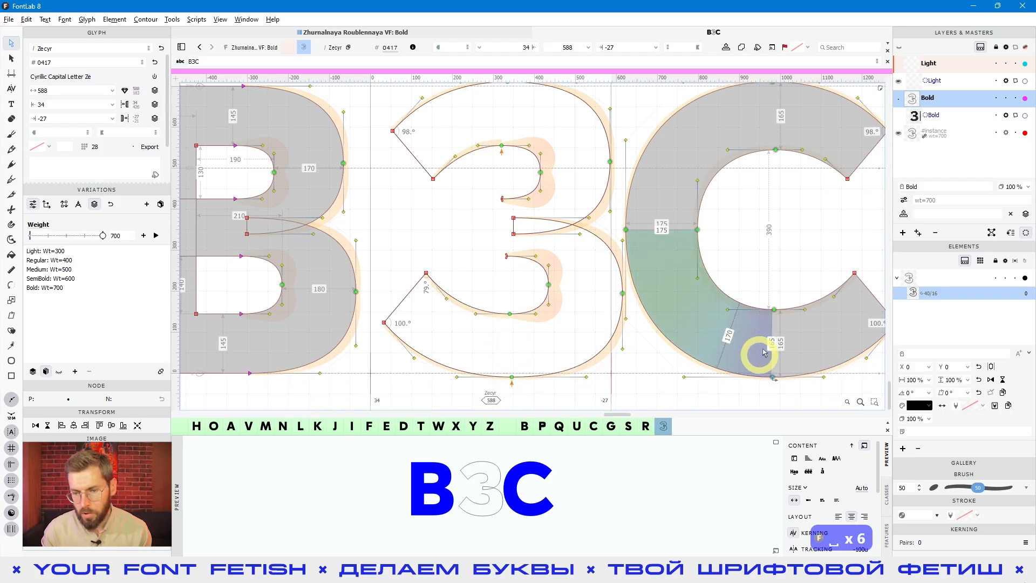
# Step: Close the З contour by connecting the open middle end nodes of the upper and lower inner arcs
pyautogui.click(484, 267)
pyautogui.moveTo(488, 191); pyautogui.dragTo(510, 286)
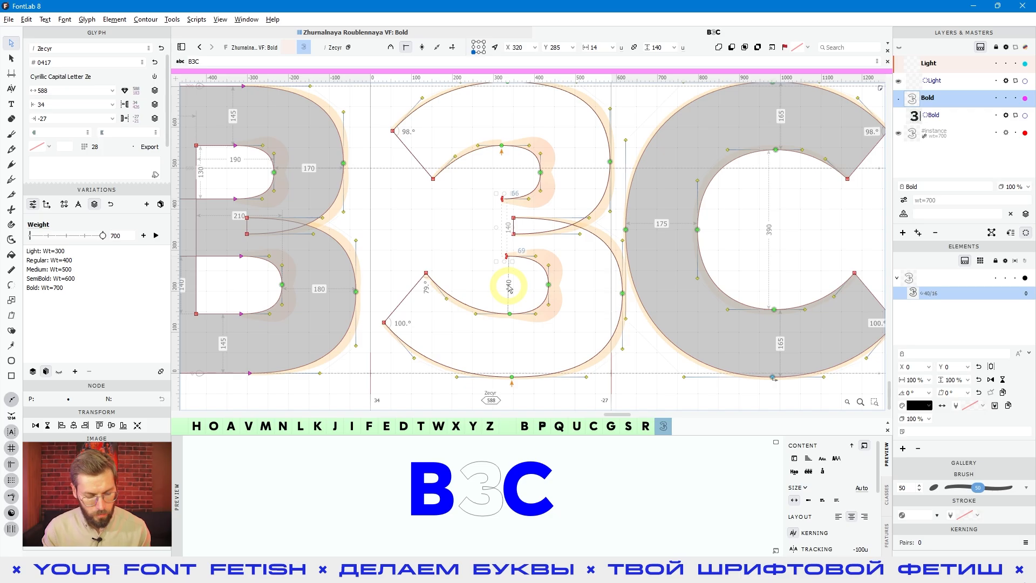
pyautogui.hotkey('ctrl', 'j')
pyautogui.hotkey('ctrl', 'j')
pyautogui.hotkey('ctrl', 'j')
pyautogui.hotkey('ctrl', 'j')
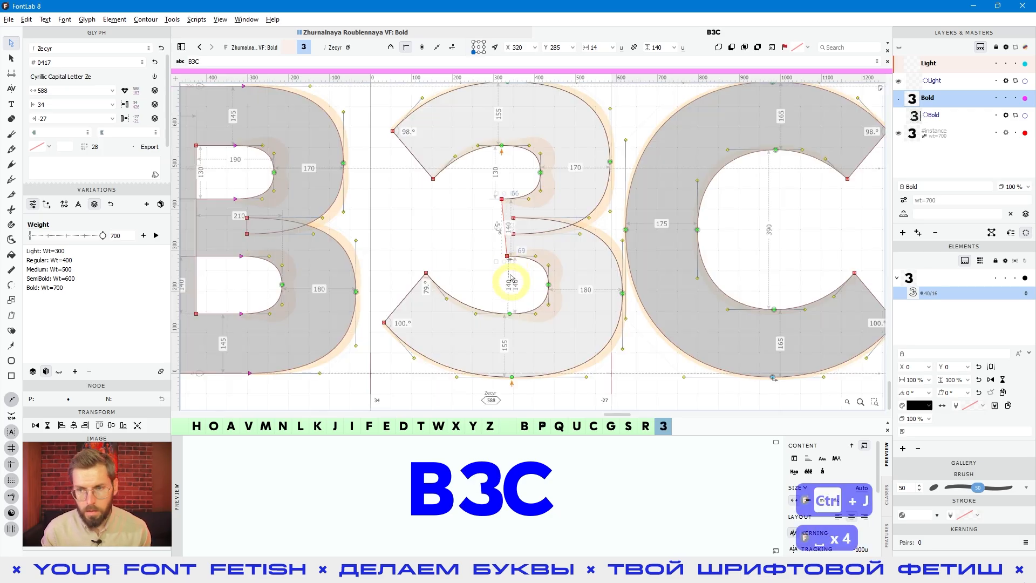
# Step: Show the Bold reference scan behind З and duplicate the corner node at X 320, Y 425 where the upper inner arc ends
pyautogui.click(899, 115)
pyautogui.scroll(4, 487, 211)
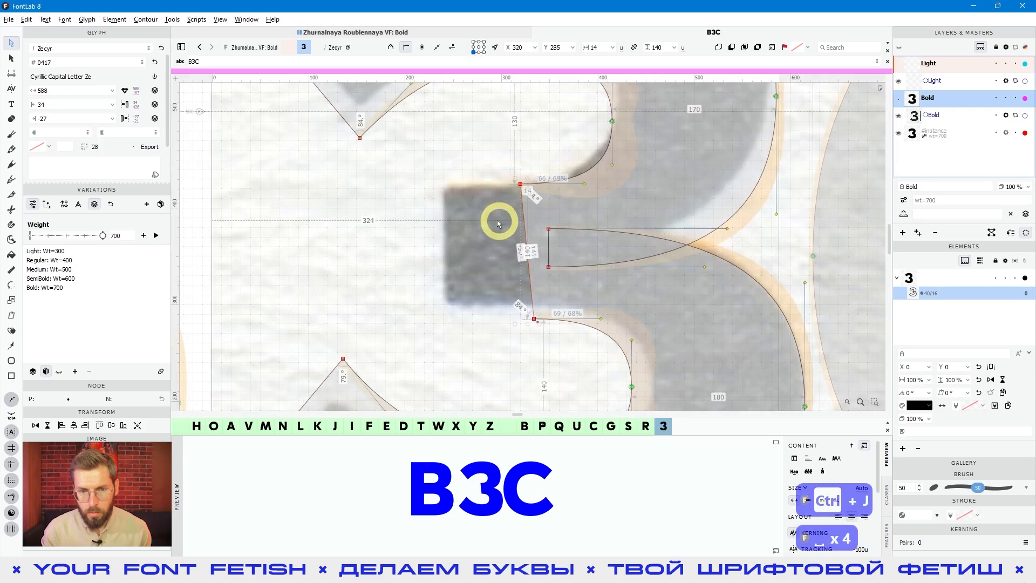
pyautogui.moveTo(498, 177); pyautogui.dragTo(499, 219)
pyautogui.click(515, 206)
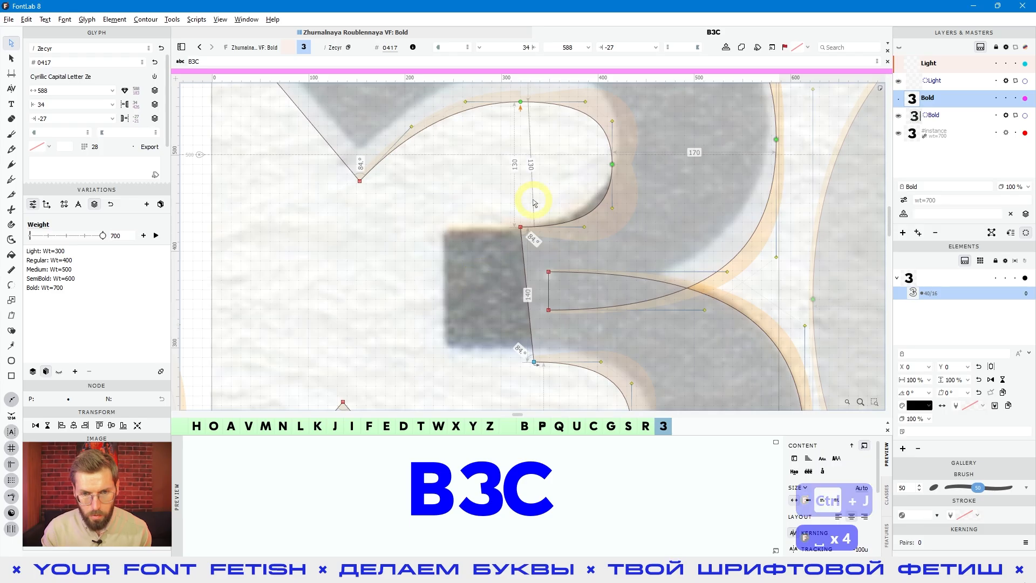
pyautogui.click(518, 241)
pyautogui.rightClick(521, 227)
pyautogui.click(513, 236)
pyautogui.moveTo(486, 196); pyautogui.dragTo(533, 244)
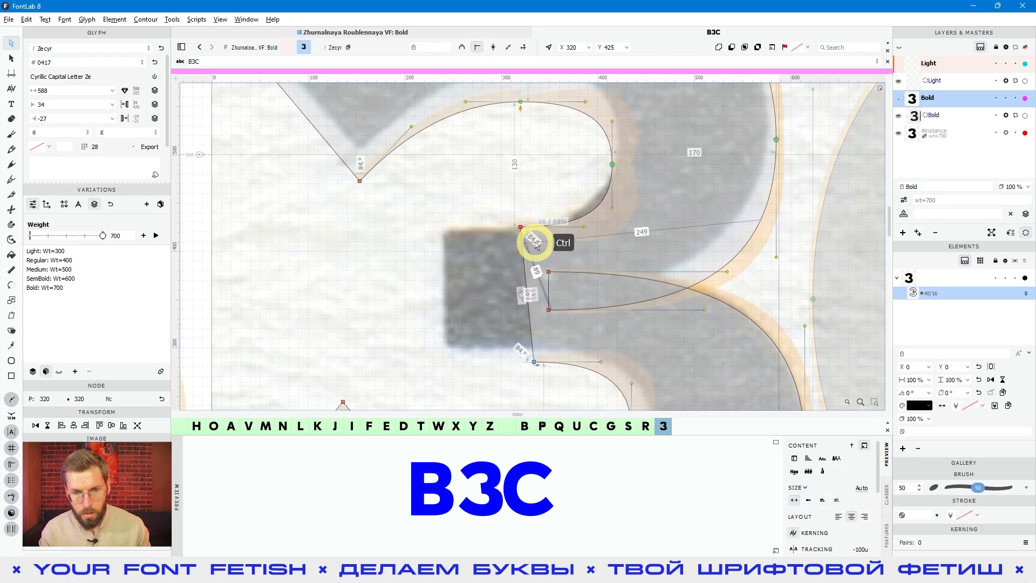
pyautogui.hotkey('ctrl', 'd')
# Step: Duplicate the corner node at X 334, Y 285 where the lower inner arc ends
pyautogui.moveTo(563, 380); pyautogui.dragTo(552, 378)
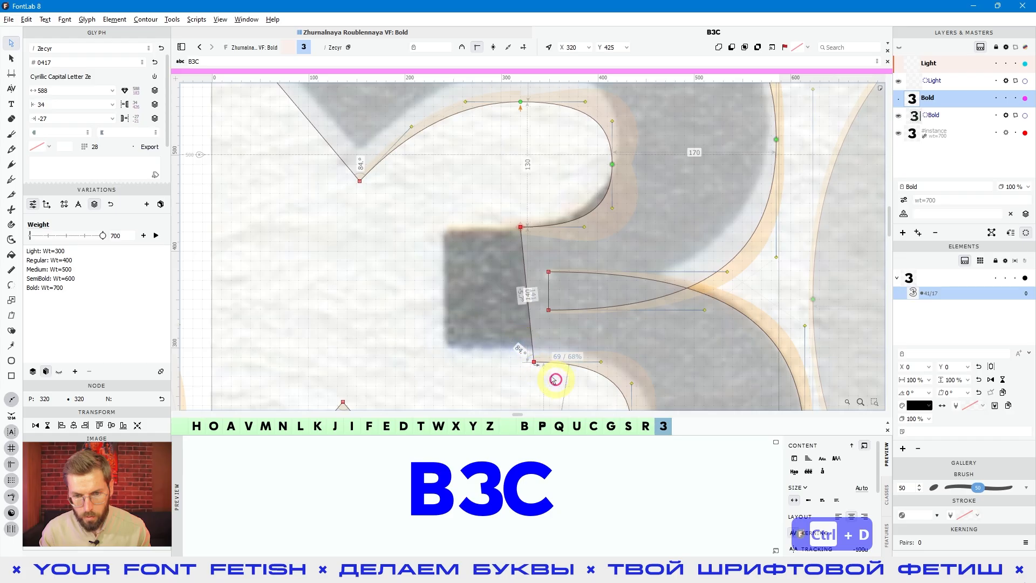
pyautogui.hotkey('ctrl', 'd')
pyautogui.scroll(-2, 536, 362)
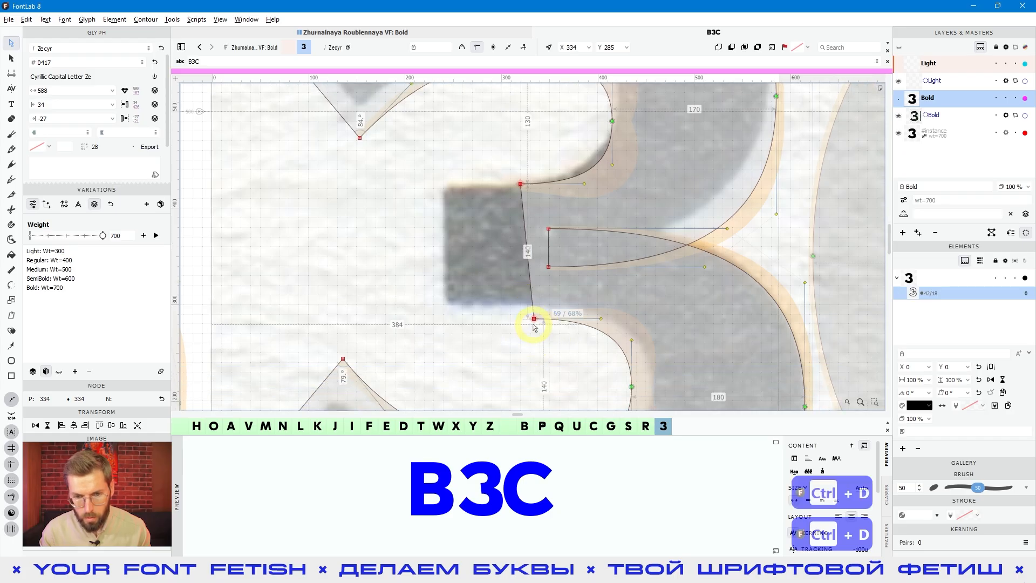
# Step: Separate the duplicated lower corner nodes by 10 units and place them at X 324 and X 334
pyautogui.hotkey('shift', 'Left')
pyautogui.hotkey('shift', 'Left')
pyautogui.hotkey('shift', 'Left')
pyautogui.hotkey('shift', 'Right')
pyautogui.hotkey('shift', 'Right')
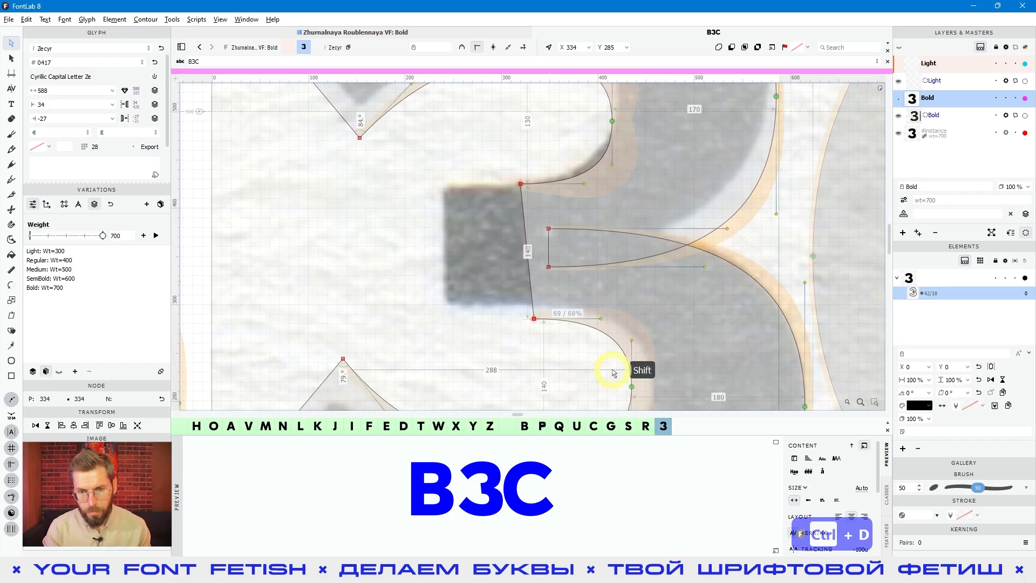
pyautogui.hotkey('shift', 'Right')
pyautogui.hotkey('shift', 'Right')
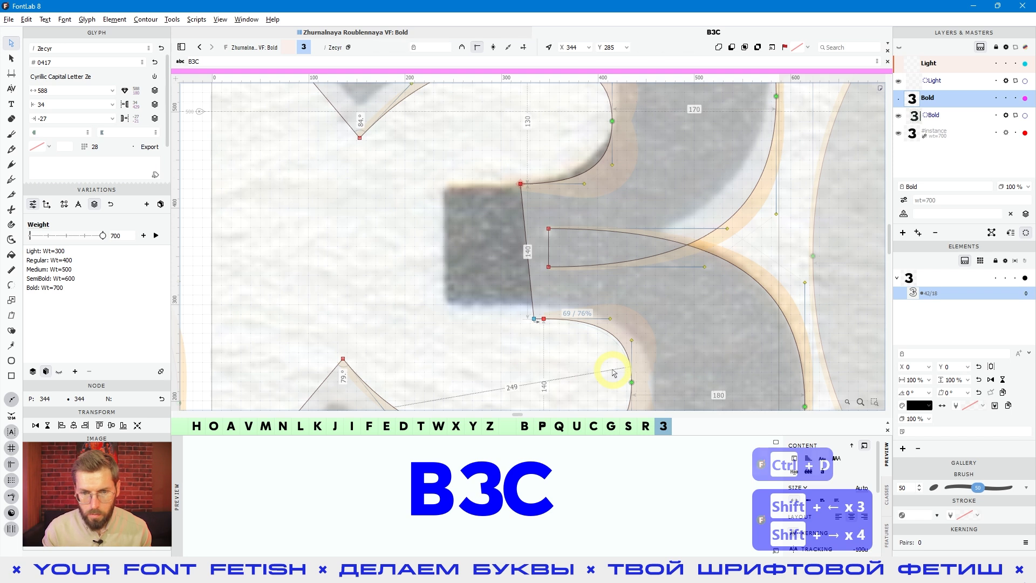
pyautogui.moveTo(529, 351); pyautogui.dragTo(562, 301)
pyautogui.hotkey('shift', 'Left')
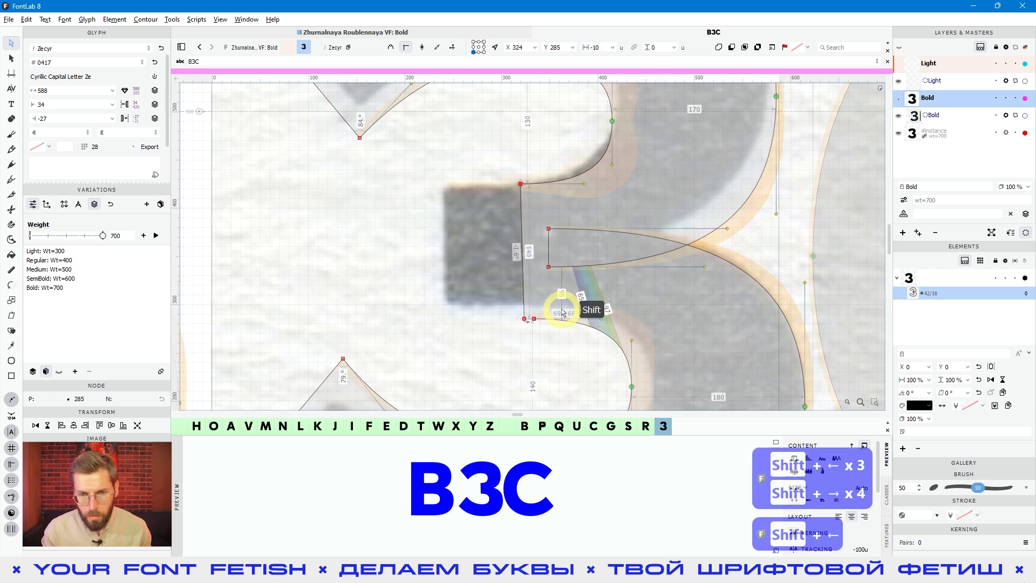
# Step: Move the end edge of the З's middle bar 80 units left, following the reference scan
pyautogui.click(525, 321)
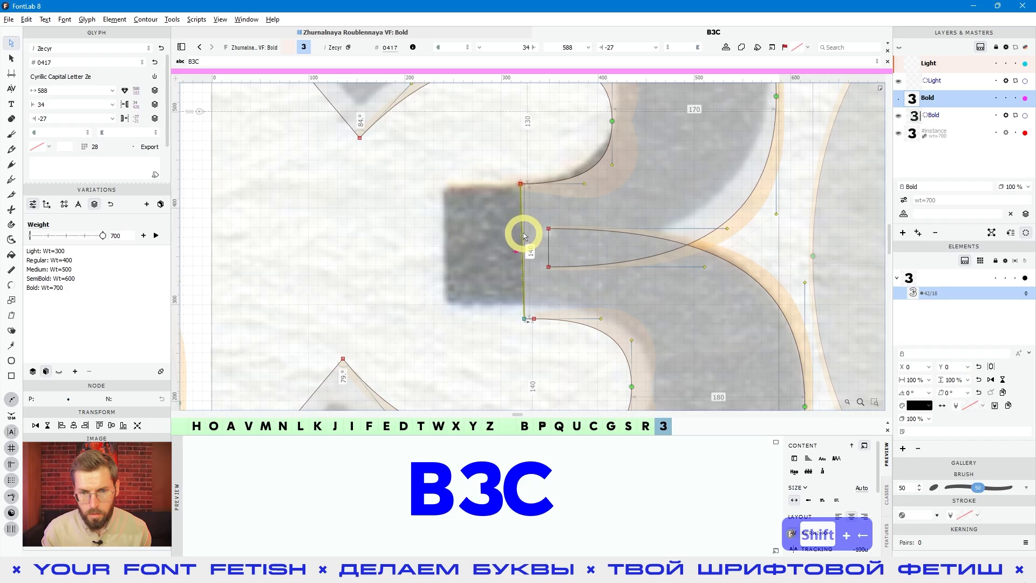
pyautogui.click(524, 250)
pyautogui.hotkey('shift', 'Left')
pyautogui.hotkey('shift', 'Left')
pyautogui.hotkey('shift', 'Left')
pyautogui.hotkey('shift', 'Left')
pyautogui.hotkey('shift', 'Left')
pyautogui.hotkey('shift', 'Left')
pyautogui.hotkey('shift', 'Left')
pyautogui.hotkey('shift', 'Left')
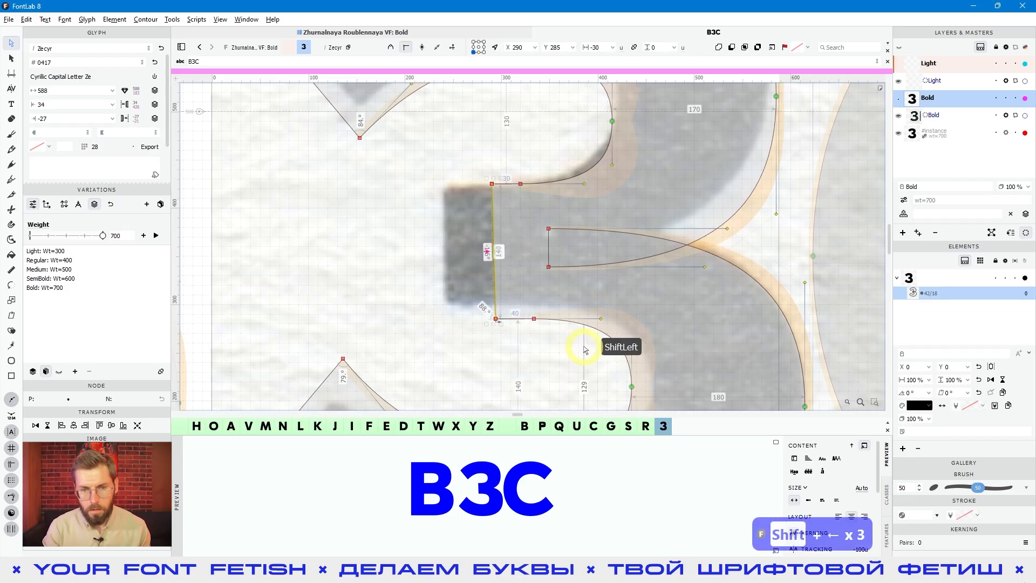
# Step: Move the lower corner node of the З's middle bar to X 240 so its end edge is vertical
pyautogui.moveTo(413, 294); pyautogui.dragTo(474, 336)
pyautogui.press('Left')
pyautogui.press('Left')
pyautogui.press('Left')
pyautogui.scroll(-1, 470, 233)
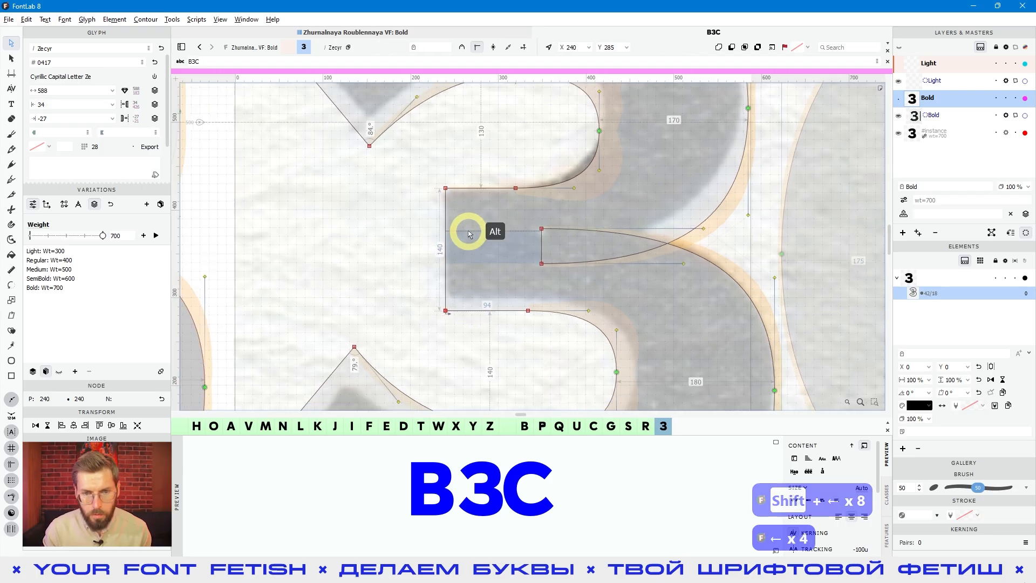
# Step: Check З beside B and C in the filled preview and hide the Bold reference scan
pyautogui.scroll(-4, 527, 243)
pyautogui.press('space')
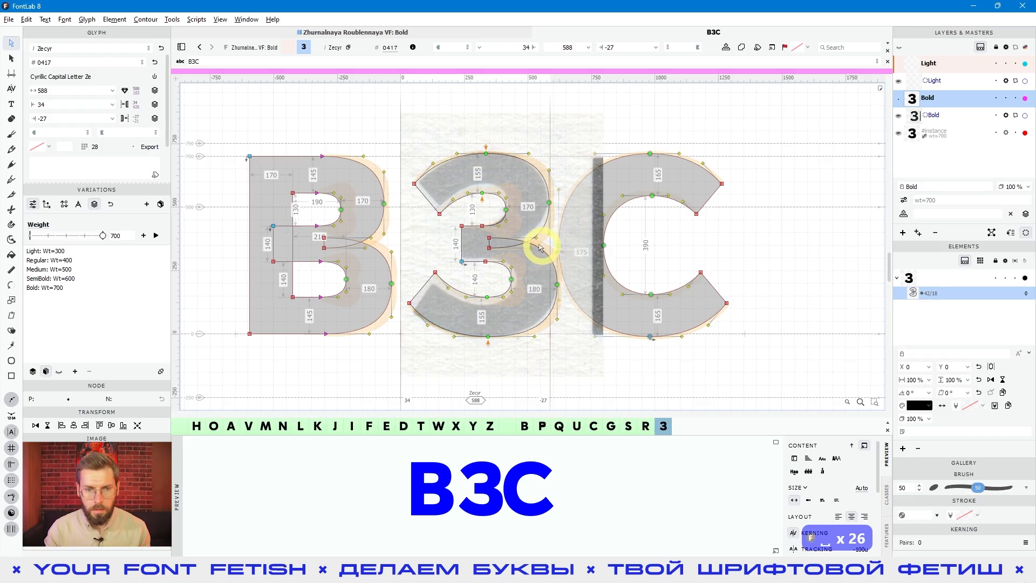
pyautogui.press('space')
pyautogui.click(899, 115)
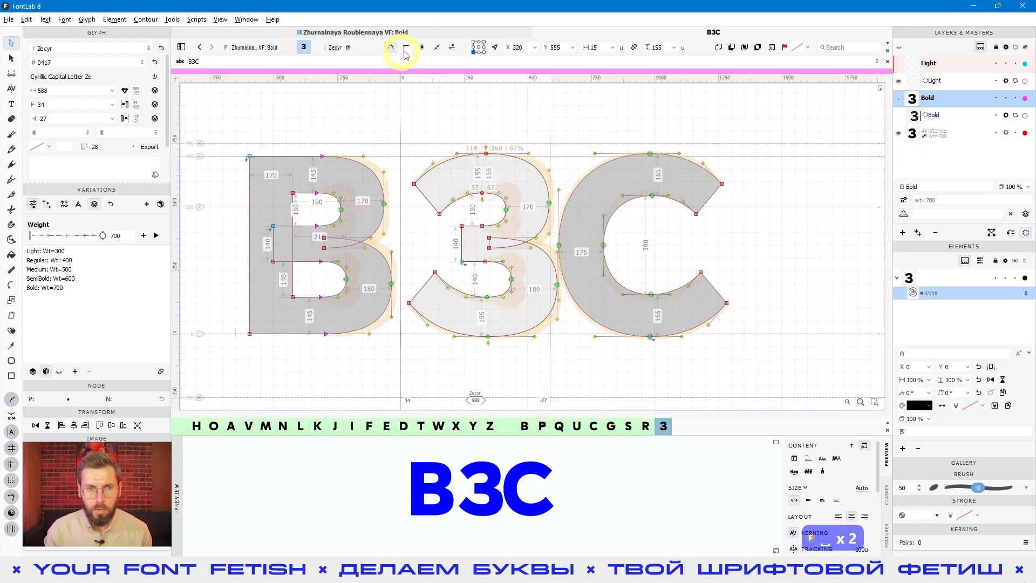
# Step: Shift the bottom extreme nodes of З slightly left, judging the bowl's shape in the filled preview
pyautogui.press('space')
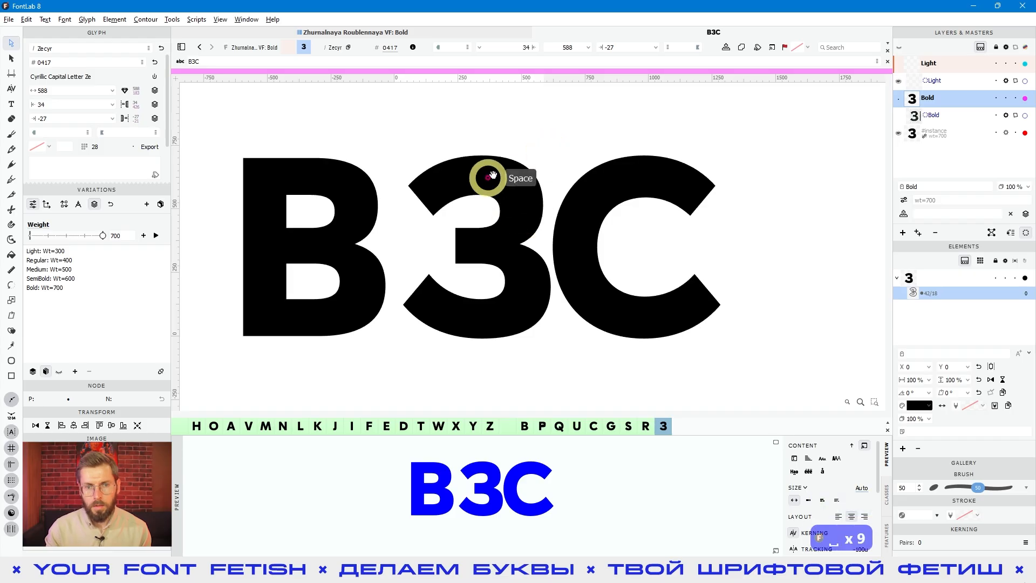
pyautogui.moveTo(467, 360); pyautogui.dragTo(488, 286)
pyautogui.press('space')
pyautogui.press('space')
pyautogui.hotkey('shift', 'Left')
pyautogui.hotkey('shift', 'Left')
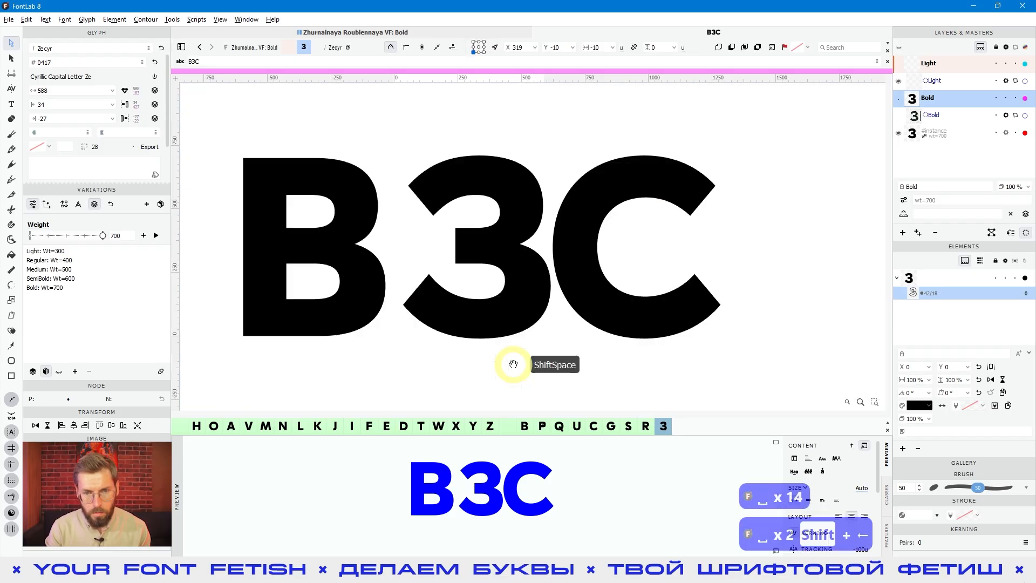
pyautogui.hotkey('shift', 'Right')
pyautogui.press('Left')
pyautogui.press('Left')
pyautogui.press('Left')
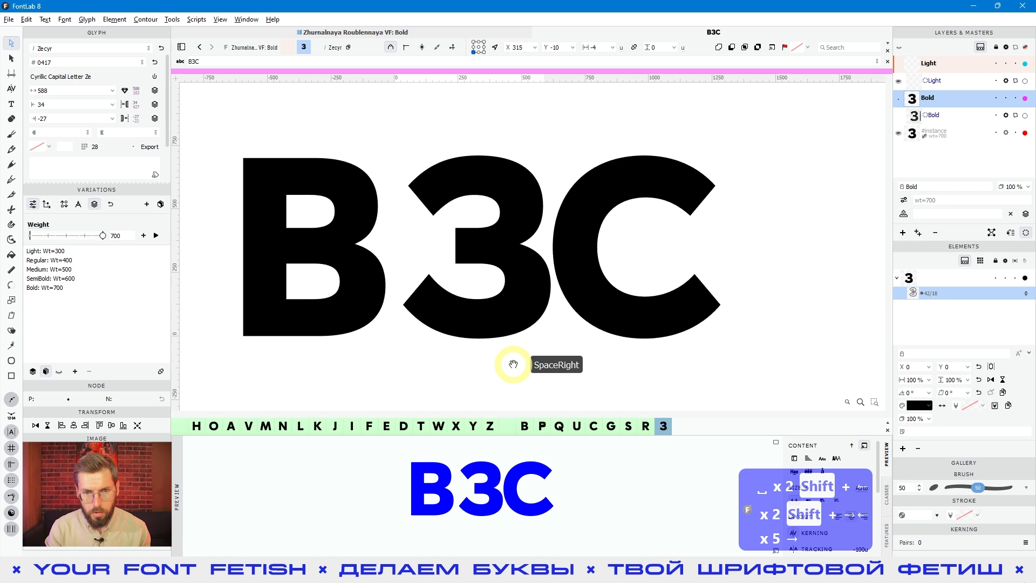
pyautogui.press('Right')
pyautogui.press('Right')
pyautogui.moveTo(439, 135); pyautogui.dragTo(465, 211)
pyautogui.press('space')
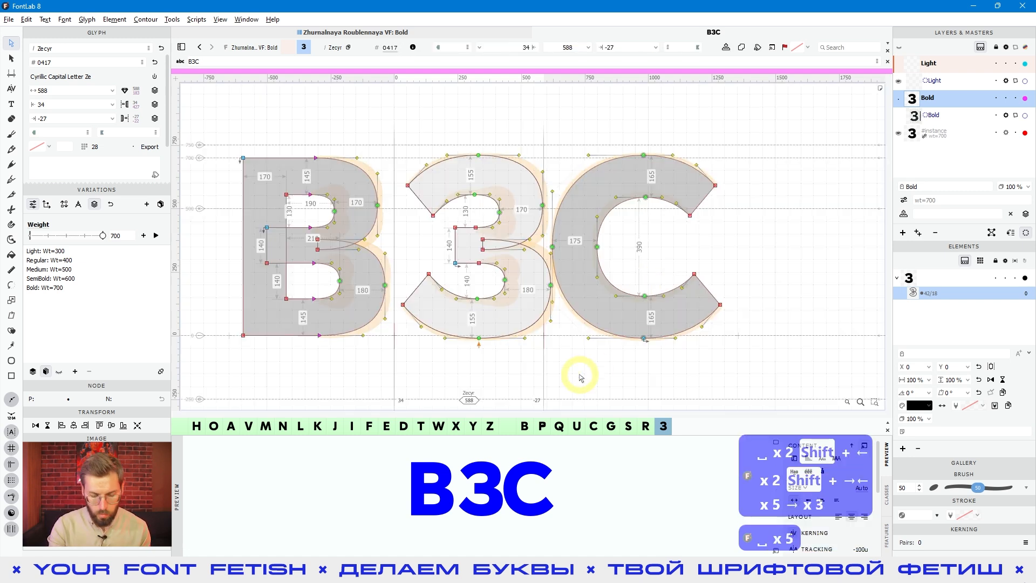
# Step: Apply automatic spacing to the З glyph and check it beside B and C in the filled preview
pyautogui.press(';')
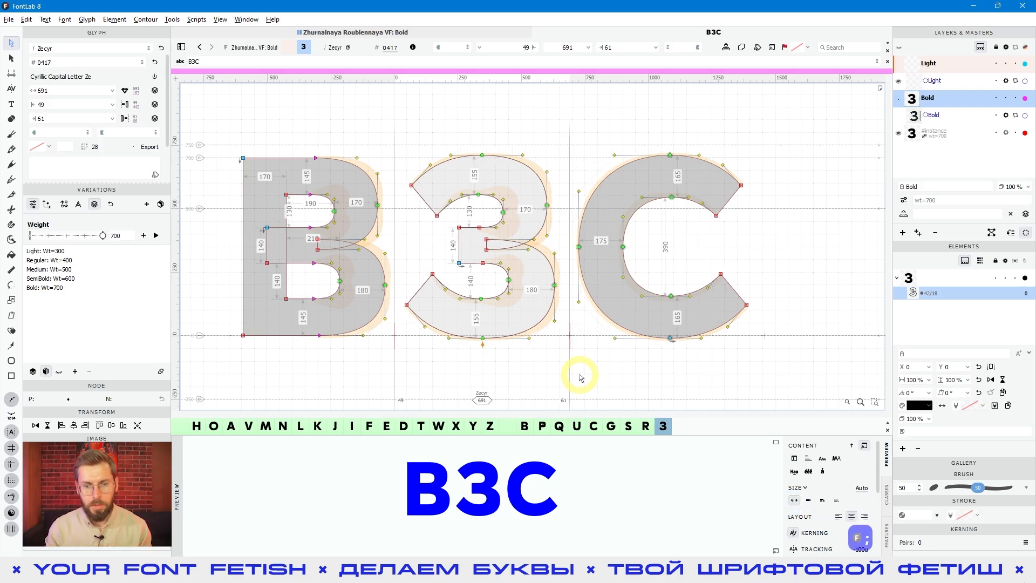
pyautogui.press('space')
pyautogui.moveTo(599, 366); pyautogui.dragTo(609, 368)
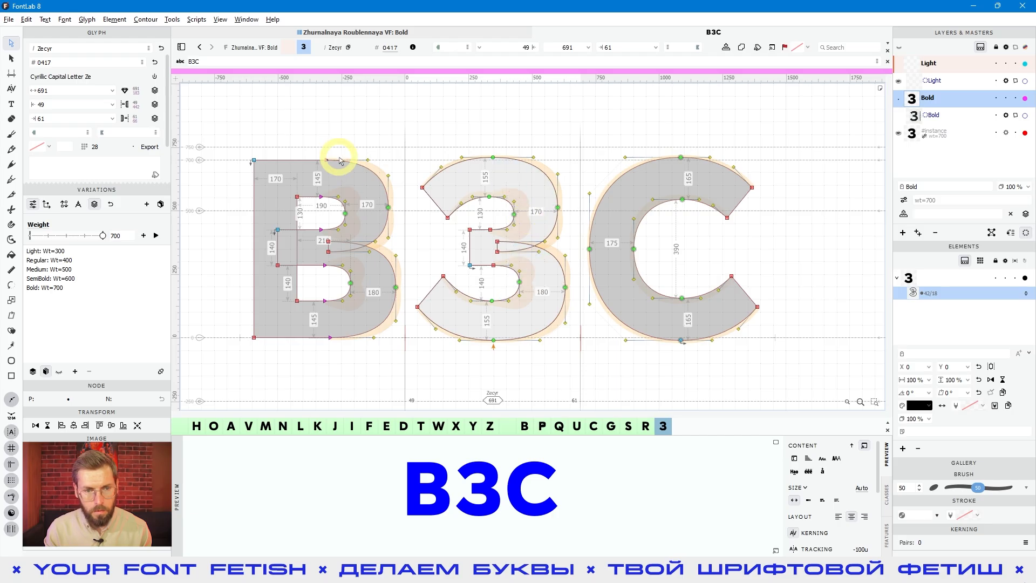
# Step: Link the right sidebearing of З to B, and compare it with the B glyph's own metrics
pyautogui.click(77, 118)
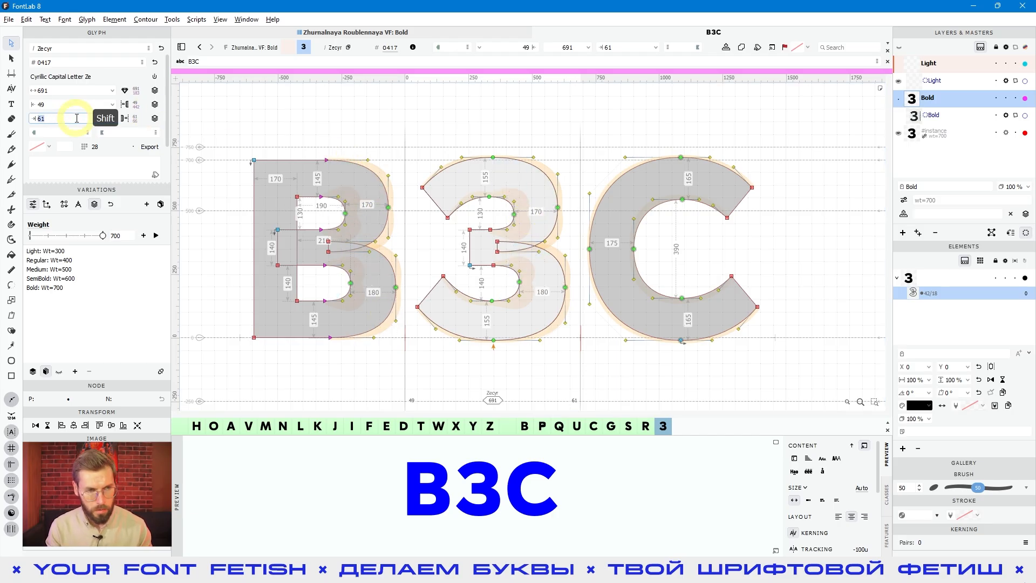
pyautogui.write('B')
pyautogui.press('Return')
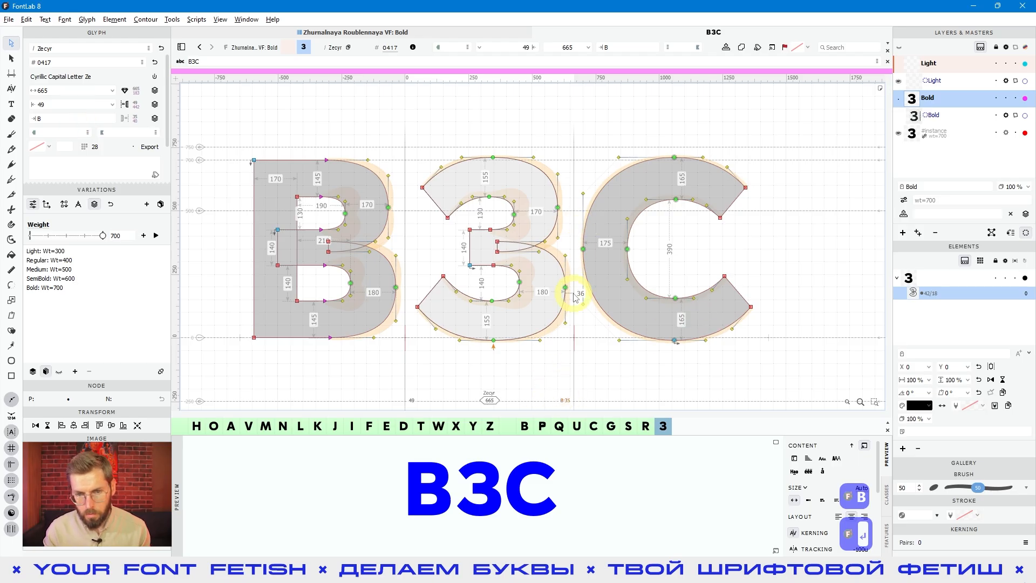
pyautogui.scroll(-1, 575, 297)
pyautogui.click(368, 348)
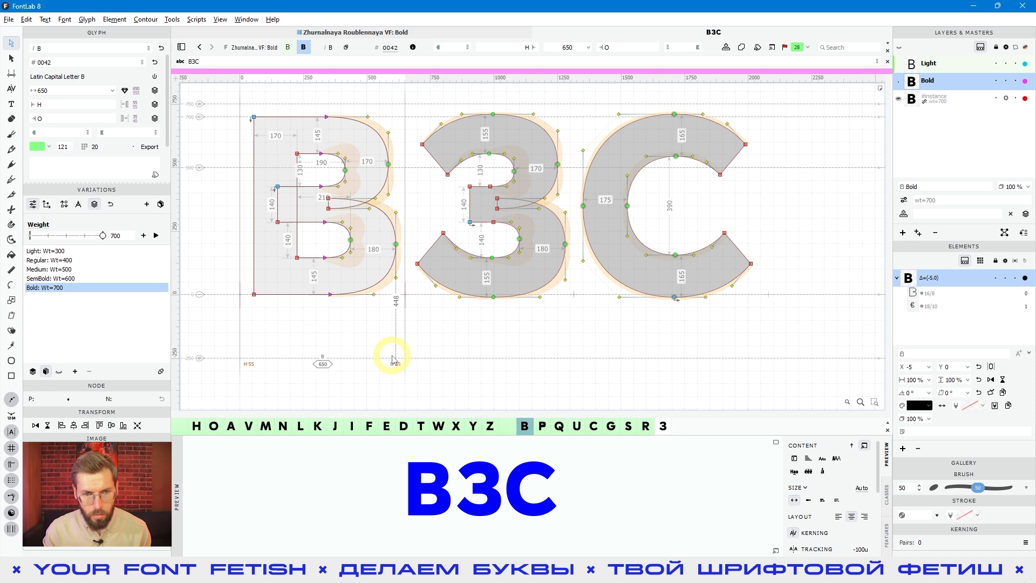
pyautogui.click(481, 319)
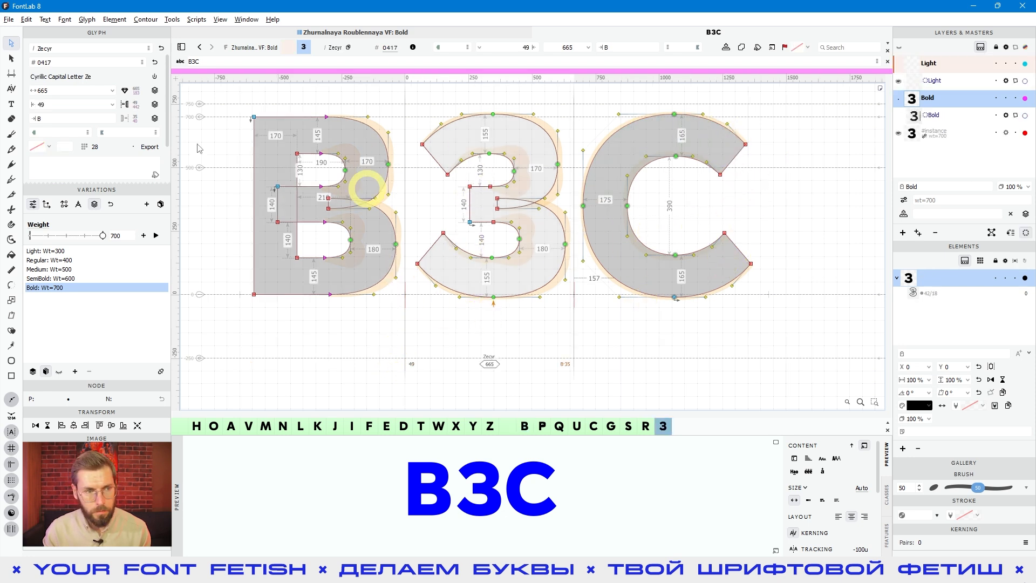
# Step: Link the left sidebearing of З to C
pyautogui.click(61, 102)
pyautogui.write('C')
pyautogui.press('Return')
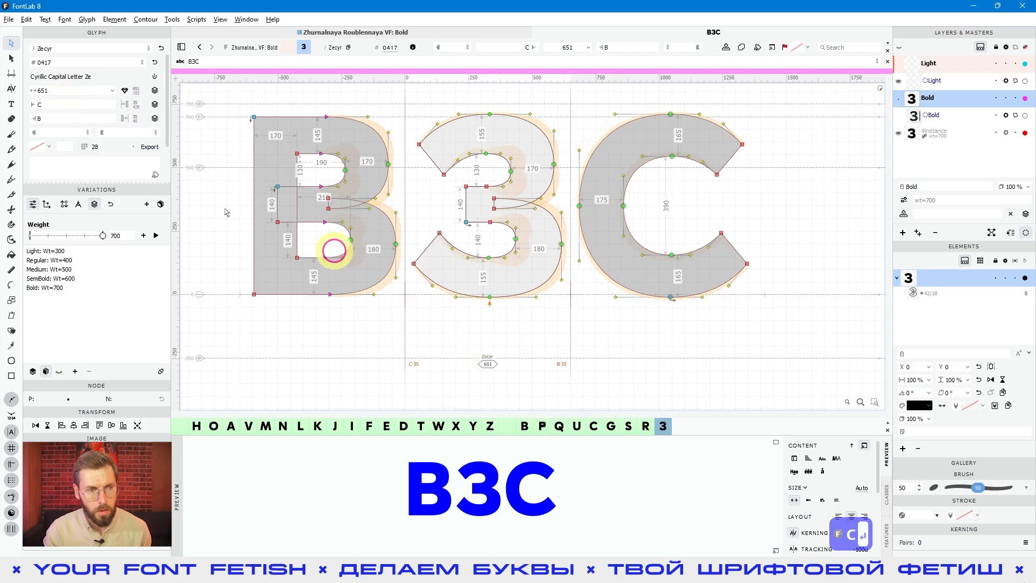
# Step: Set the left sidebearing of З to the expression =|C so it follows C's right sidebearing
pyautogui.click(34, 106)
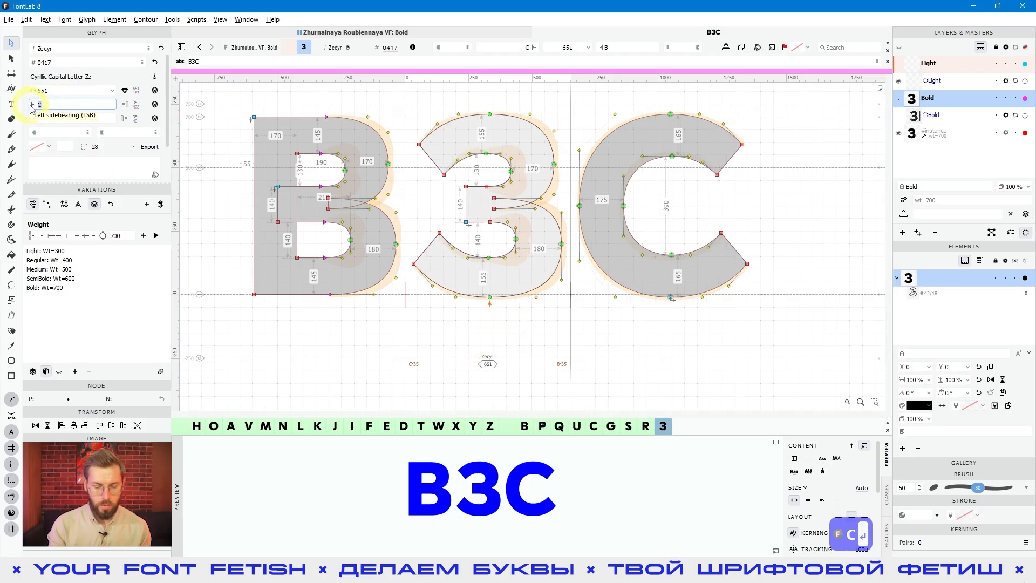
pyautogui.write('=')
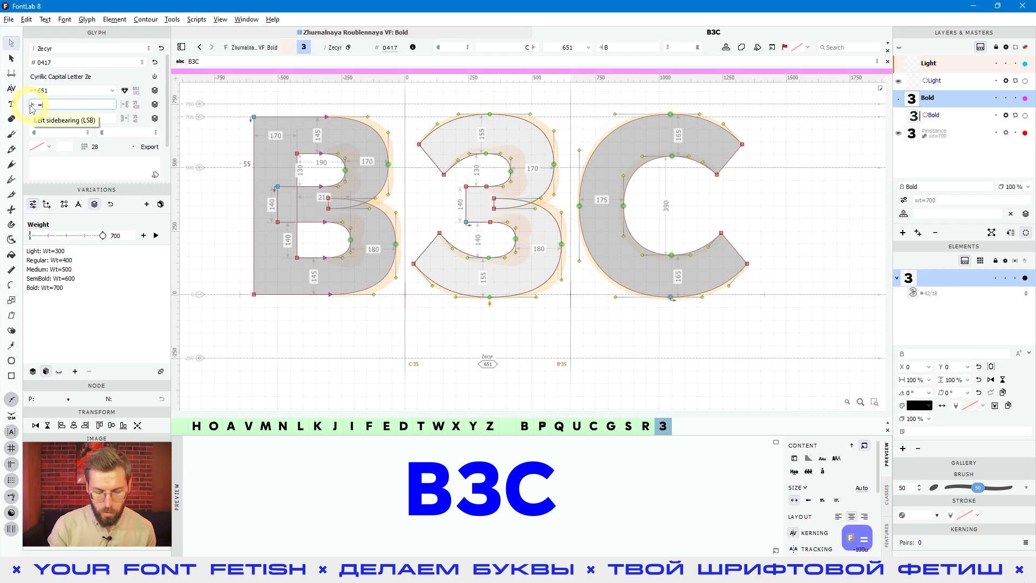
pyautogui.write('|C')
pyautogui.press('Return')
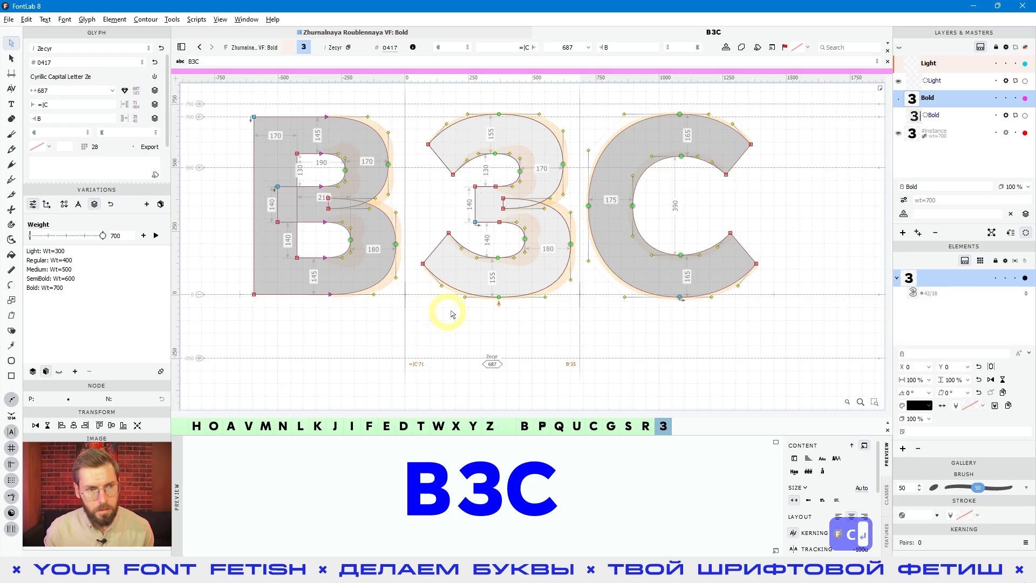
# Step: Set C's right sidebearing to 50 and return to З to check its linked left sidebearing
pyautogui.click(735, 360)
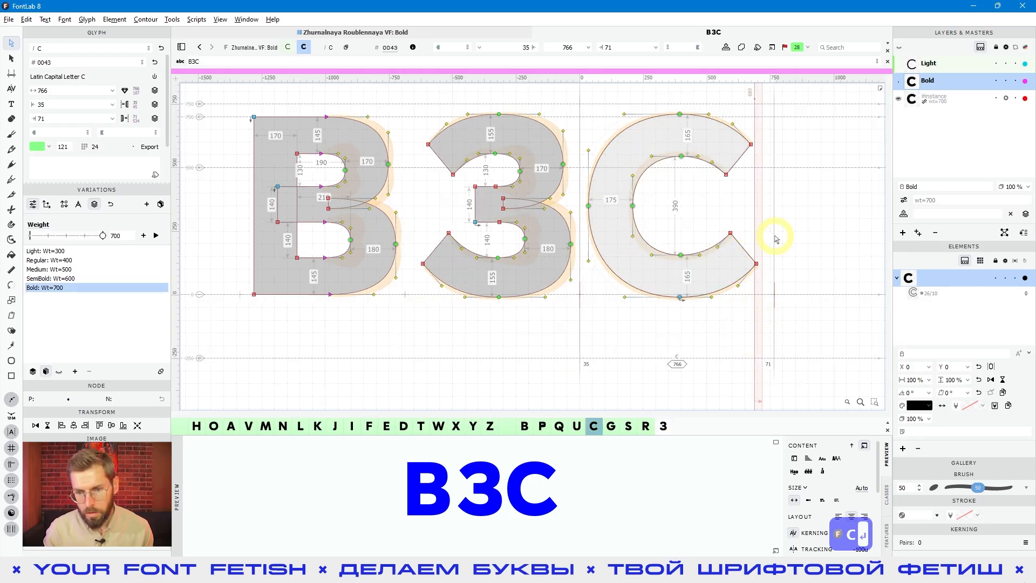
pyautogui.click(59, 119)
pyautogui.write('50')
pyautogui.press('Return')
pyautogui.click(698, 222)
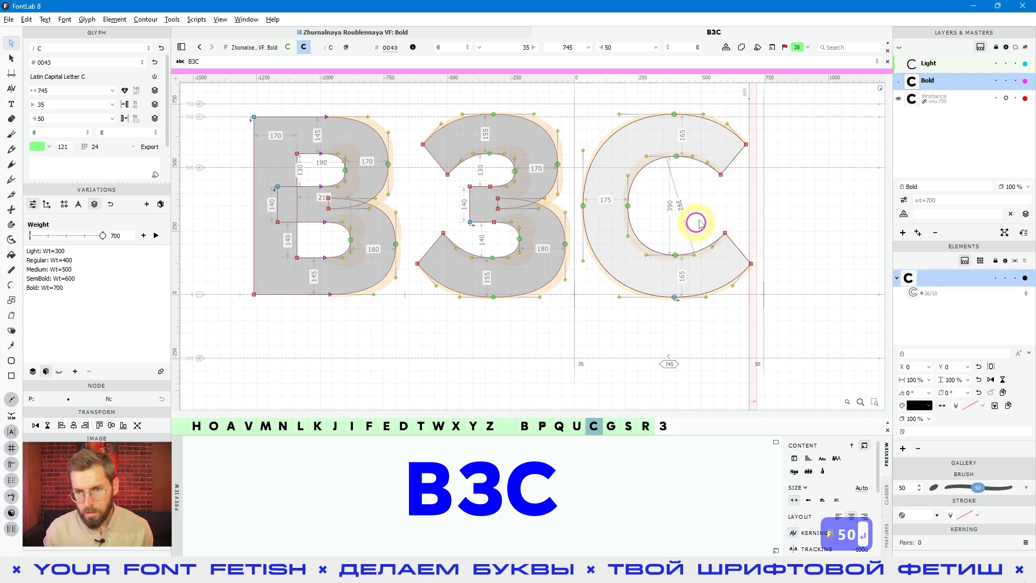
pyautogui.doubleClick(543, 334)
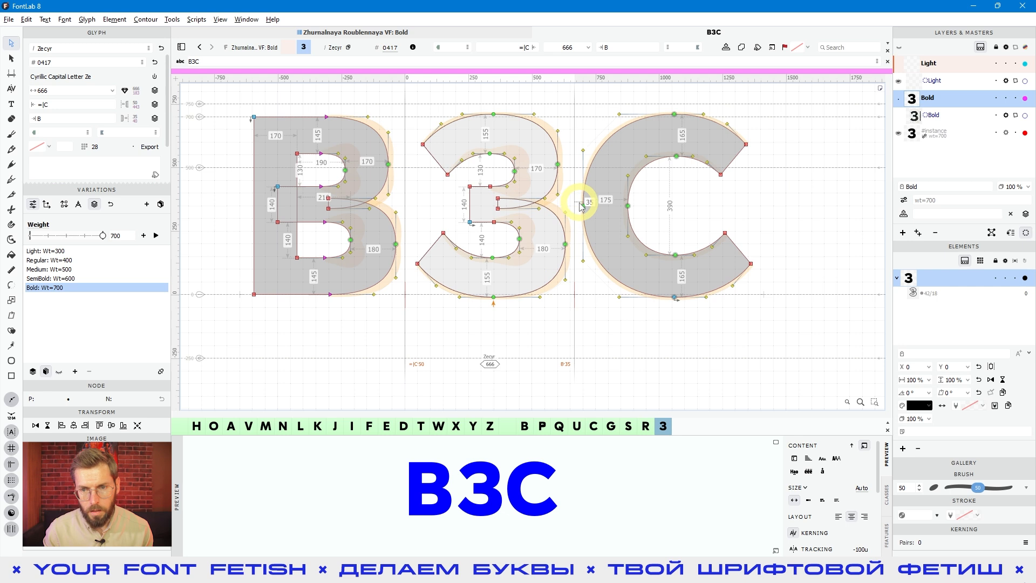
pyautogui.click(511, 346)
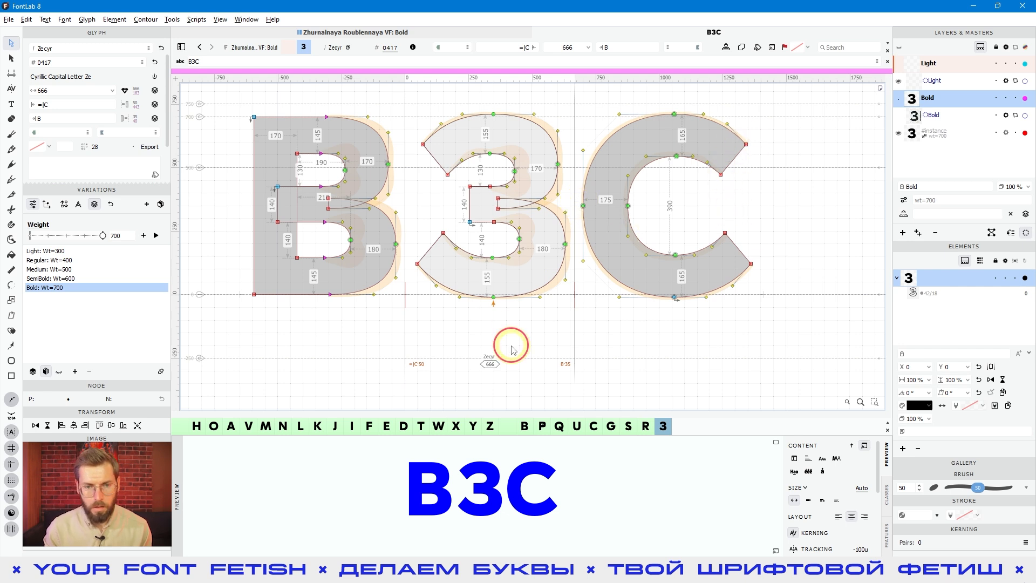
pyautogui.press('space')
pyautogui.moveTo(544, 339); pyautogui.dragTo(542, 352)
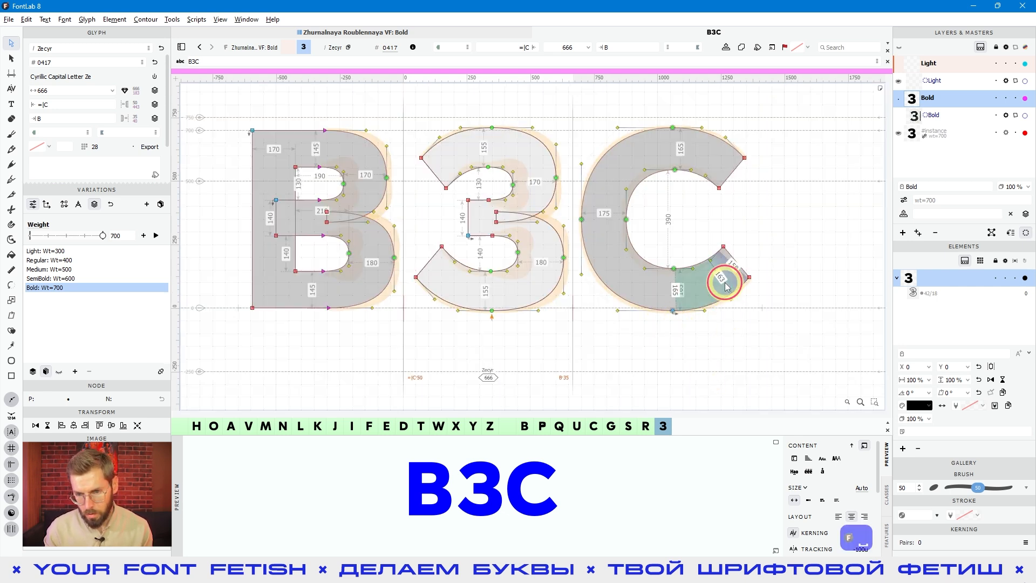
# Step: Set C's right sidebearing to 100 and check the spacing of З between B and C in the filled preview
pyautogui.click(726, 286)
pyautogui.click(59, 115)
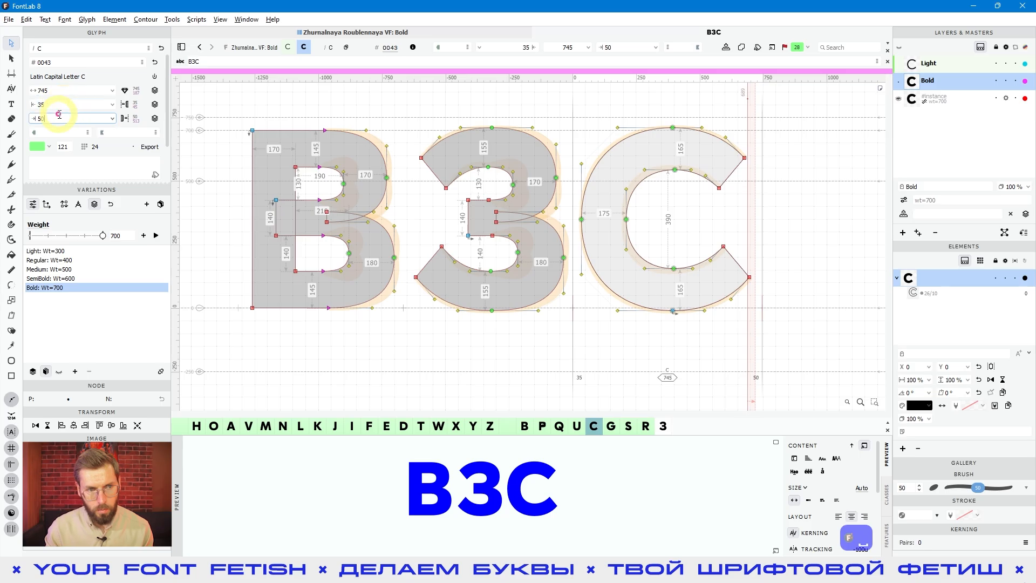
pyautogui.write('100')
pyautogui.press('Return')
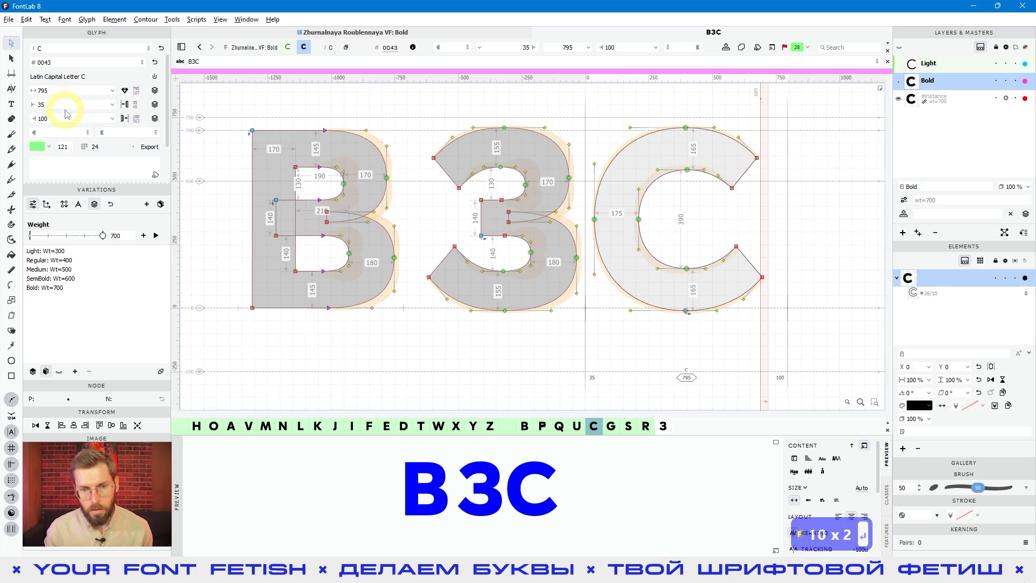
pyautogui.click(409, 338)
pyautogui.press('space')
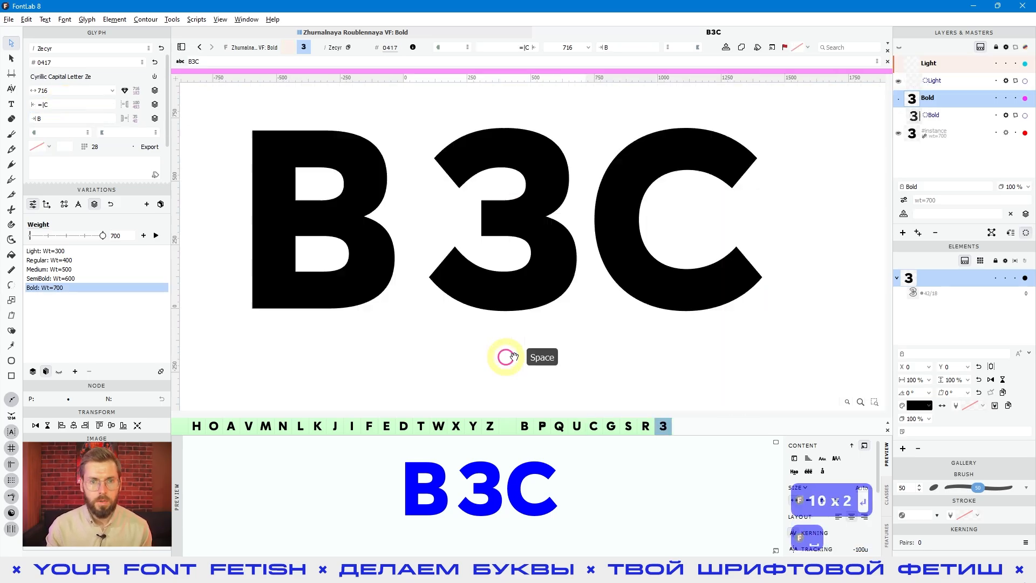
# Step: Look over the empty Cyrillic capital cells in the font overview and the matching Latin letters such as P and R
pyautogui.click(368, 40)
pyautogui.click(634, 82)
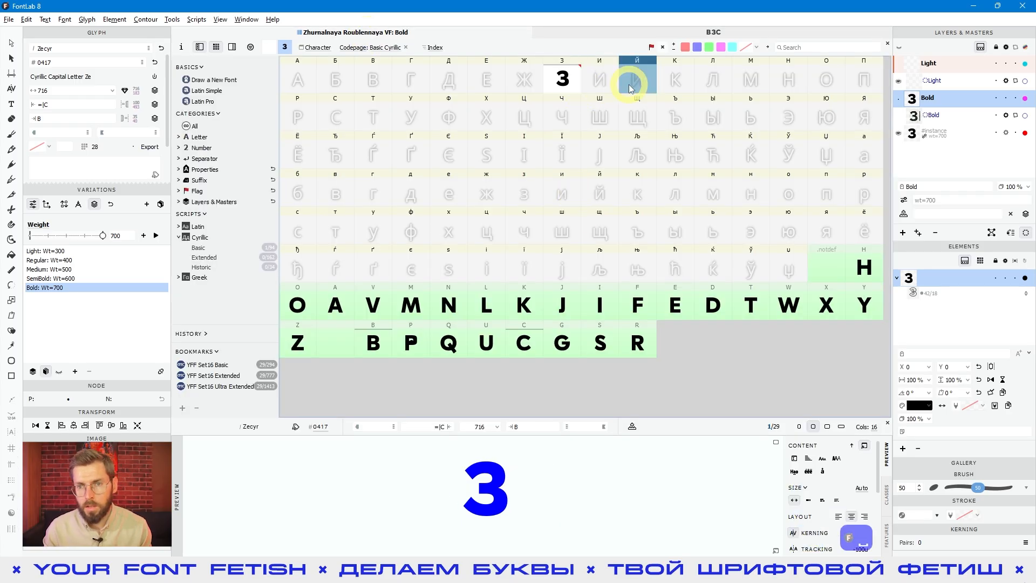
pyautogui.click(764, 83)
pyautogui.click(752, 106)
pyautogui.click(710, 36)
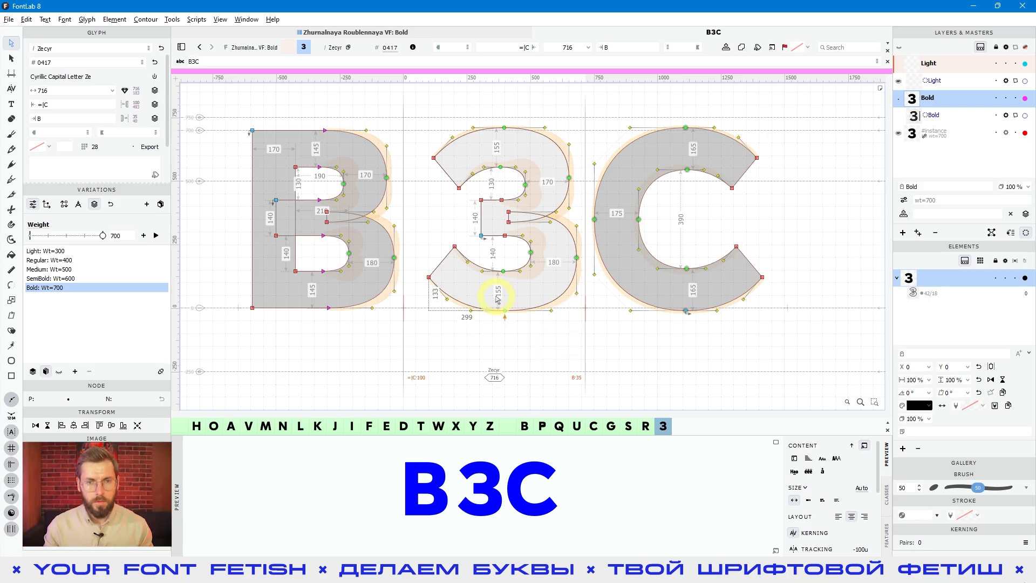
pyautogui.click(412, 33)
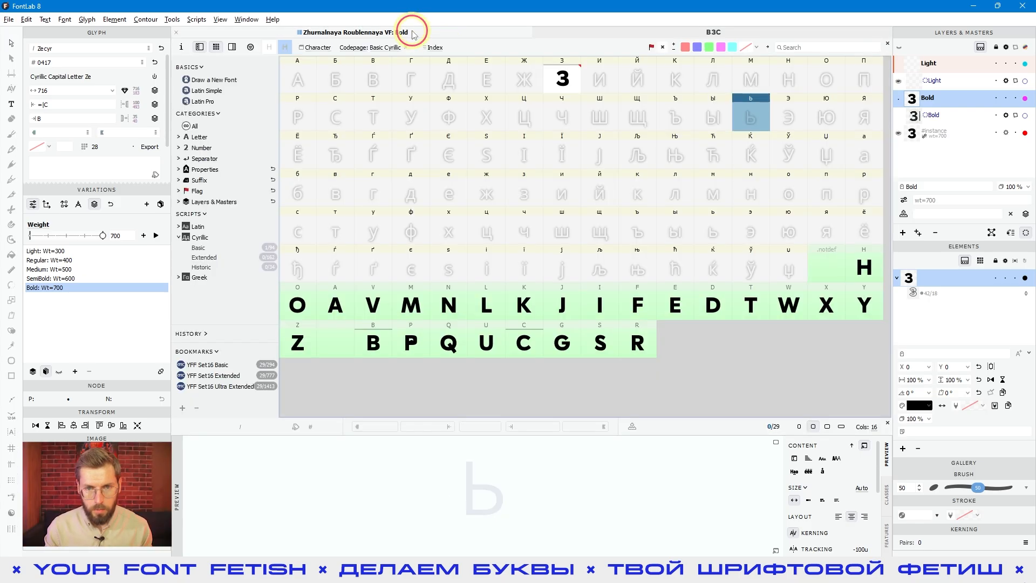
pyautogui.click(559, 238)
pyautogui.click(380, 162)
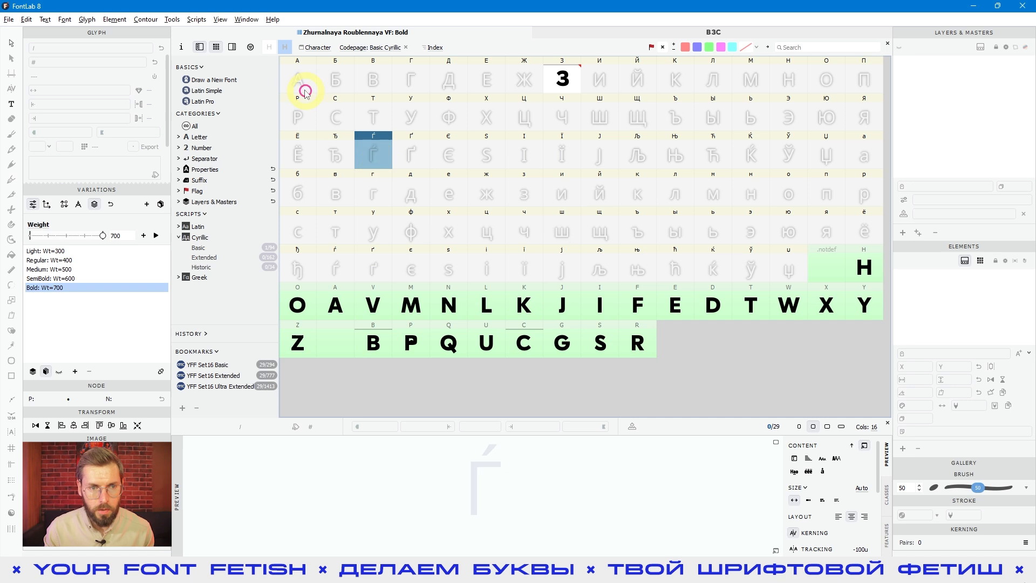
pyautogui.moveTo(303, 89); pyautogui.dragTo(395, 157)
pyautogui.click(489, 113)
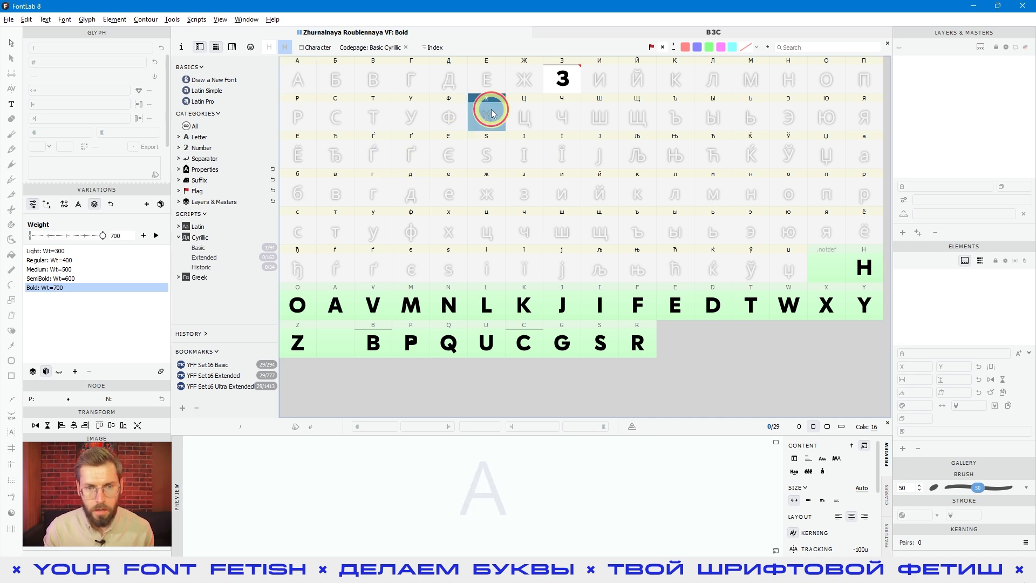
pyautogui.click(378, 116)
pyautogui.click(332, 119)
pyautogui.click(300, 122)
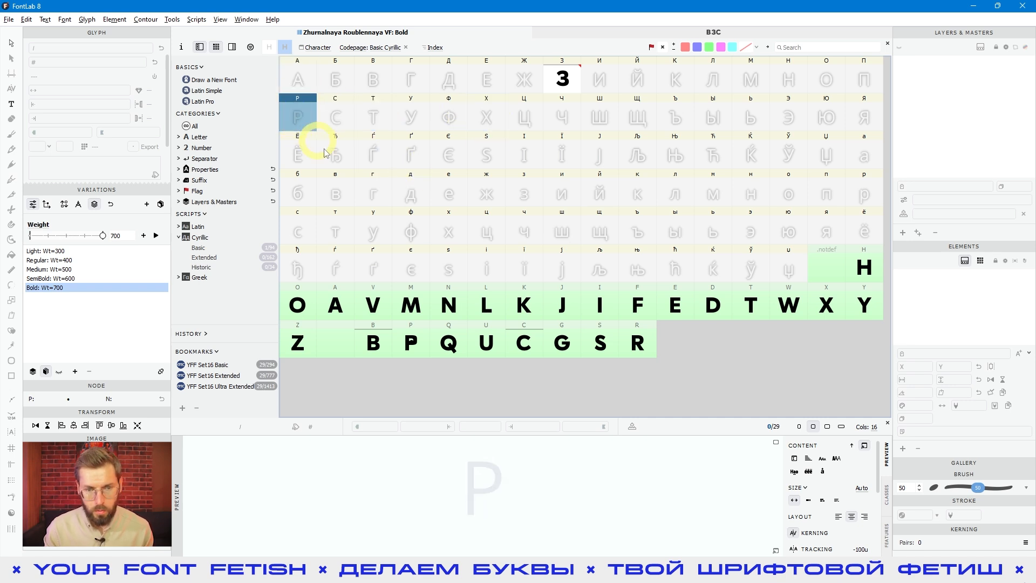
pyautogui.click(419, 348)
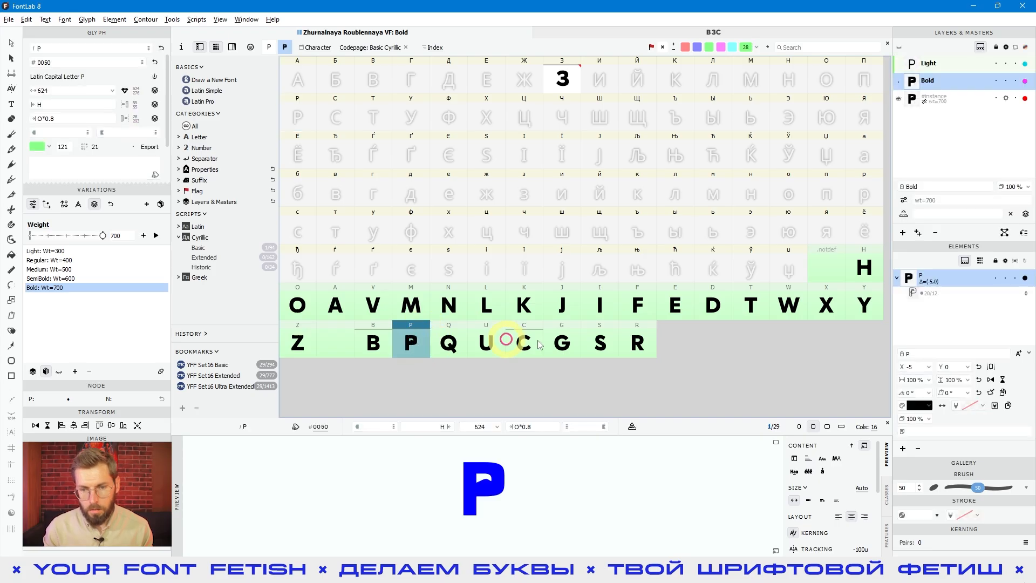
pyautogui.click(637, 343)
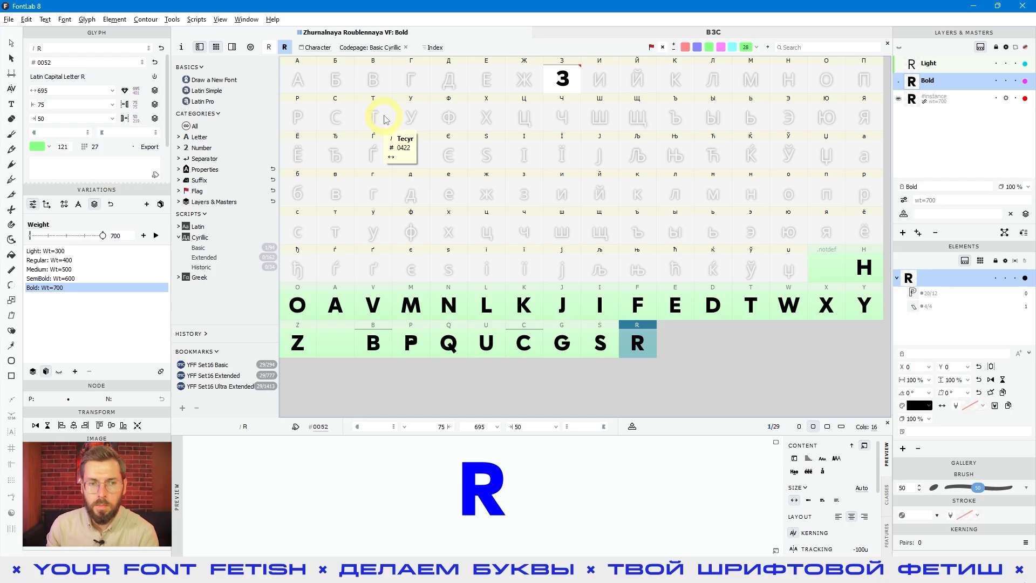
# Step: Create the Cyrillic capitals А, Т, С, М, Н, О, Е, В, Р and Х as components of their Latin counterparts
pyautogui.click(306, 81)
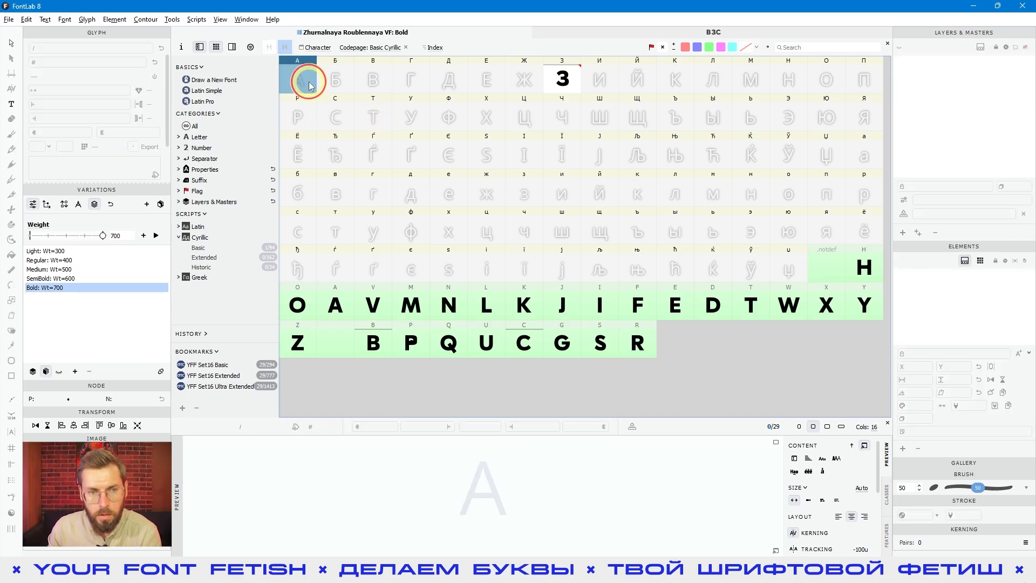
pyautogui.click(371, 109)
pyautogui.click(332, 118)
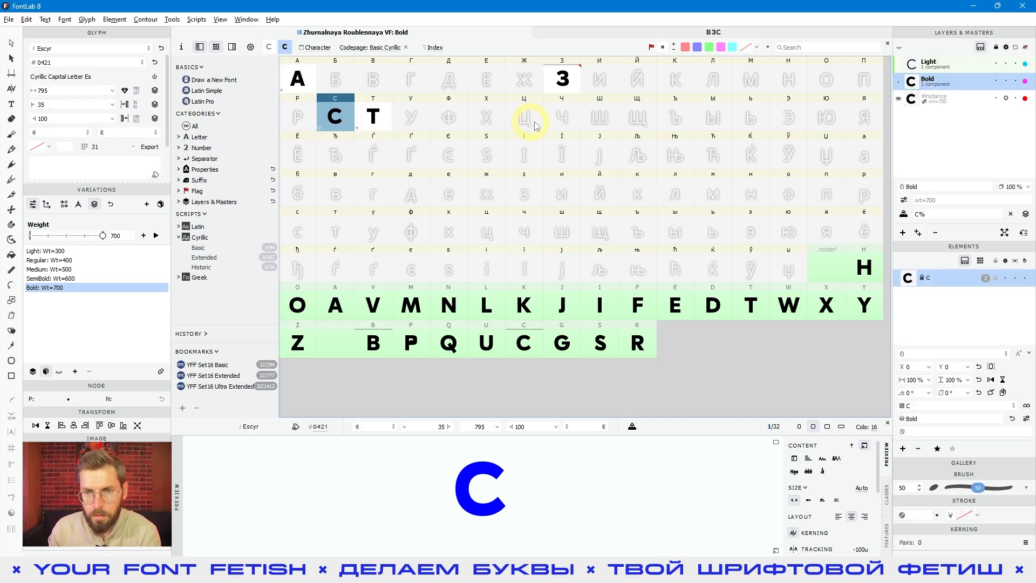
pyautogui.click(750, 81)
pyautogui.click(789, 80)
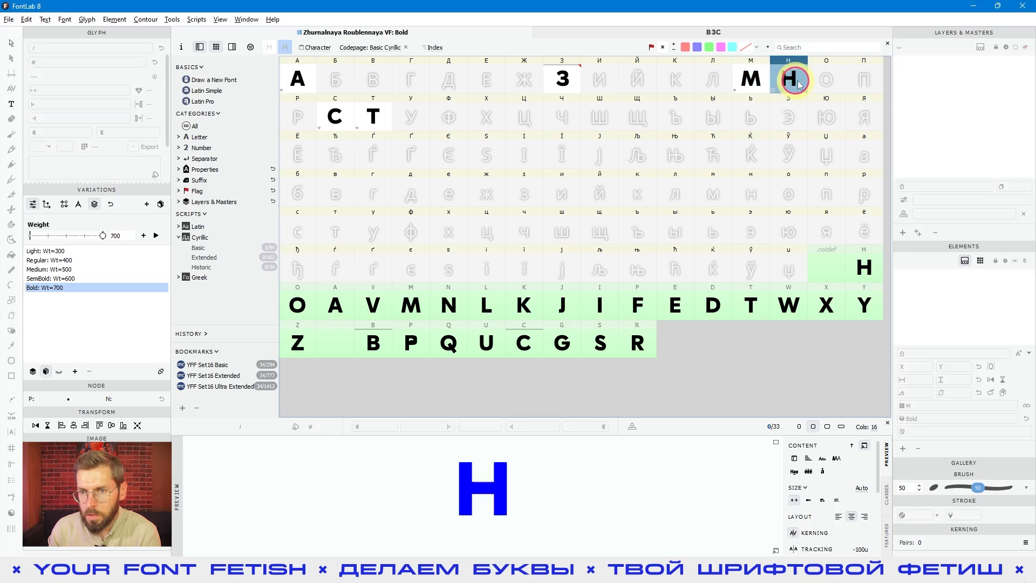
pyautogui.click(826, 80)
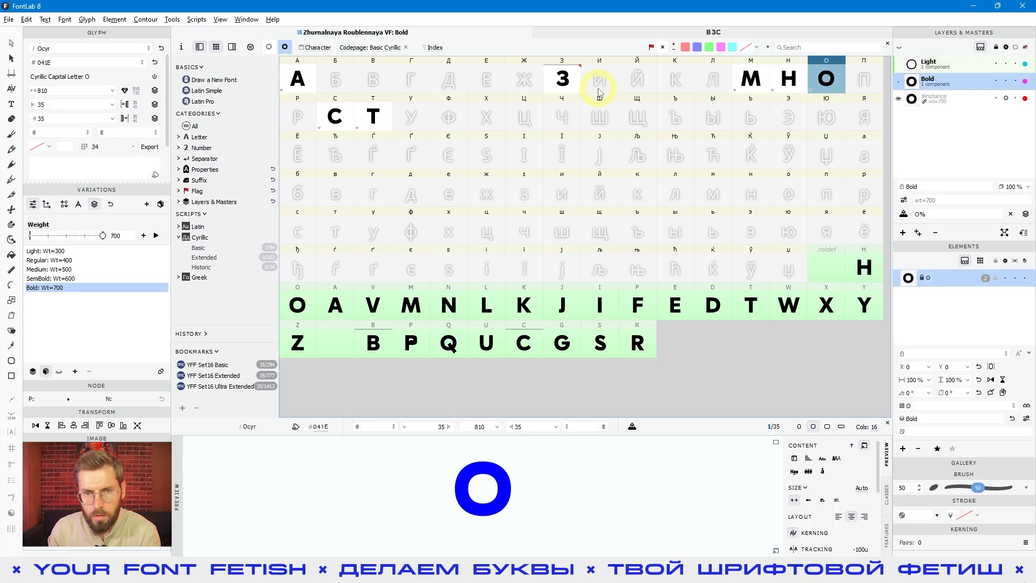
pyautogui.click(499, 86)
pyautogui.click(368, 81)
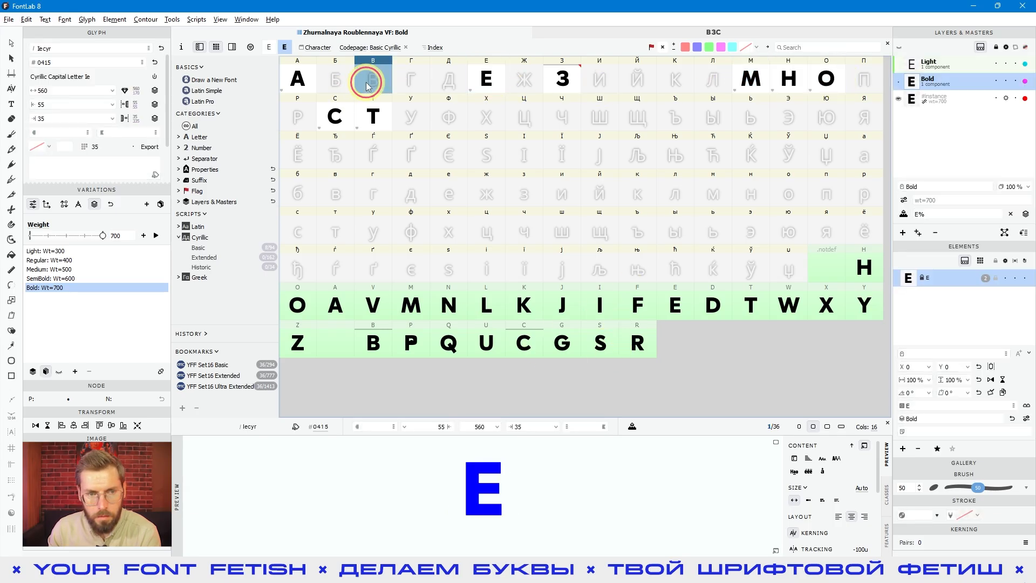
pyautogui.click(302, 119)
pyautogui.click(487, 114)
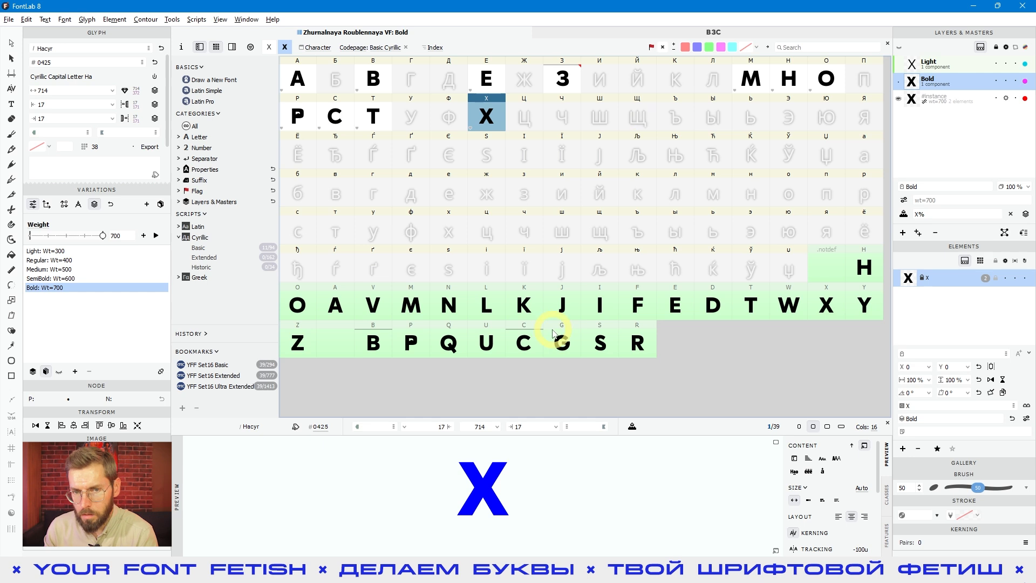
# Step: Compare the new component-based Cyrillic capitals in the Light and Bold masters, ending on Light
pyautogui.click(940, 61)
pyautogui.click(941, 79)
pyautogui.click(945, 63)
pyautogui.click(952, 80)
pyautogui.click(952, 71)
pyautogui.click(945, 84)
pyautogui.click(936, 70)
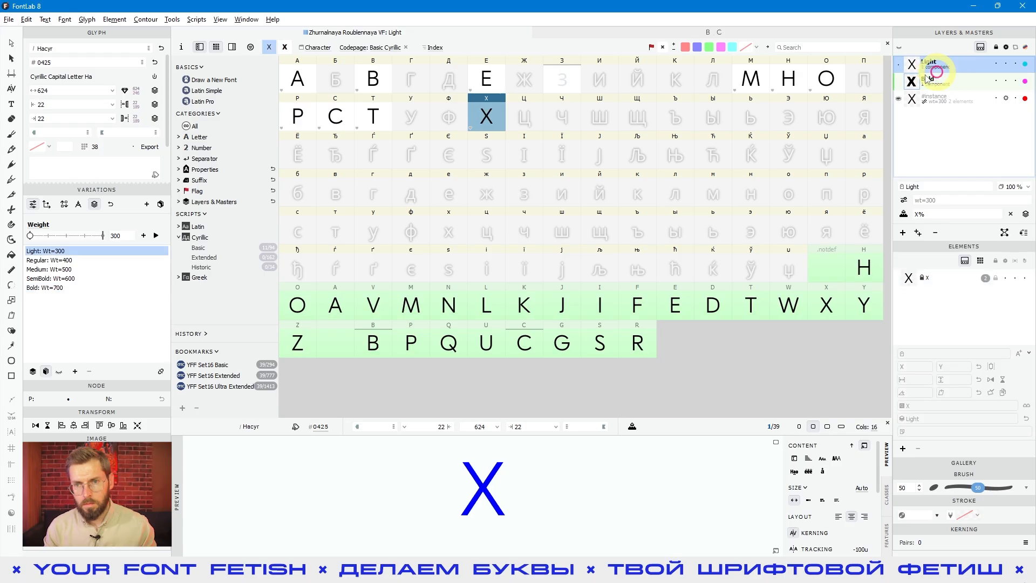
# Step: Select Cyrillic М, Н and О and preview their interpolation at weight 549 in the variation map
pyautogui.keyDown('ctrl'); pyautogui.click(750, 78); pyautogui.keyUp('ctrl')
pyautogui.click(788, 79)
pyautogui.keyDown('ctrl'); pyautogui.click(818, 80); pyautogui.keyUp('ctrl')
pyautogui.keyDown('ctrl'); pyautogui.click(767, 84); pyautogui.keyUp('ctrl')
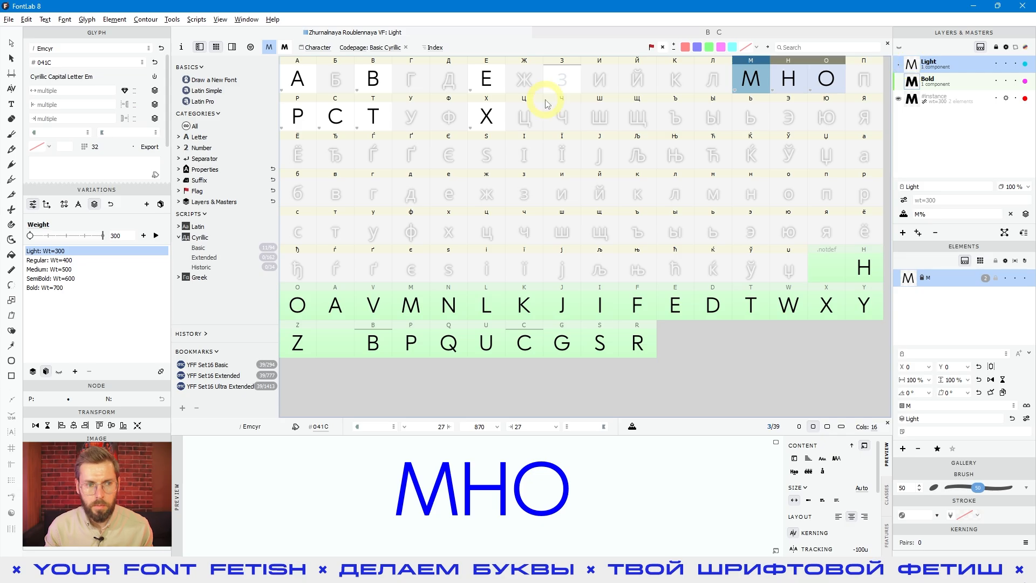
pyautogui.click(47, 204)
pyautogui.moveTo(59, 346); pyautogui.dragTo(114, 348)
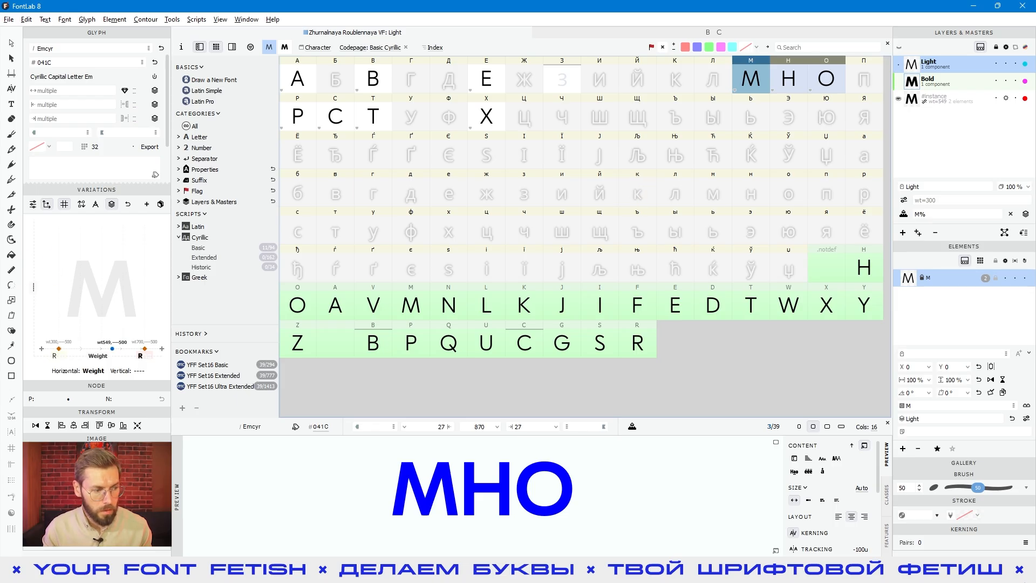
# Step: Compare the sidebearings of Cyrillic Х with the linked sidebearing expressions of Latin X
pyautogui.click(487, 116)
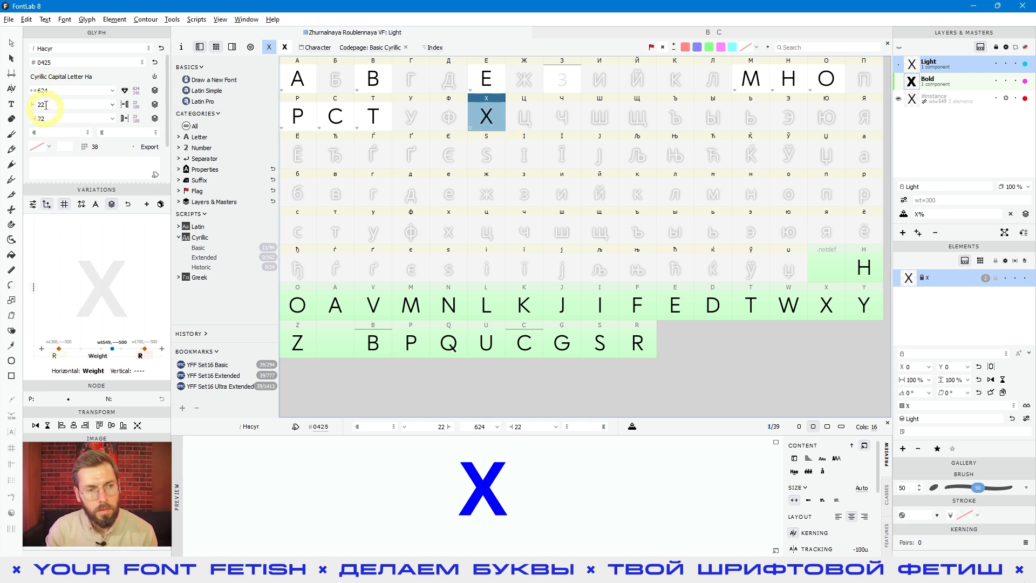
pyautogui.click(833, 306)
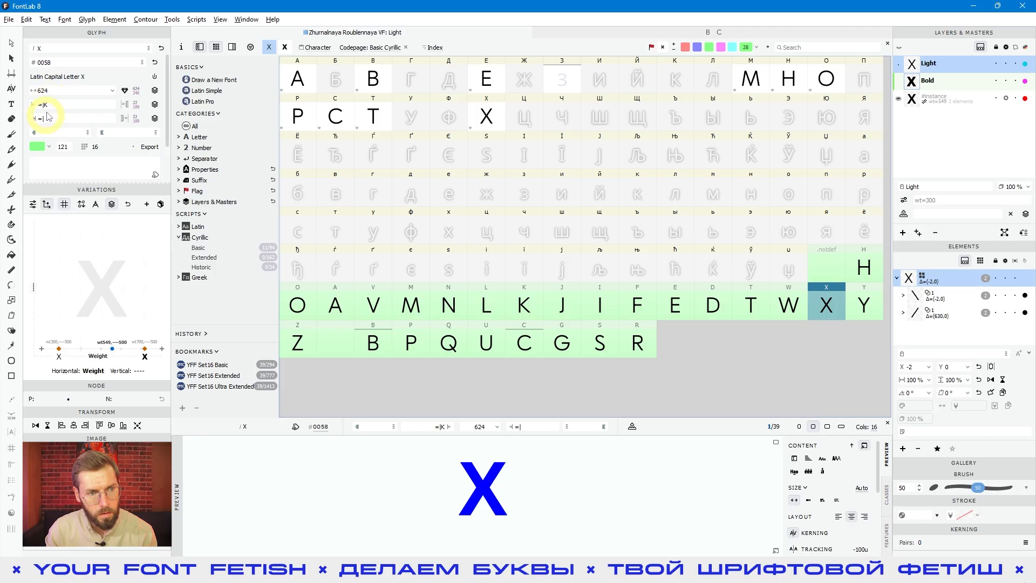
pyautogui.click(480, 122)
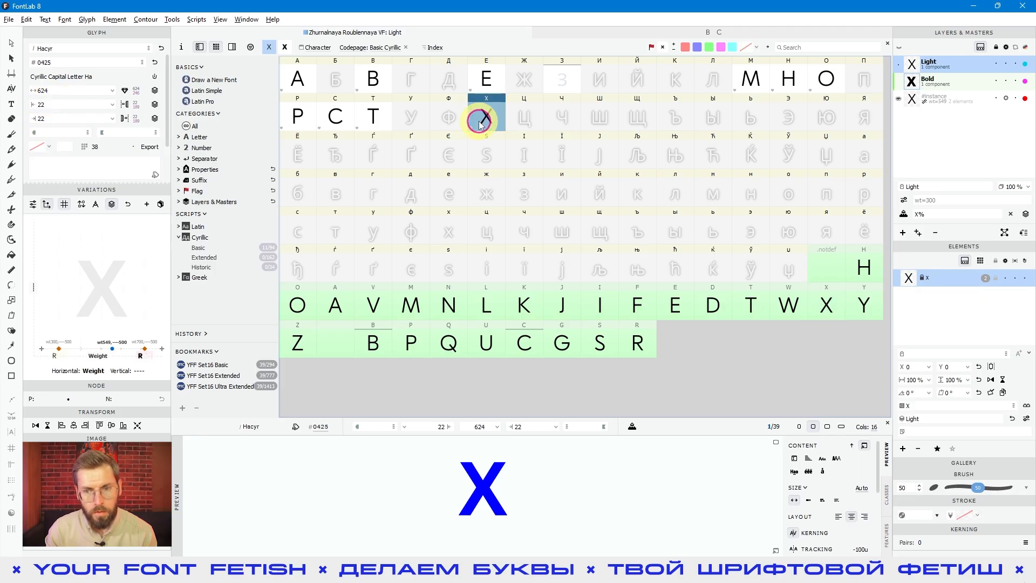
pyautogui.click(34, 95)
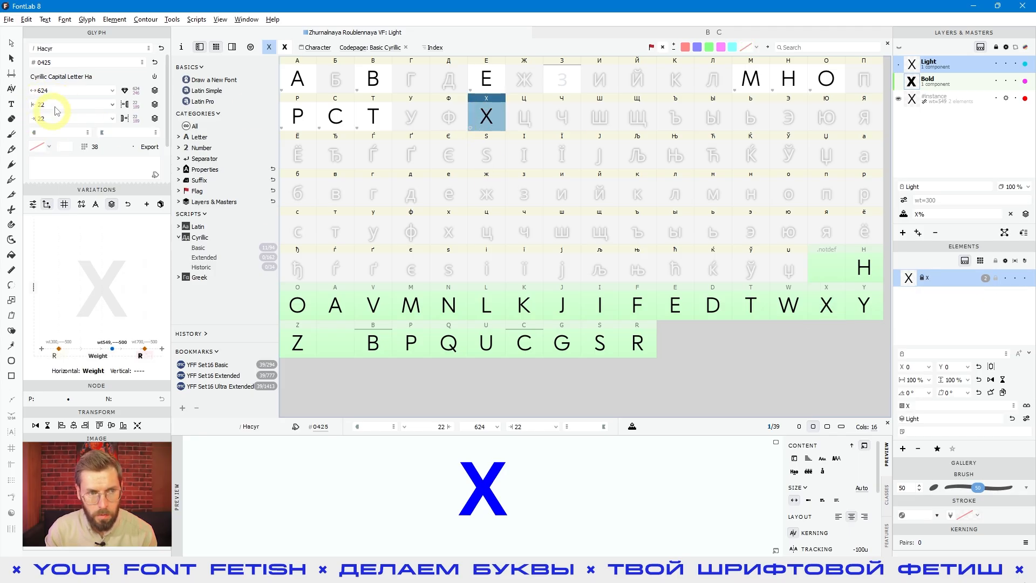
pyautogui.click(827, 306)
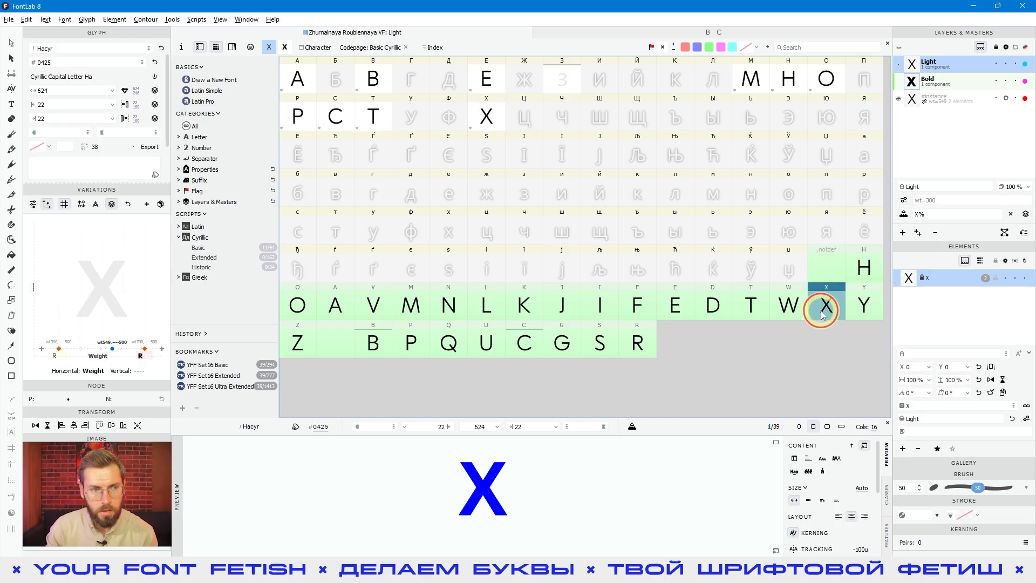
pyautogui.click(66, 116)
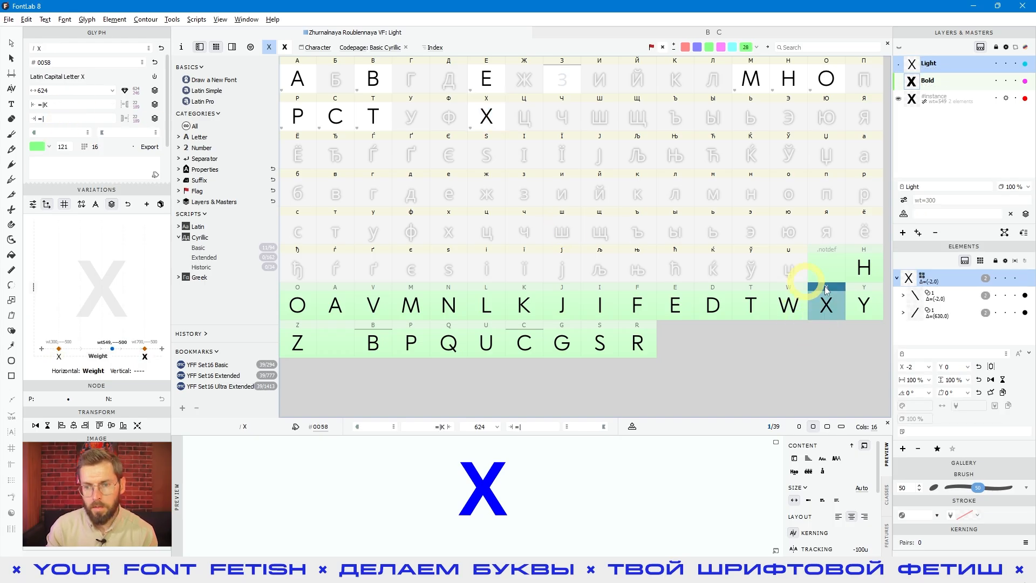
# Step: Link both sidebearings of Cyrillic Х to X in the Light master and compare them with Latin X
pyautogui.click(486, 116)
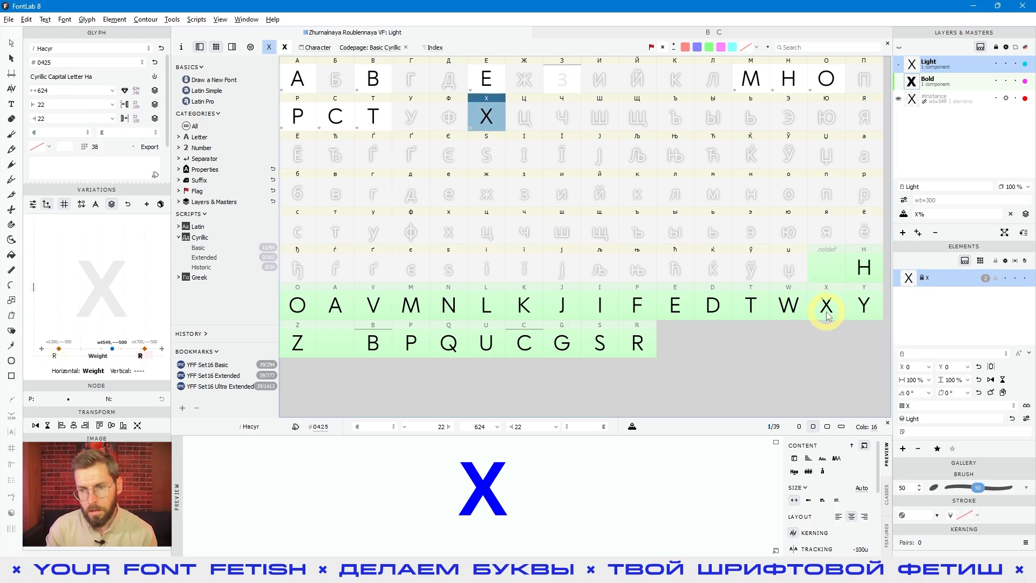
pyautogui.click(54, 104)
pyautogui.write('X')
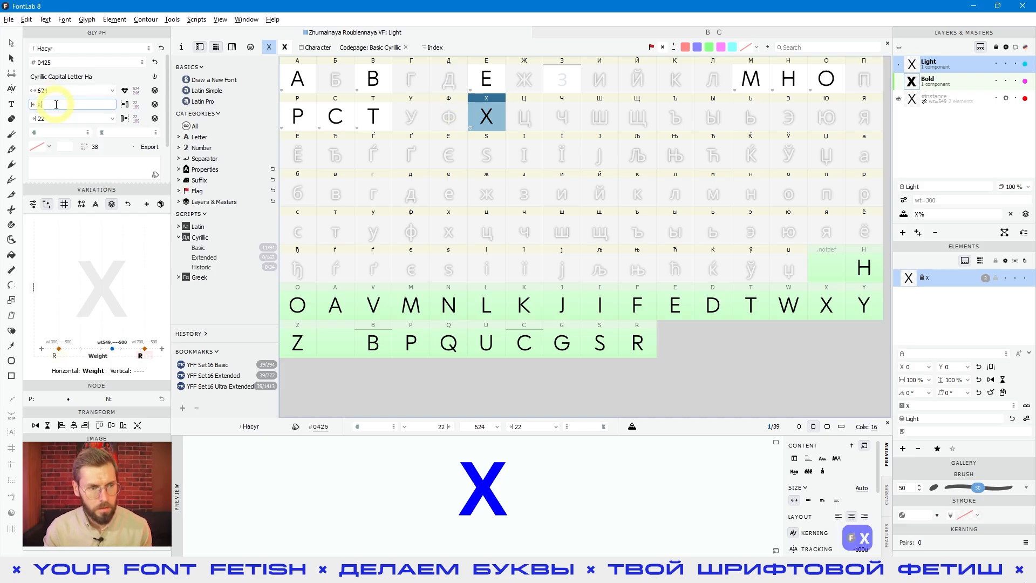
pyautogui.click(62, 120)
pyautogui.write('X')
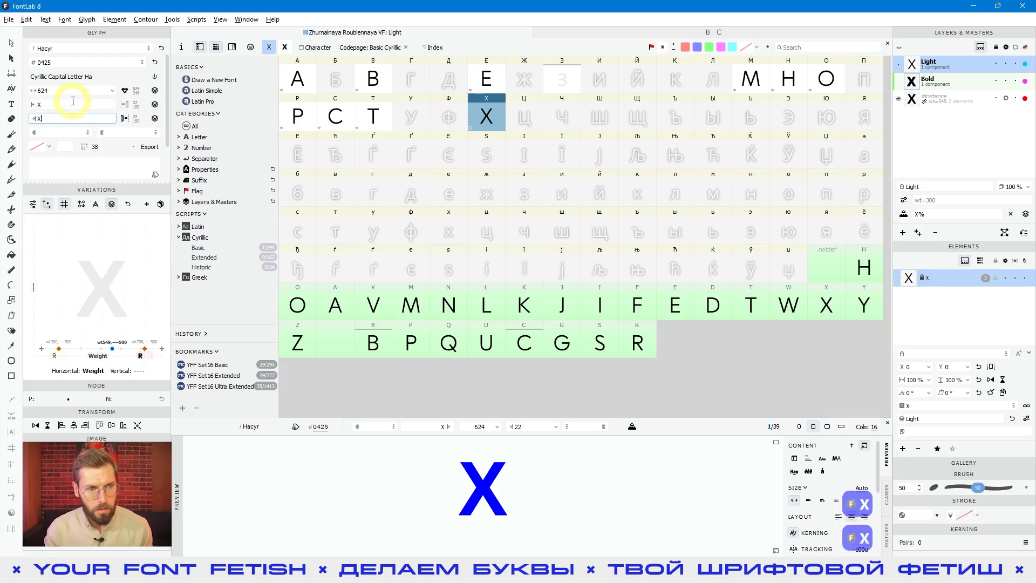
pyautogui.press('Return')
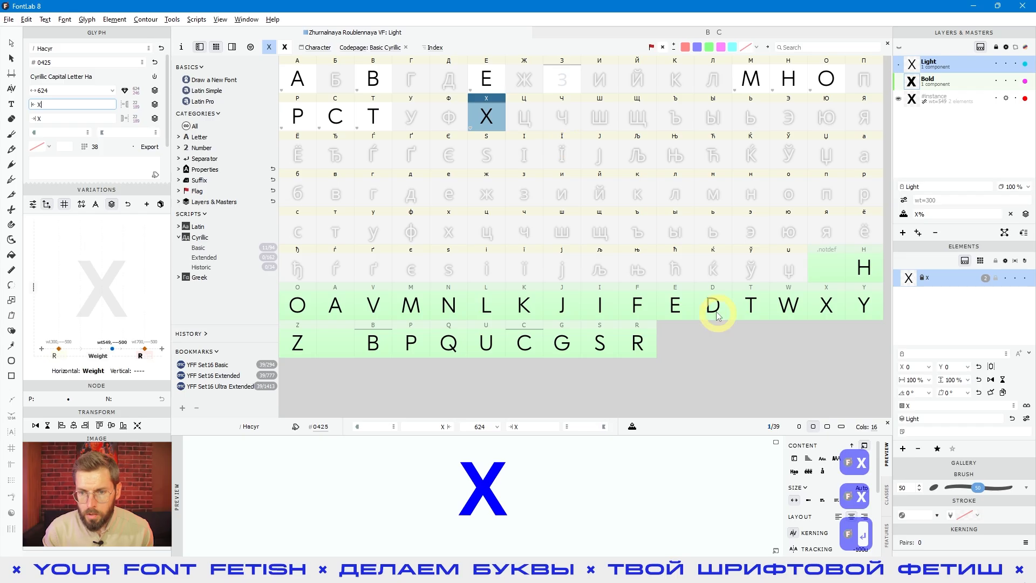
pyautogui.click(823, 307)
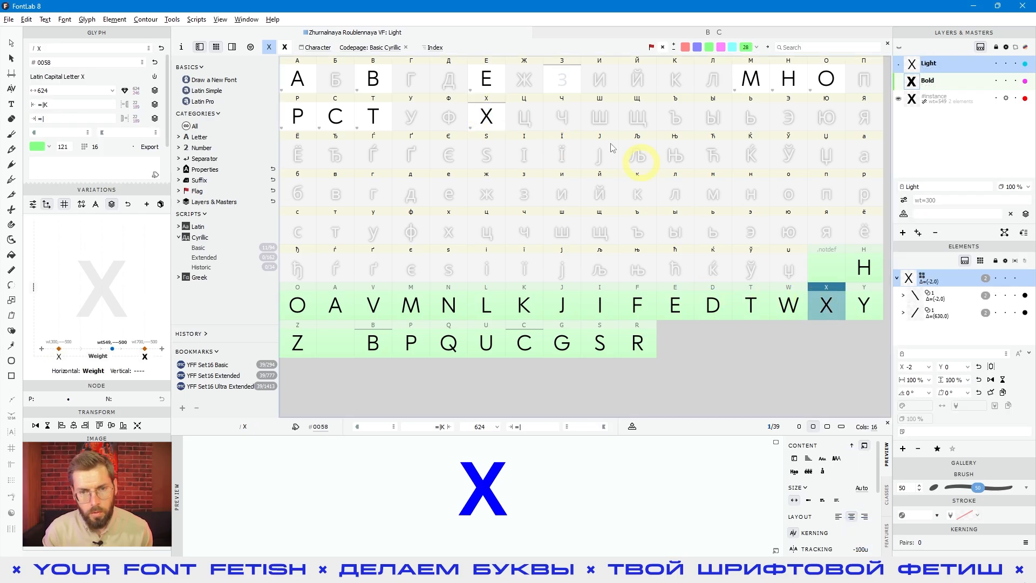
pyautogui.click(491, 127)
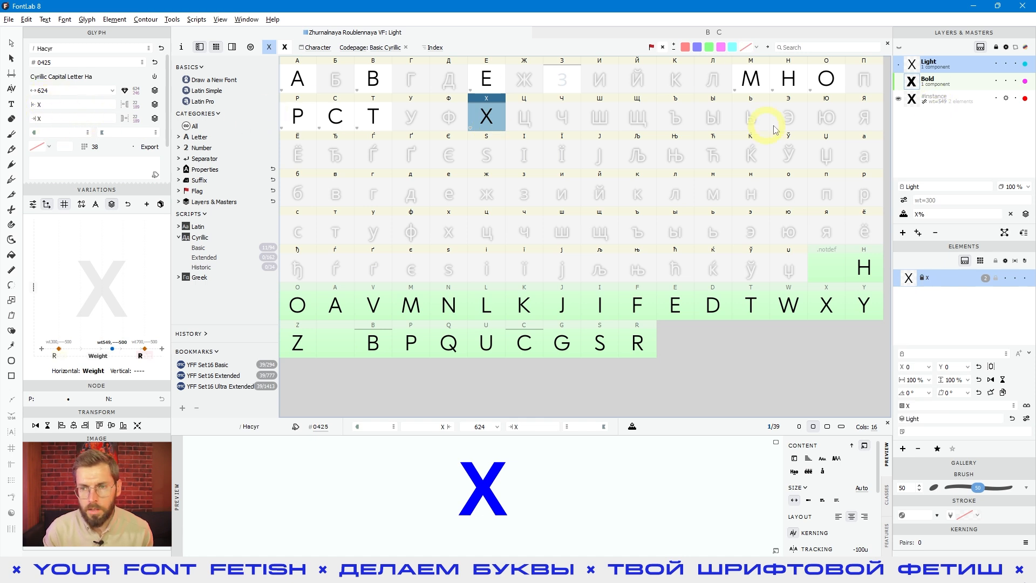
# Step: Copy the left and right sidebearing expressions of Cyrillic Х from Light to all masters and check them in Bold
pyautogui.click(929, 84)
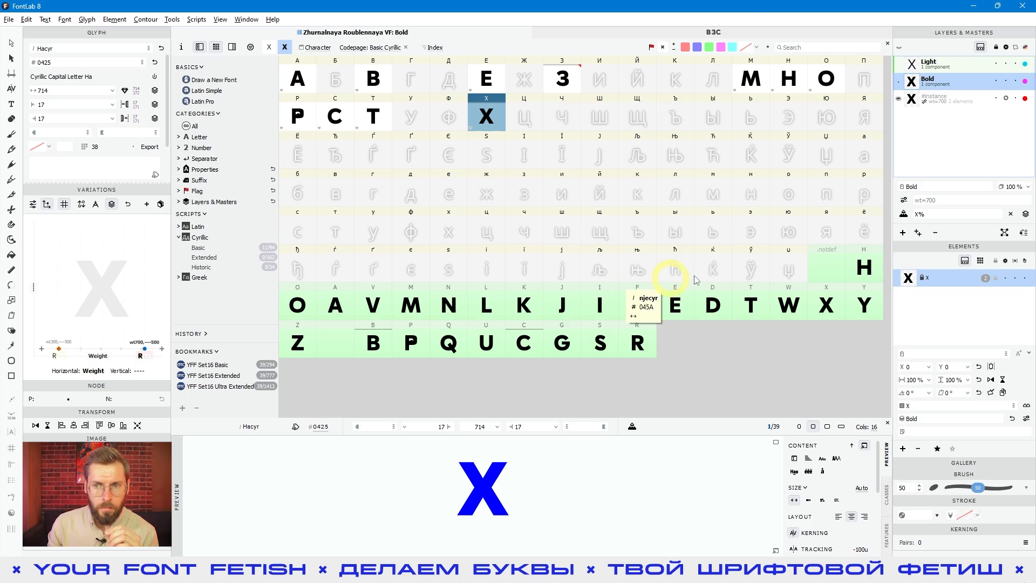
pyautogui.click(937, 65)
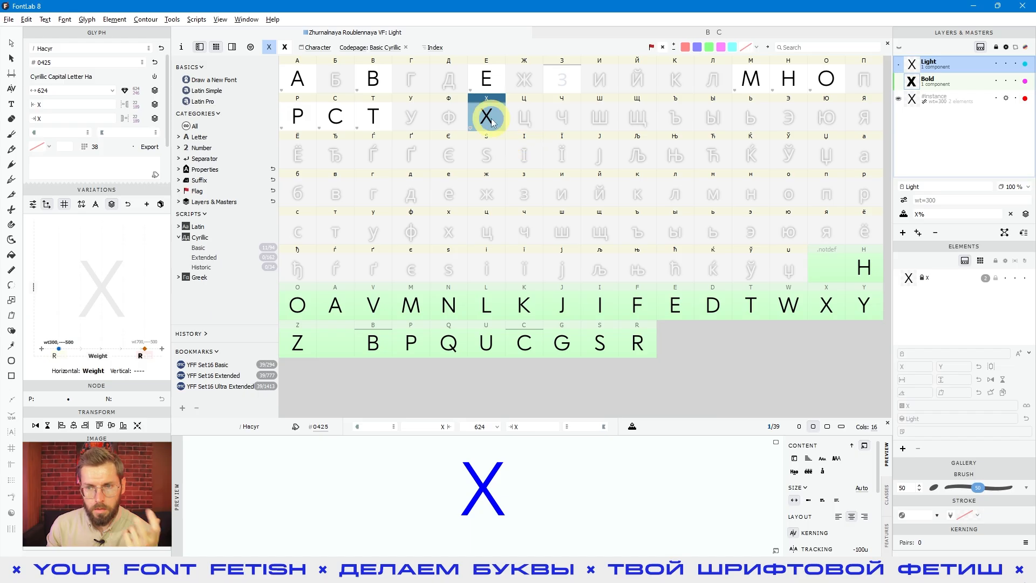
pyautogui.click(56, 104)
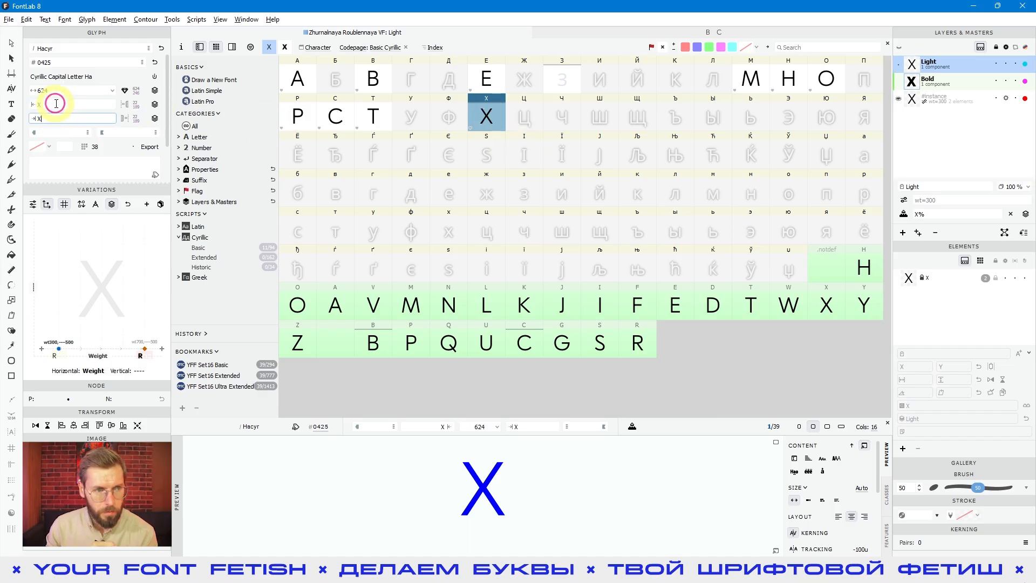
pyautogui.click(155, 105)
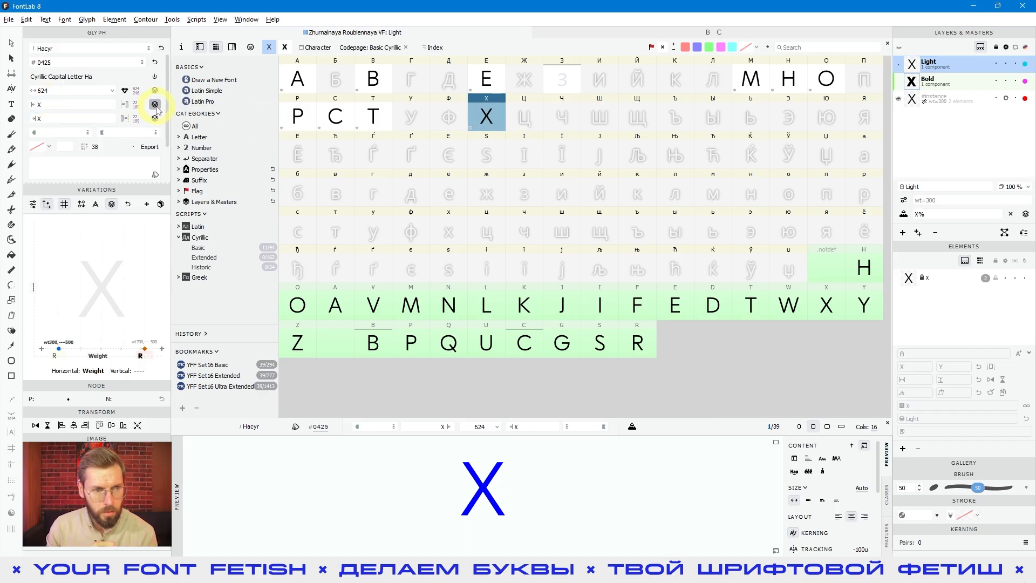
pyautogui.click(155, 120)
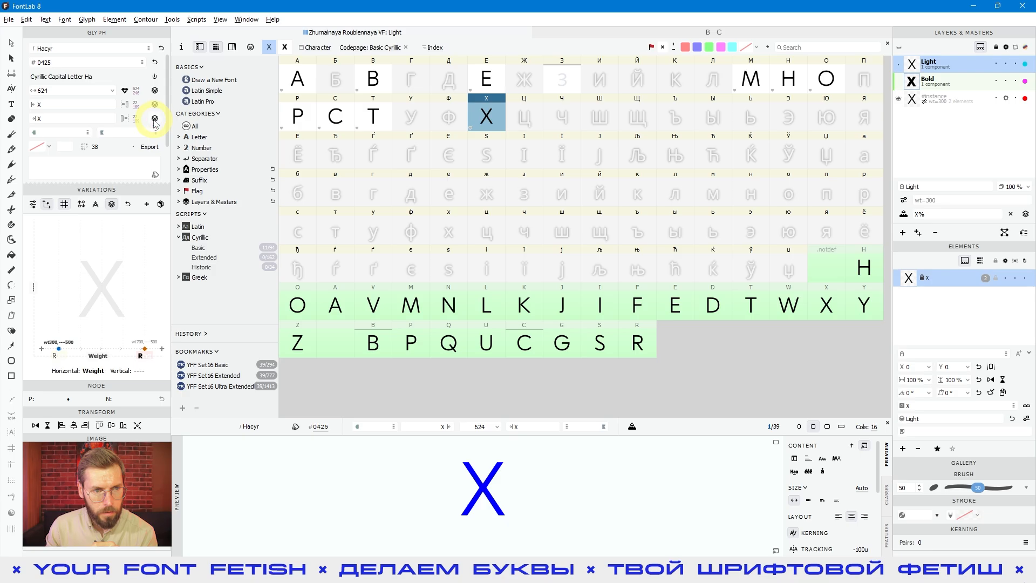
pyautogui.click(156, 103)
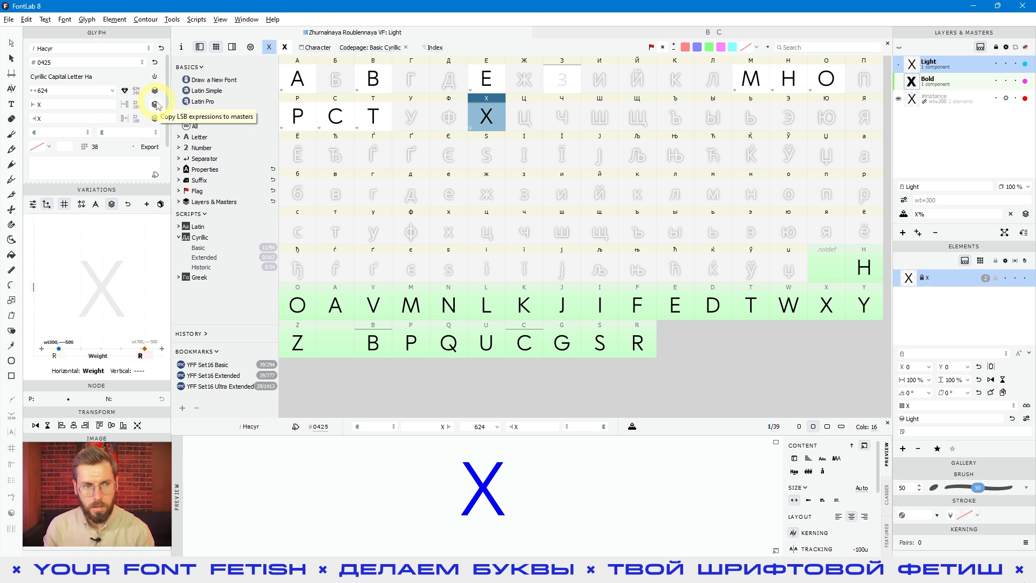
pyautogui.click(155, 105)
pyautogui.click(152, 104)
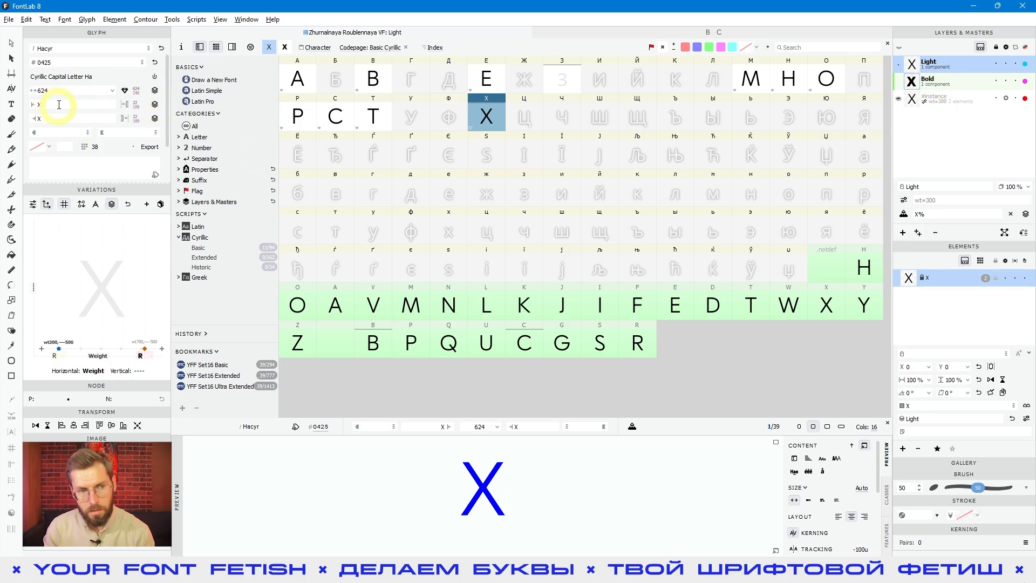
pyautogui.click(929, 82)
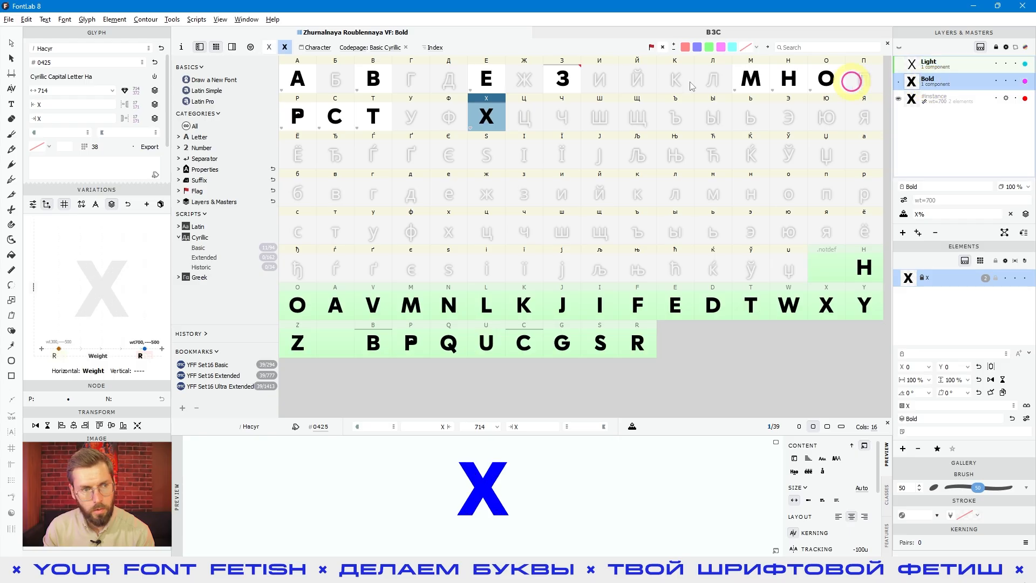
pyautogui.click(48, 119)
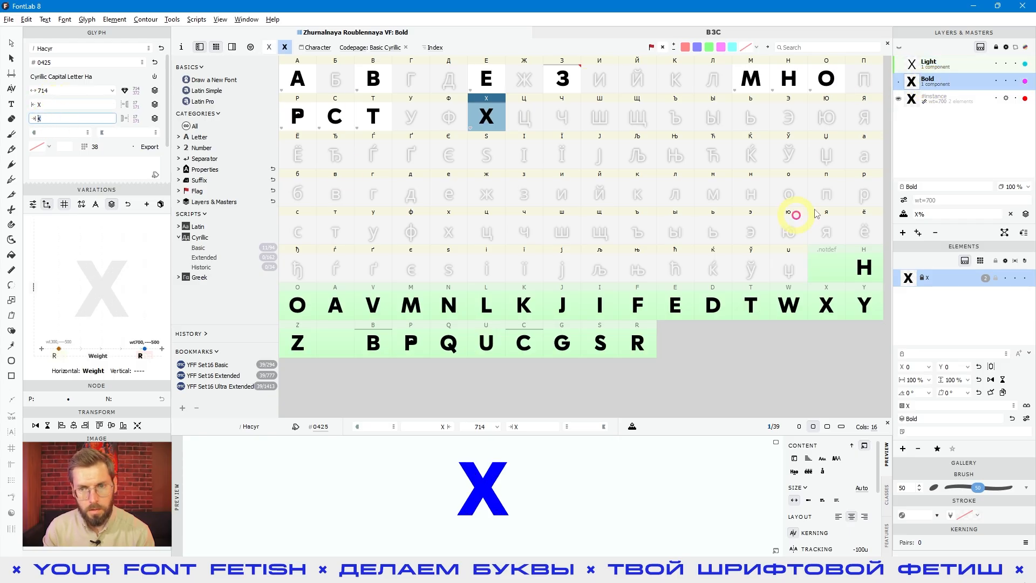
# Step: Link both sidebearings of Cyrillic М to M in the Light master
pyautogui.click(750, 81)
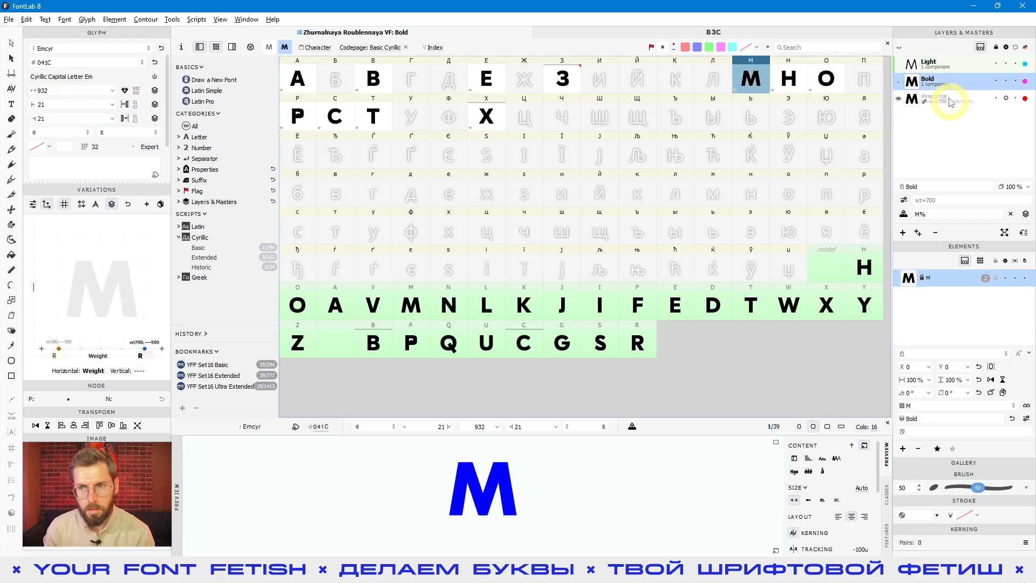
pyautogui.click(939, 69)
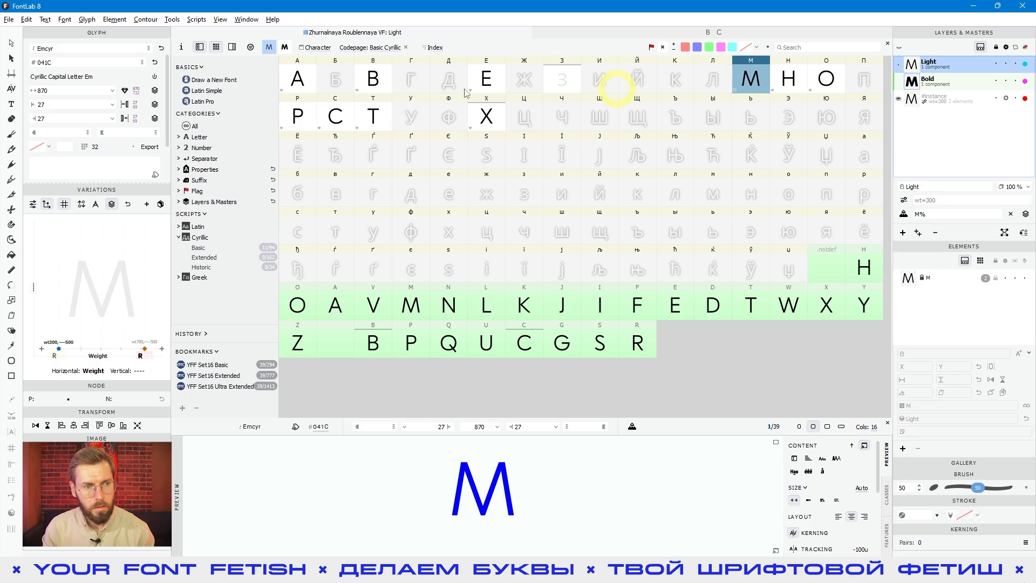
pyautogui.click(97, 103)
pyautogui.write('M')
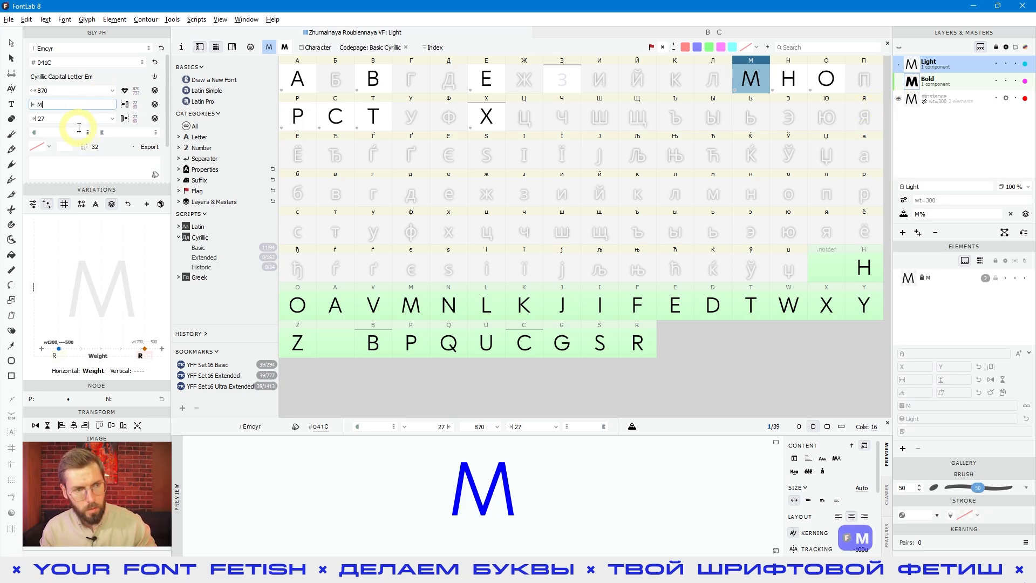
pyautogui.doubleClick(74, 120)
pyautogui.write('M')
pyautogui.click(76, 106)
# Step: Copy the sidebearing expressions of Cyrillic М to all masters and compare them with Latin M in Bold
pyautogui.click(156, 105)
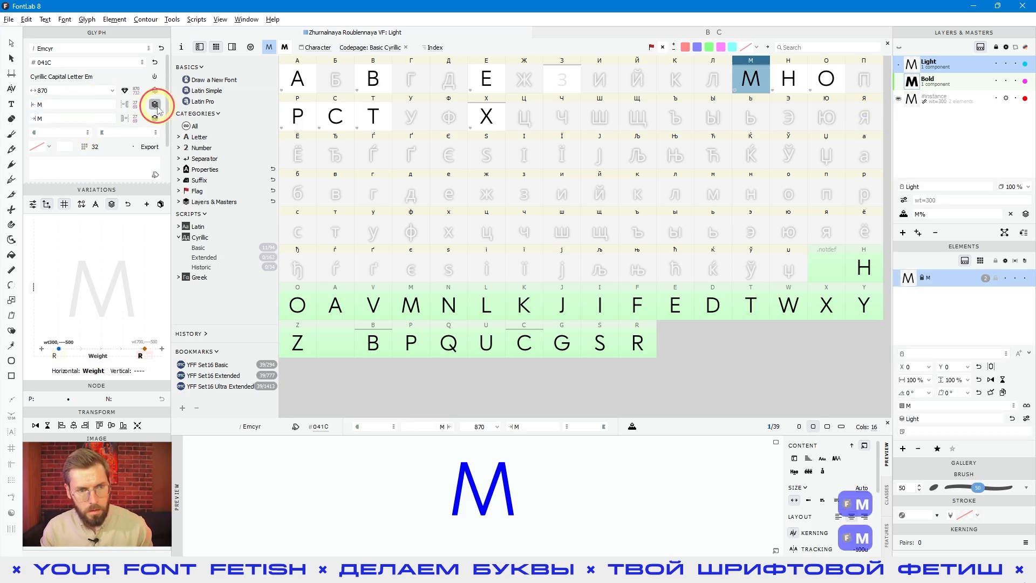
pyautogui.click(155, 119)
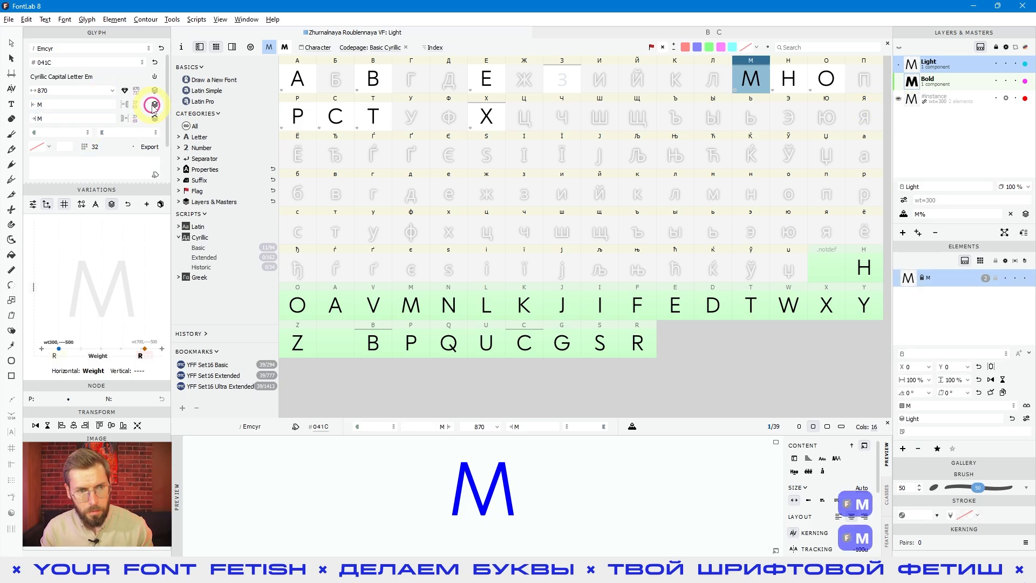
pyautogui.click(931, 85)
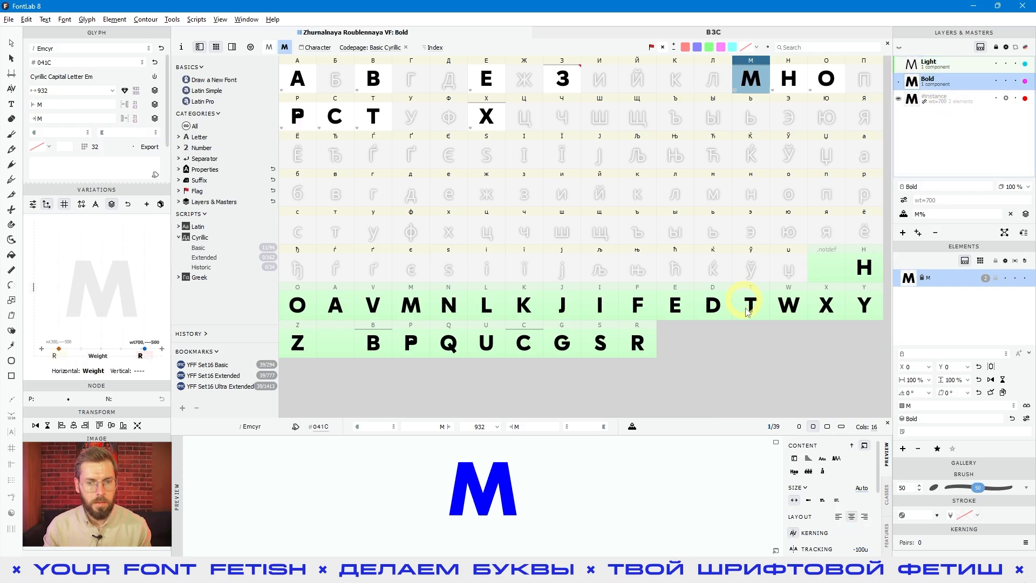
pyautogui.click(410, 300)
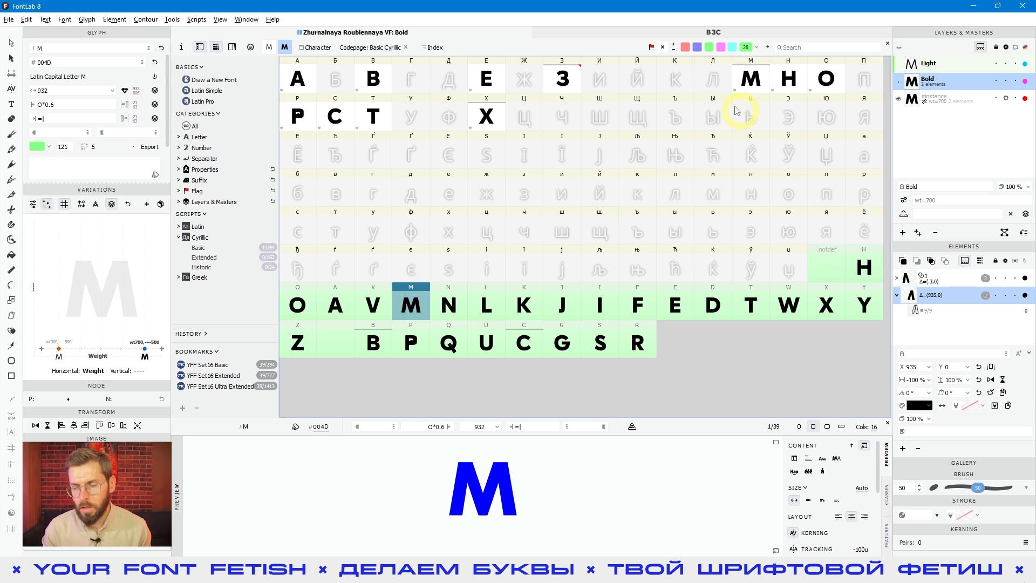
pyautogui.click(750, 63)
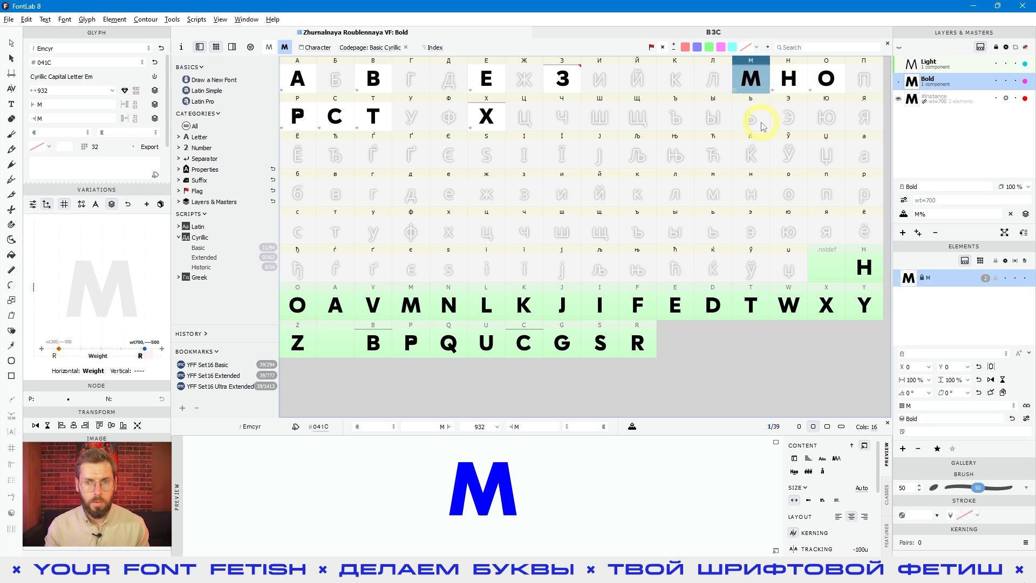
# Step: Select the range of Cyrillic capitals from А to Х and flag its glyphs cyan
pyautogui.click(479, 125)
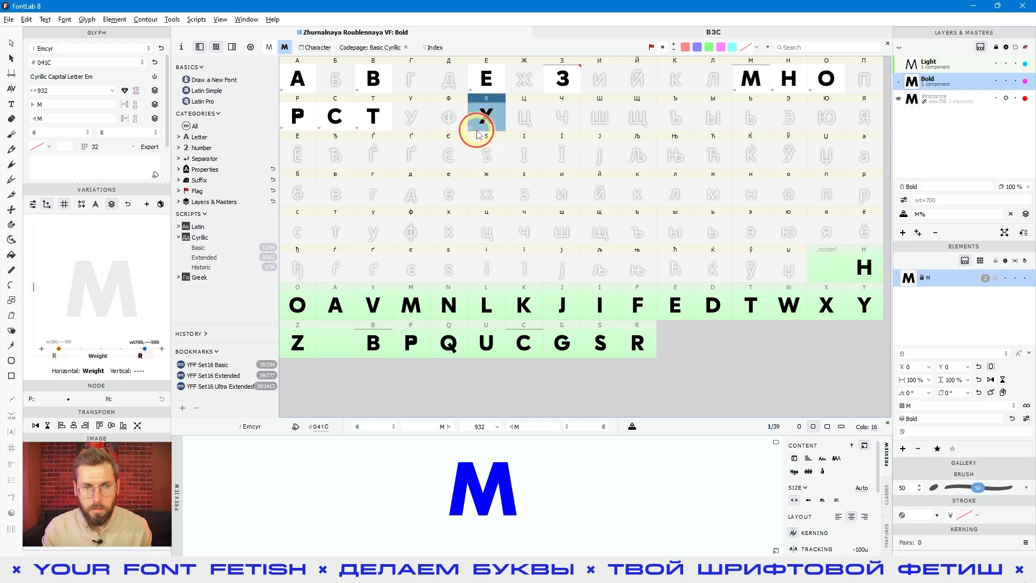
pyautogui.keyDown('shift'); pyautogui.click(311, 85); pyautogui.keyUp('shift')
pyautogui.click(560, 175)
pyautogui.click(488, 114)
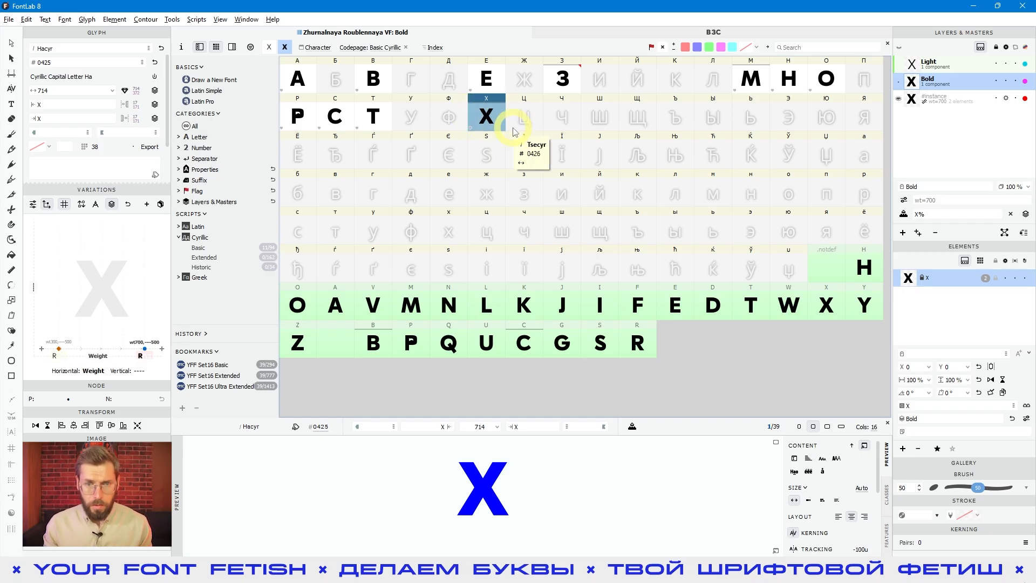
pyautogui.keyDown('shift'); pyautogui.click(306, 84); pyautogui.keyUp('shift')
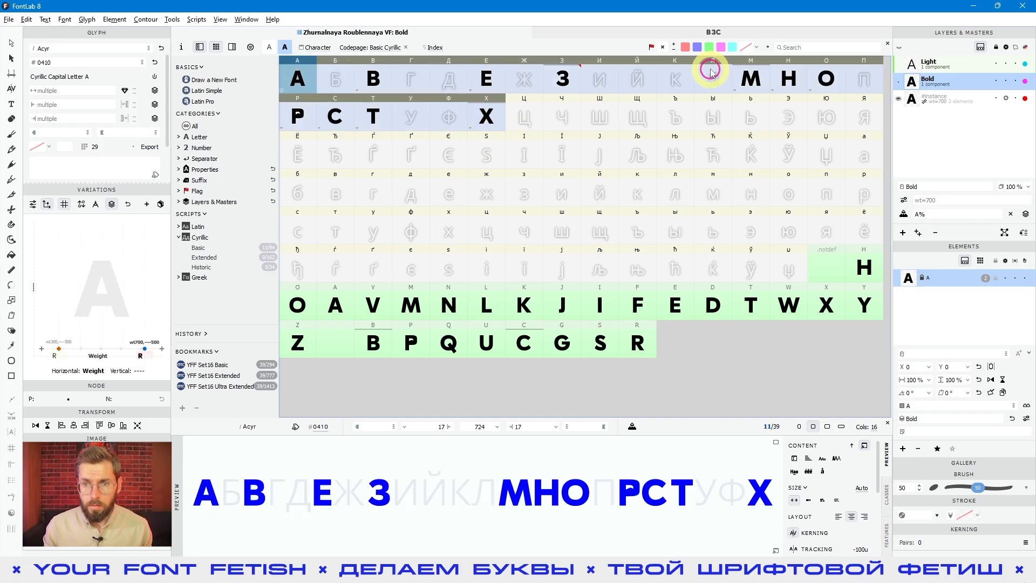
pyautogui.click(732, 47)
pyautogui.click(612, 142)
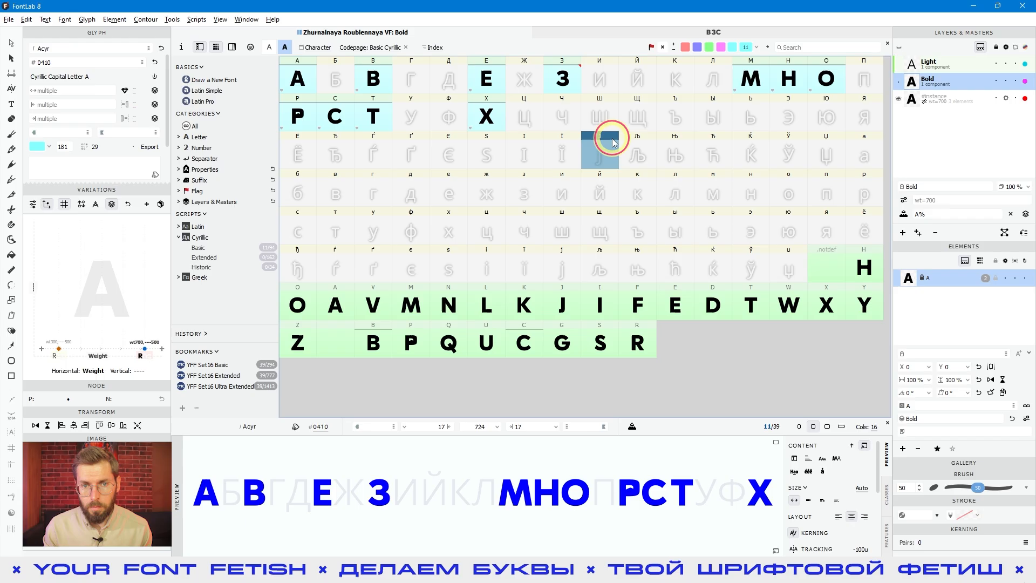
# Step: Try flagging Cyrillic Х green instead of cyan
pyautogui.click(483, 116)
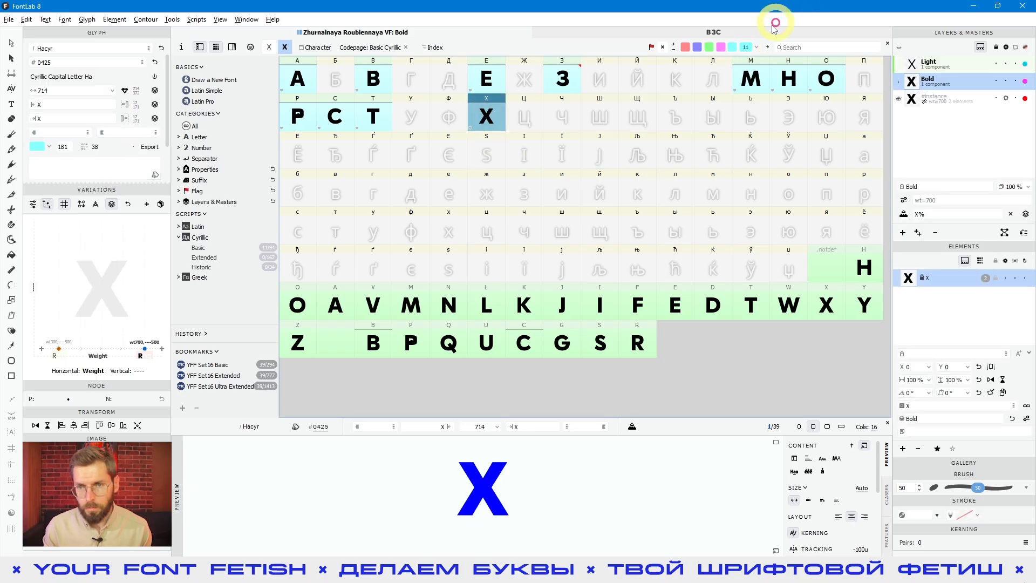
pyautogui.click(756, 48)
pyautogui.click(620, 143)
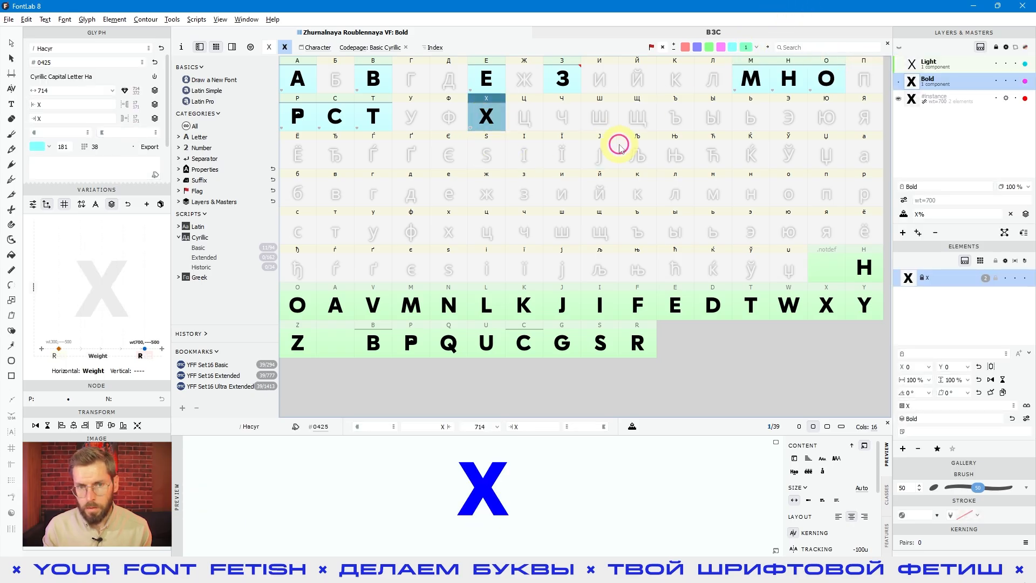
pyautogui.click(482, 126)
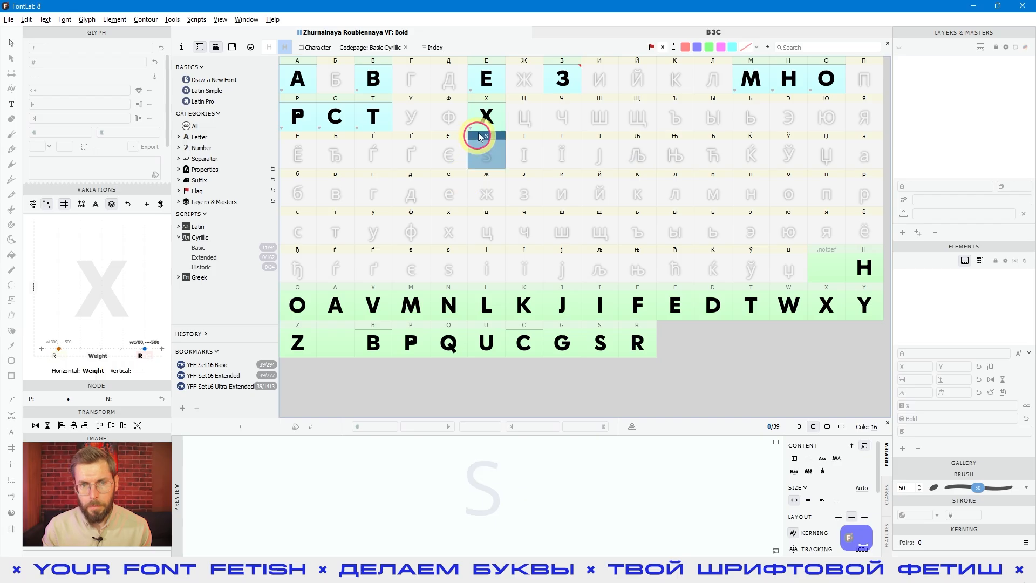
pyautogui.click(702, 126)
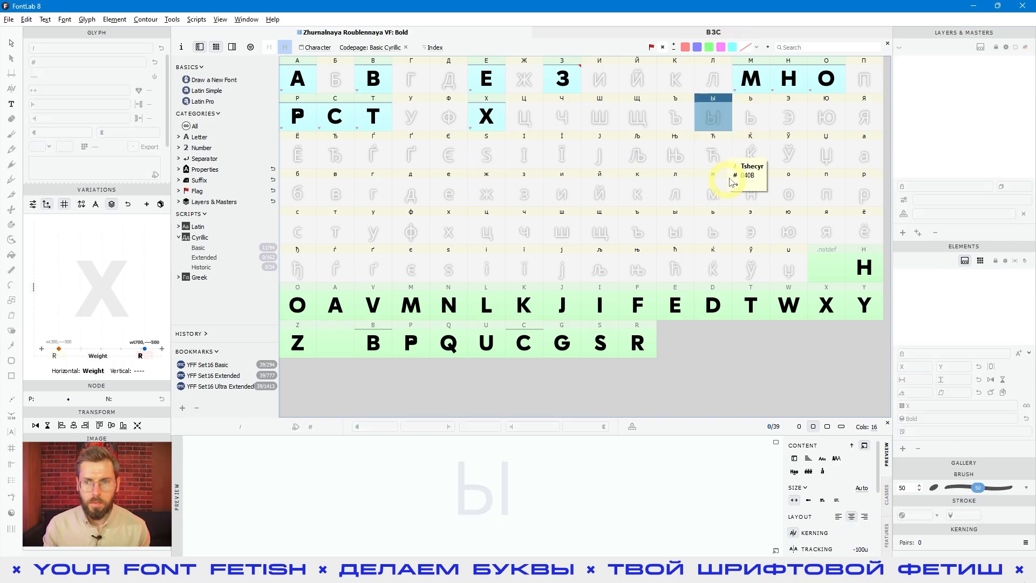
# Step: Flag Cyrillic З red to set it apart from the component-based capitals
pyautogui.click(718, 185)
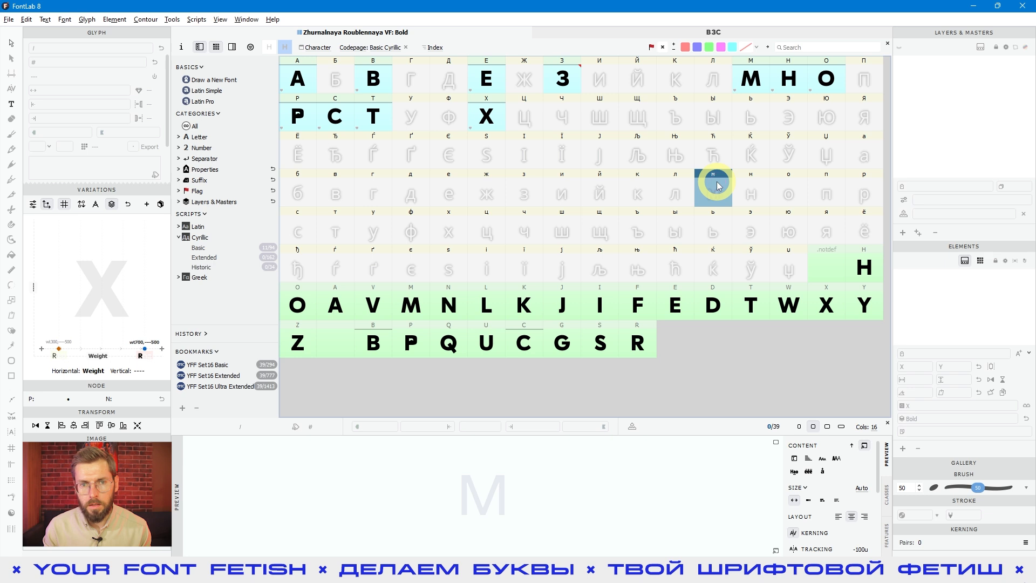
pyautogui.click(561, 80)
pyautogui.click(686, 48)
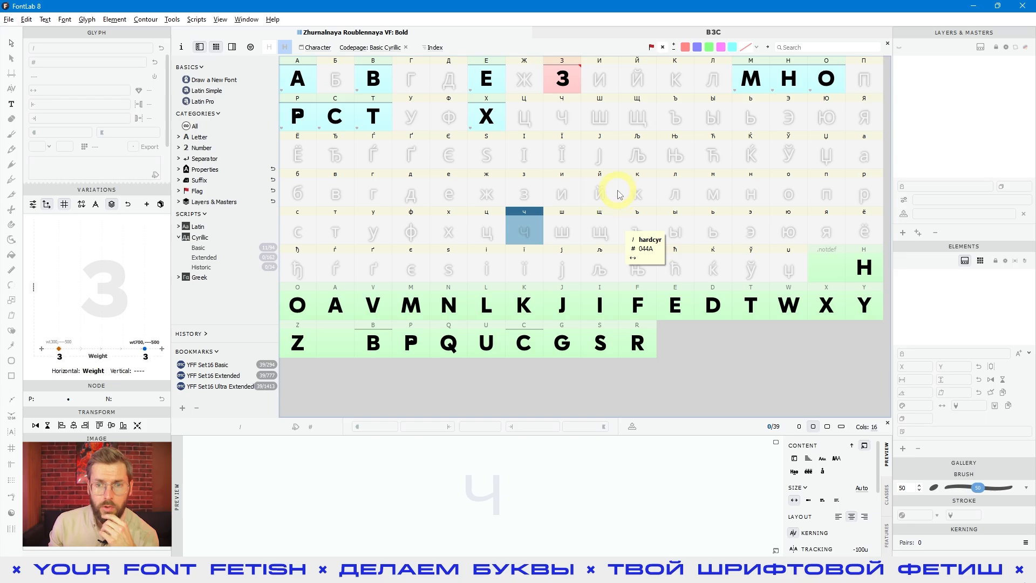
# Step: Create Cyrillic К as a component of Latin K and flag it cyan
pyautogui.click(681, 83)
pyautogui.doubleClick(678, 80)
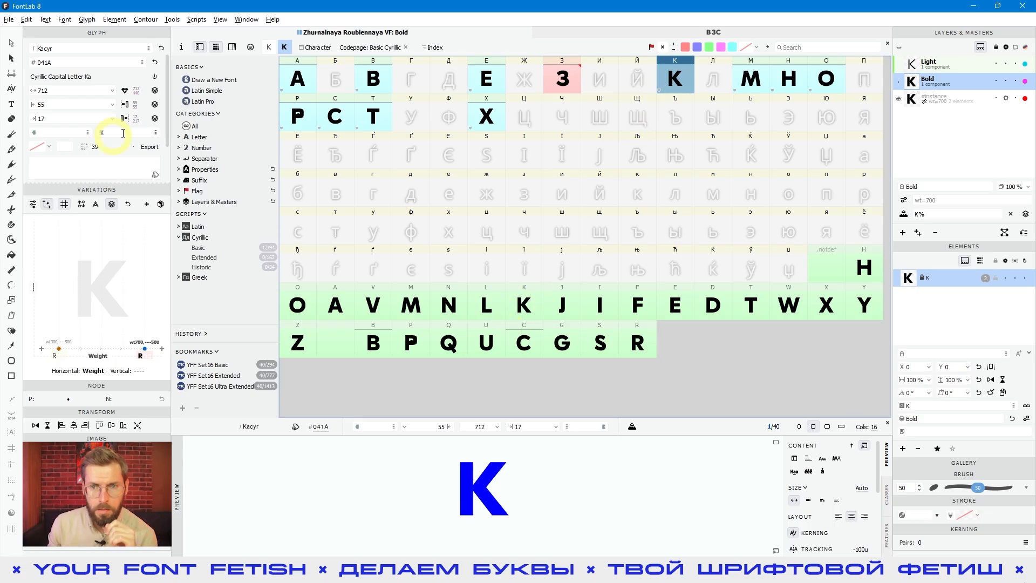
pyautogui.click(733, 48)
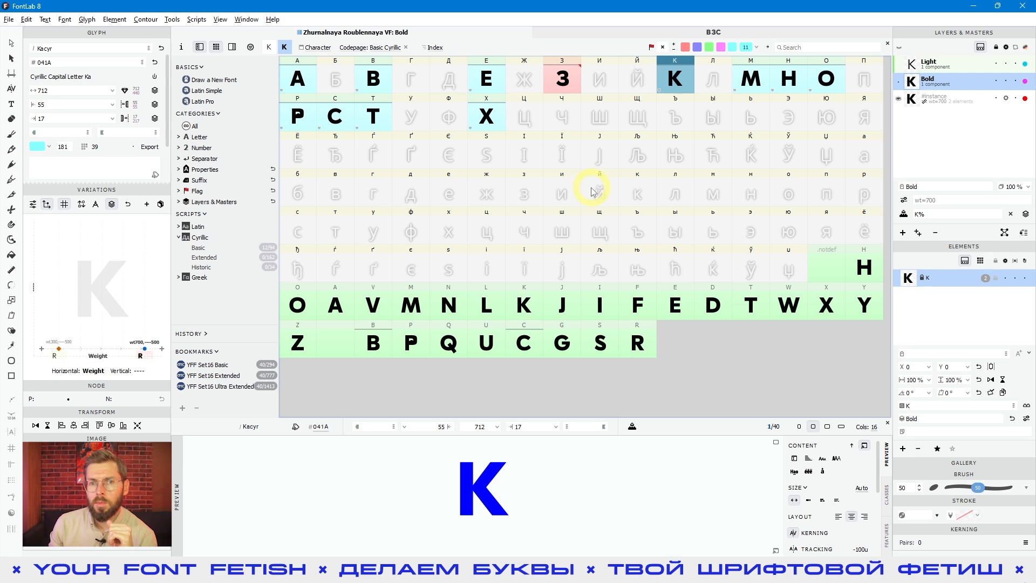
# Step: Create Cyrillic Ж from its two K components, open it, and mirror the left-hand K horizontally
pyautogui.doubleClick(526, 84)
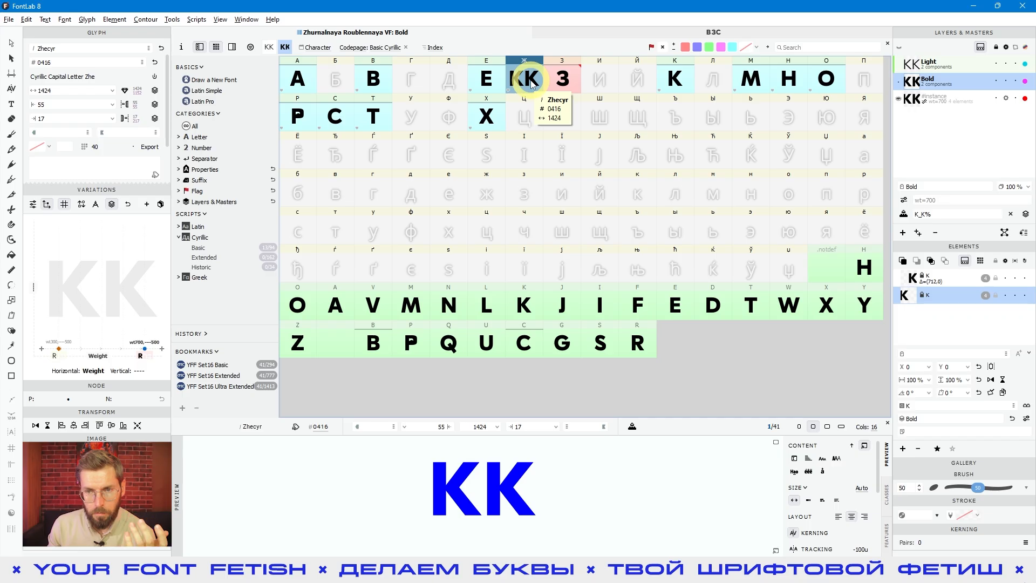
pyautogui.doubleClick(526, 81)
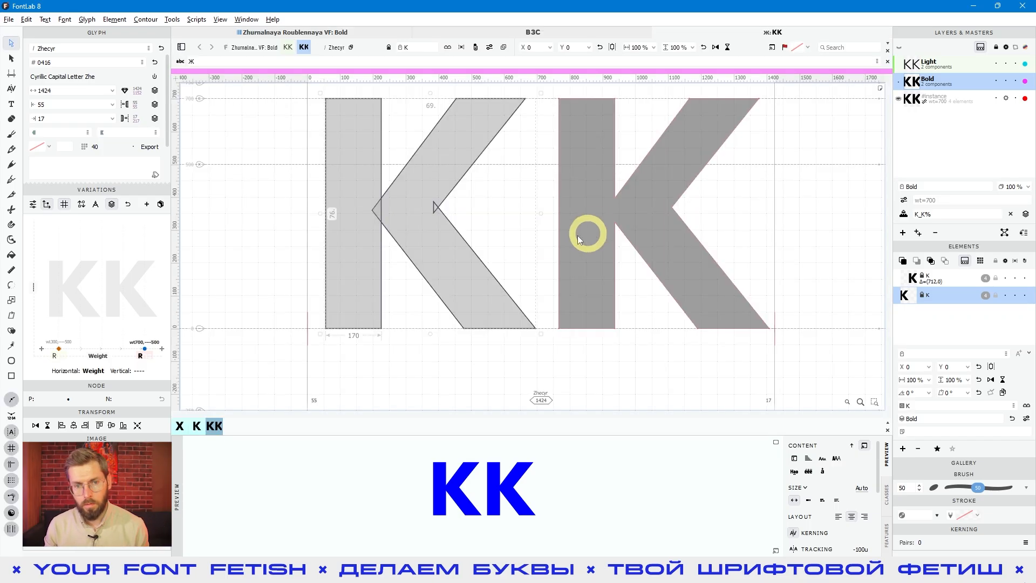
pyautogui.click(434, 176)
pyautogui.click(433, 176)
pyautogui.press('w')
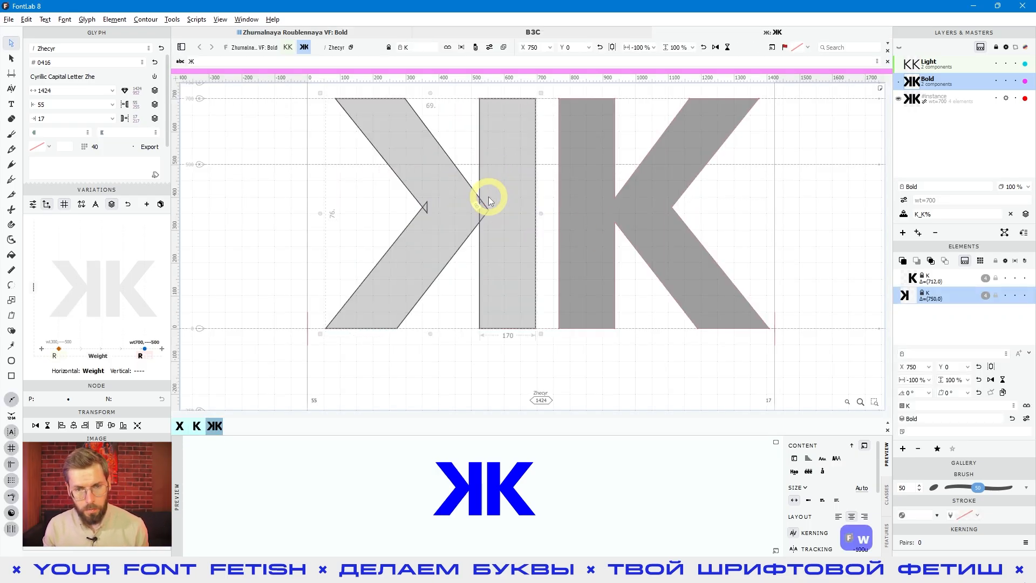
# Step: Shift the mirrored K in Ж rightwards to X 991 so its stem overlaps the other K's stem
pyautogui.scroll(-1, 490, 202)
pyautogui.scroll(3, 550, 227)
pyautogui.hotkey('shift', 'Right')
pyautogui.hotkey('shift', 'Right')
pyautogui.hotkey('shift', 'Right')
pyautogui.hotkey('shift', 'Right')
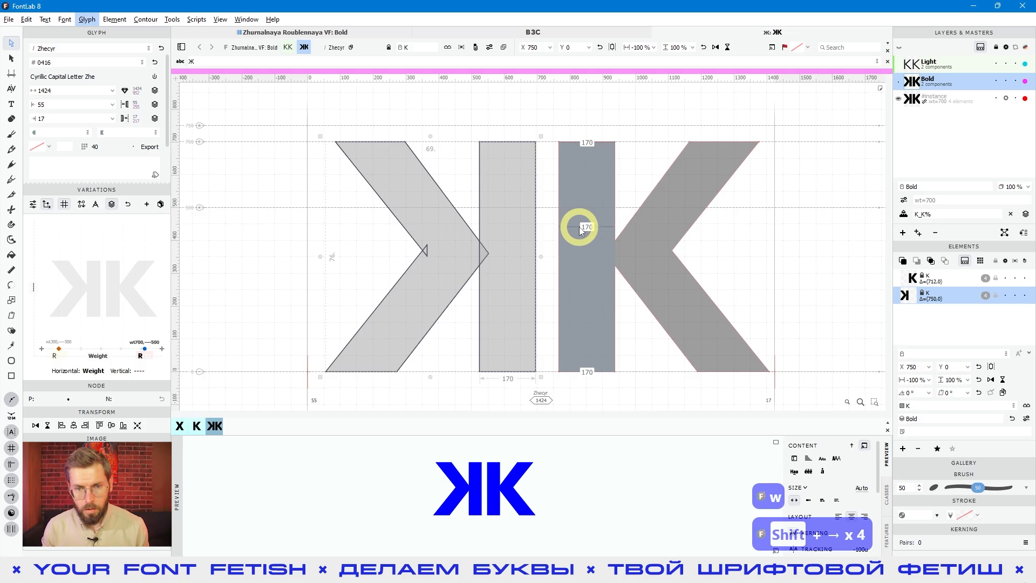
pyautogui.click(533, 181)
pyautogui.hotkey('shift', 'Right')
pyautogui.hotkey('shift', 'Right')
pyautogui.hotkey('shift', 'Right')
pyautogui.hotkey('shift', 'Right')
pyautogui.press('Right')
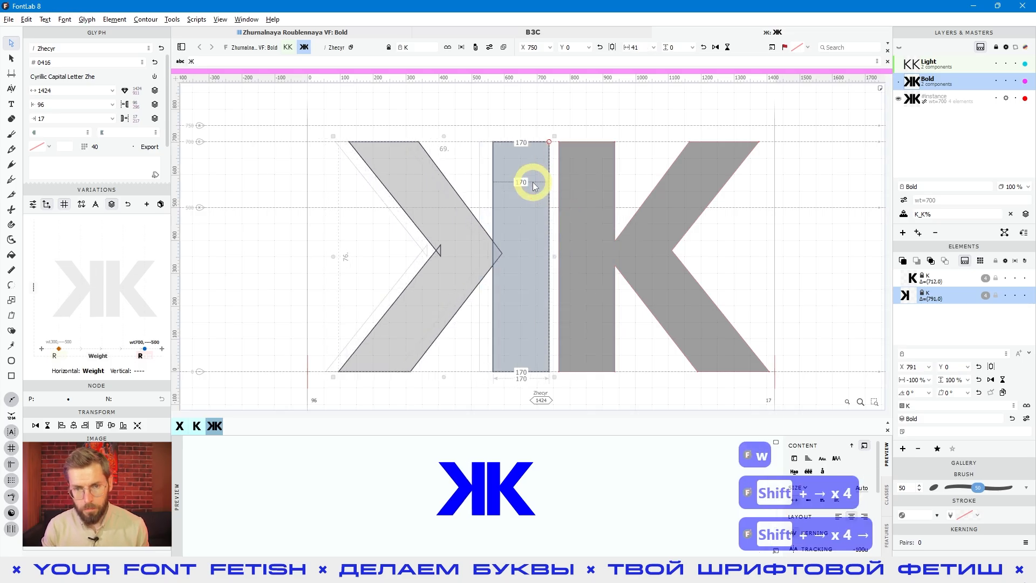
pyautogui.hotkey('ctrl', 'Right')
pyautogui.hotkey('ctrl', 'Right')
pyautogui.scroll(-3, 536, 180)
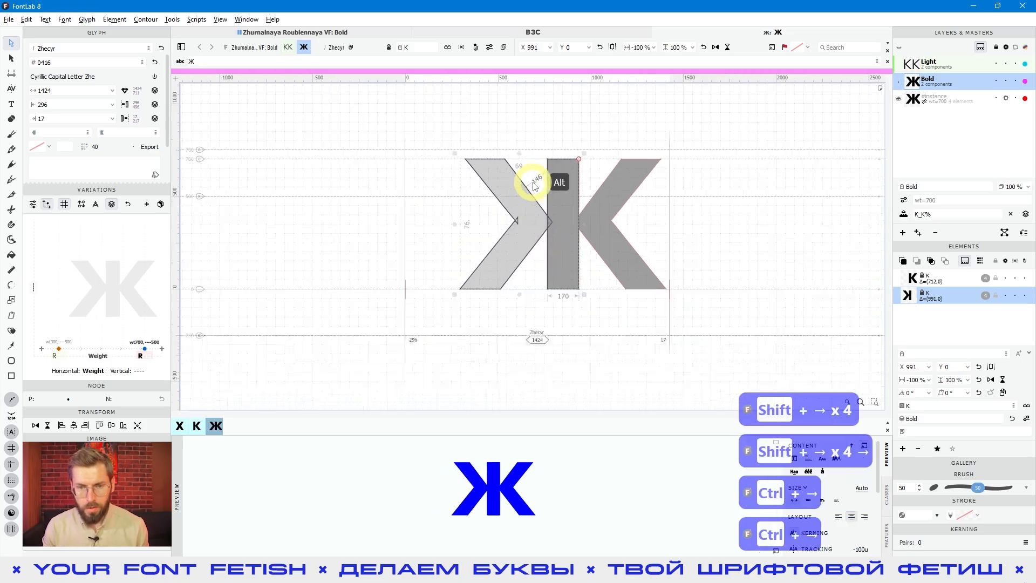
# Step: Fit the sidebearings of the Bold Ж to 53 on both sides
pyautogui.click(698, 248)
pyautogui.press('space')
pyautogui.moveTo(698, 247); pyautogui.dragTo(665, 239)
pyautogui.press(';')
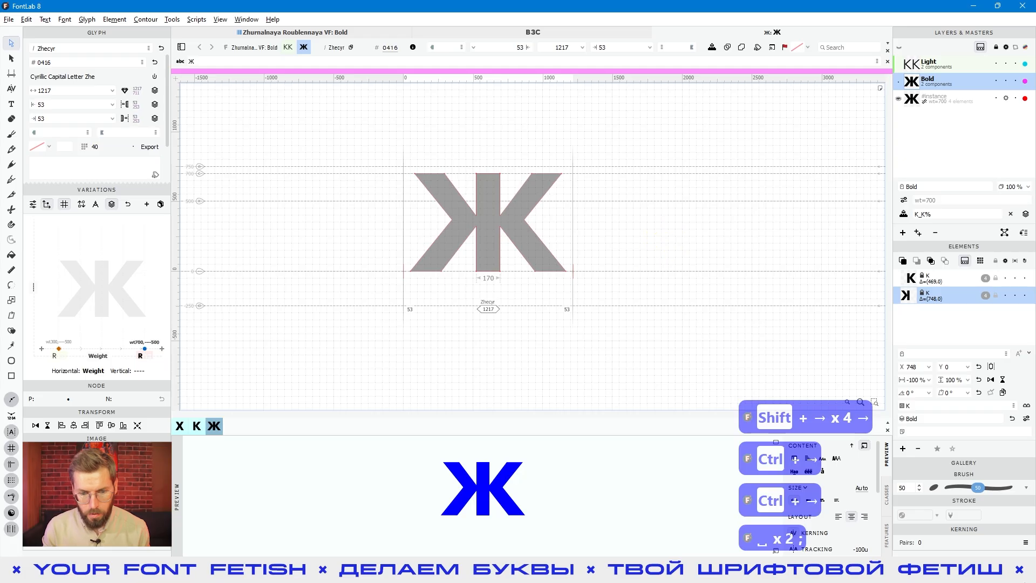
# Step: Switch to the scanned type specimen in FastStone Image Viewer, examine the printed Ж and К, and return to FontLab
pyautogui.click(524, 569)
pyautogui.click(511, 320)
pyautogui.scroll(2, 485, 300)
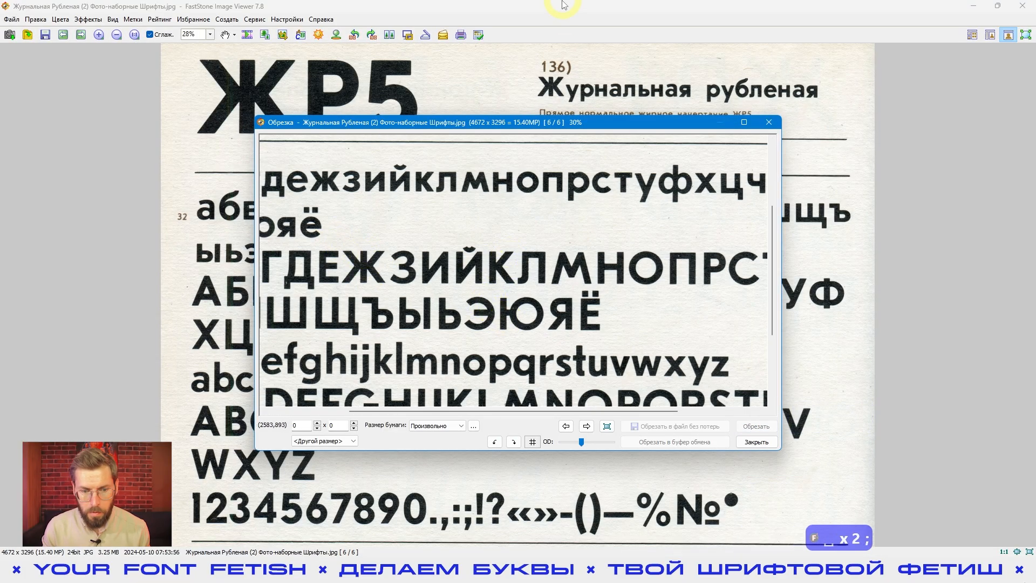
pyautogui.click(490, 570)
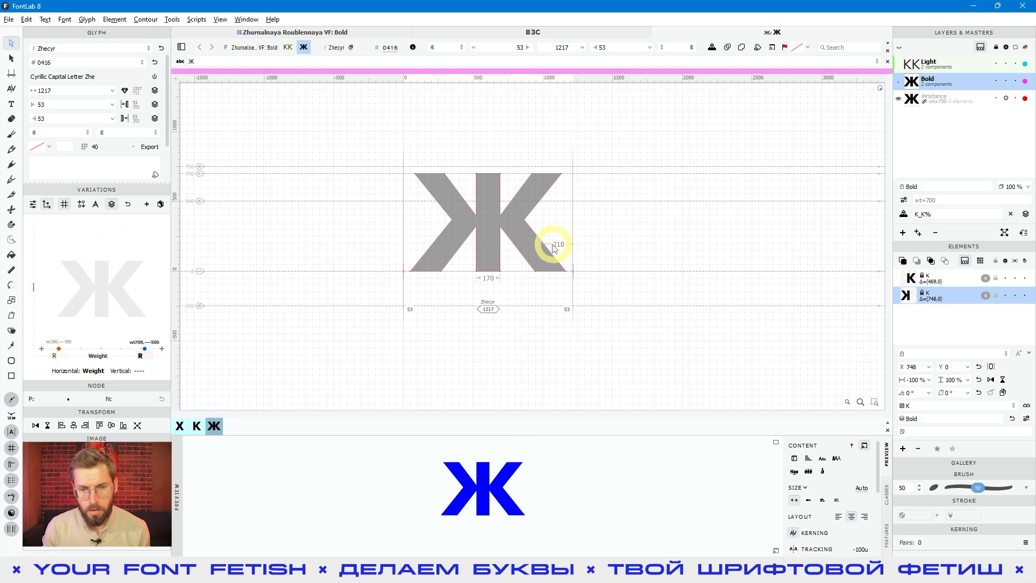
# Step: Place Cyrillic К after Ж in the glyph window's text for comparison
pyautogui.click(214, 61)
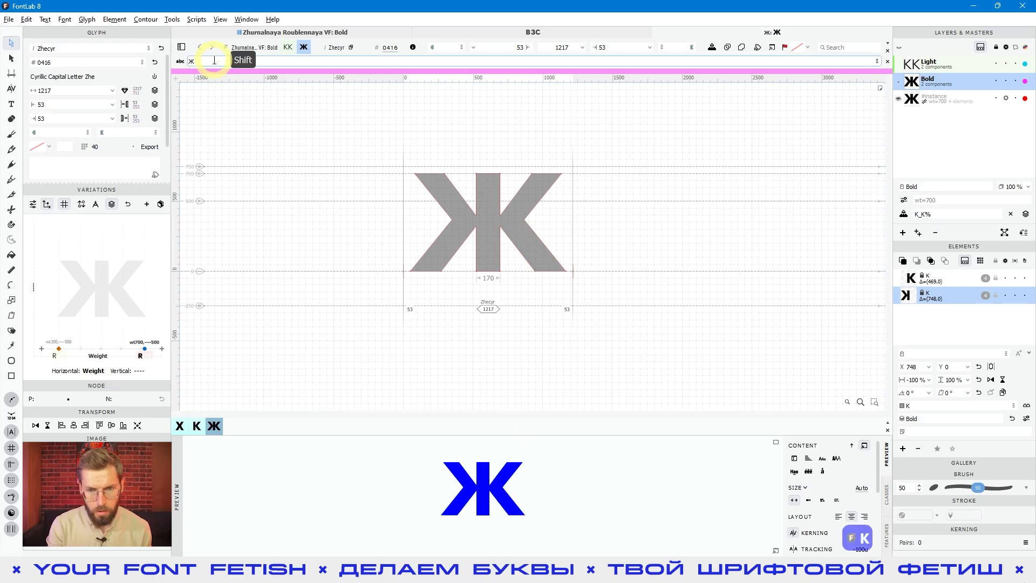
pyautogui.write('К')
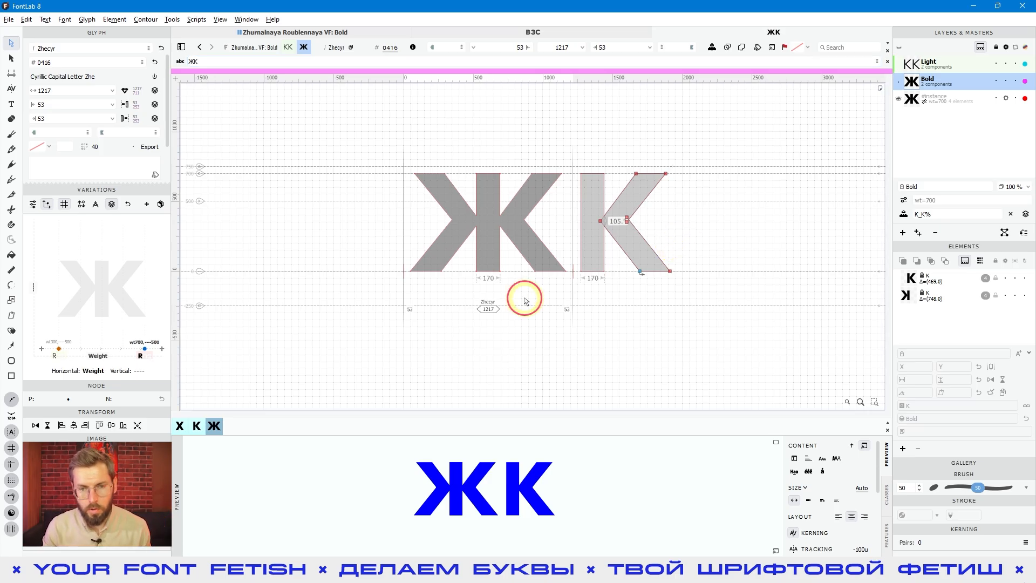
pyautogui.scroll(3, 522, 245)
# Step: Decompose the Ж components into editable contours
pyautogui.click(141, 19)
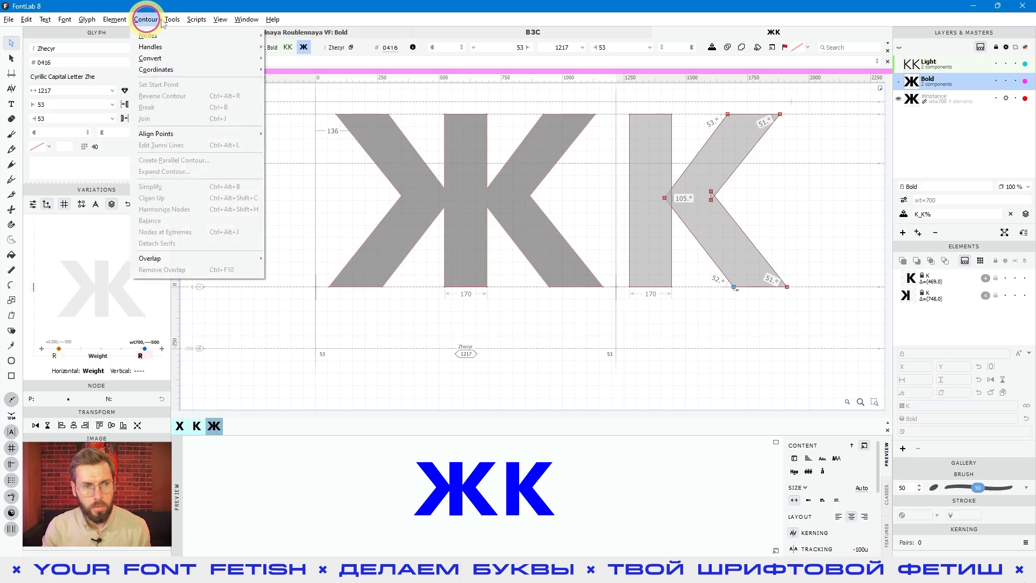
pyautogui.moveTo(172, 19)
pyautogui.click(745, 94)
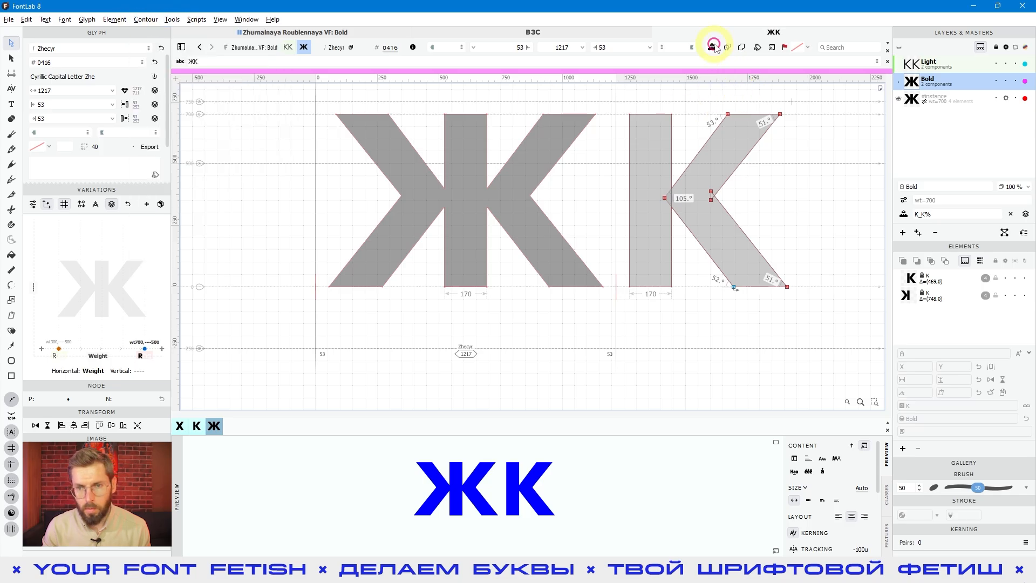
pyautogui.click(726, 47)
# Step: Narrow the Bold Ж by moving the outer end nodes of its right-hand diagonals 40 units inward
pyautogui.moveTo(528, 110); pyautogui.dragTo(602, 138)
pyautogui.moveTo(528, 301); pyautogui.dragTo(609, 269)
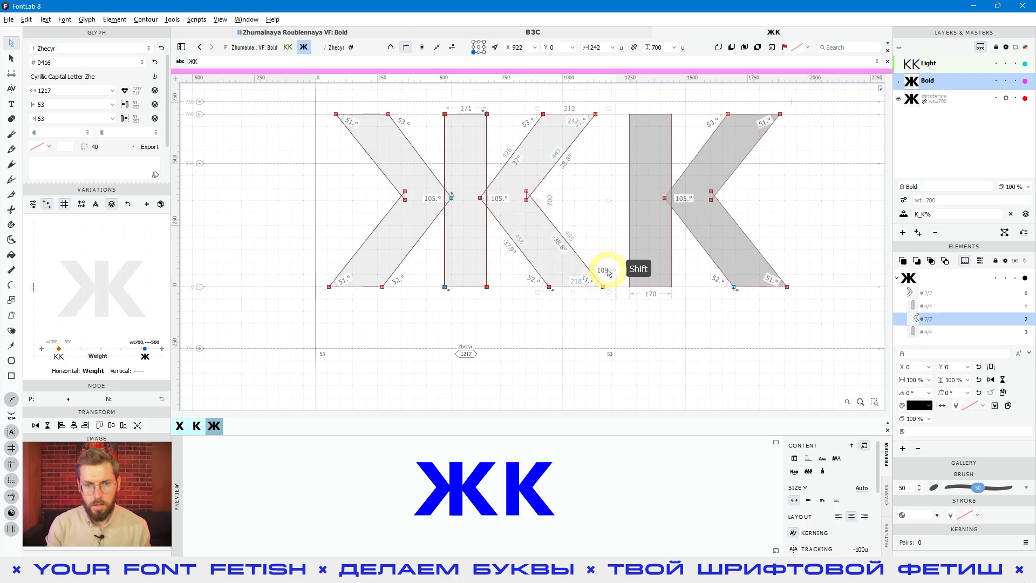
pyautogui.hotkey('shift', 'Left')
pyautogui.hotkey('shift', 'Left')
pyautogui.hotkey('shift', 'Left')
pyautogui.hotkey('shift', 'Left')
# Step: Move the outer end nodes of Ж's left-hand diagonals 40 units inward and preview the filled letter
pyautogui.moveTo(304, 111); pyautogui.dragTo(395, 133)
pyautogui.moveTo(267, 274); pyautogui.dragTo(386, 324)
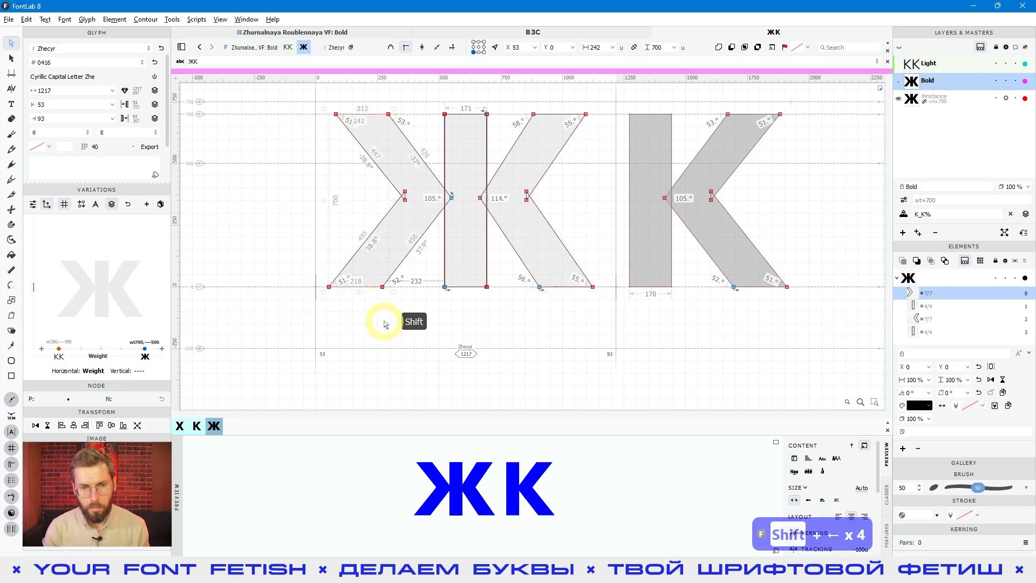
pyautogui.hotkey('shift', 'Right')
pyautogui.hotkey('shift', 'Right')
pyautogui.hotkey('shift', 'Right')
pyautogui.hotkey('shift', 'Right')
pyautogui.press('space')
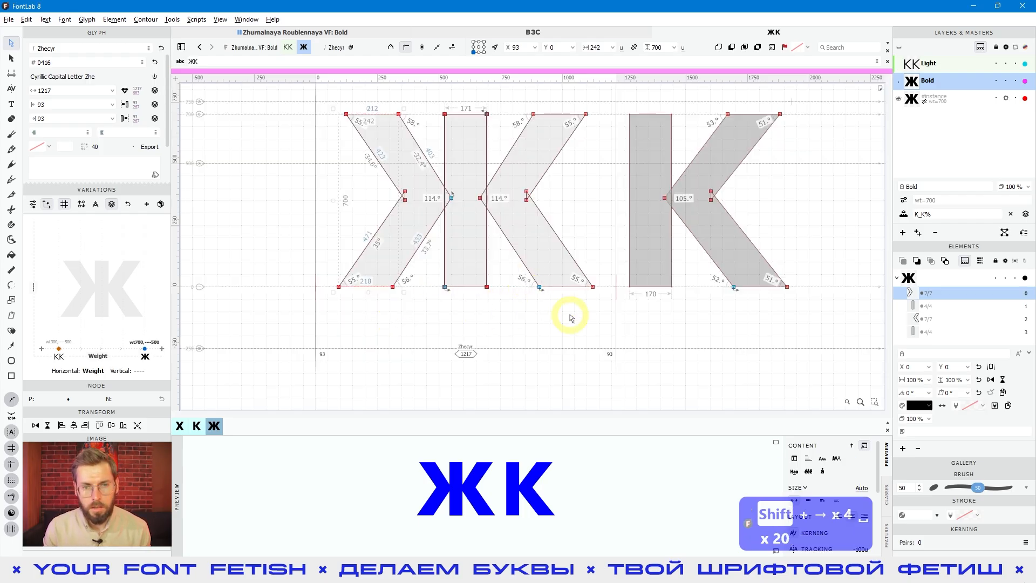
# Step: Check Ж in the Light master, switch back to Bold, and return to the font's glyph overview
pyautogui.click(546, 312)
pyautogui.click(926, 64)
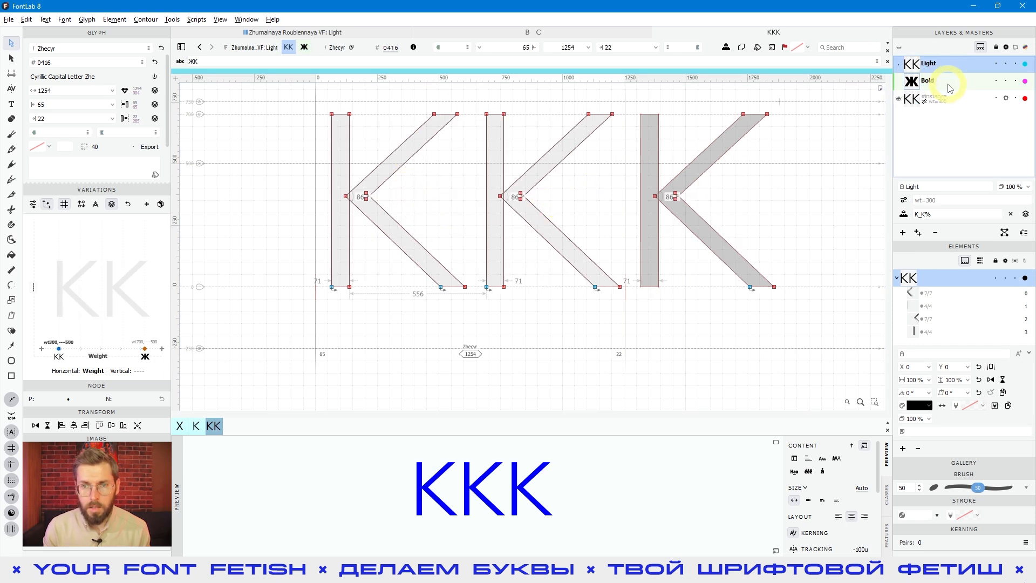
pyautogui.click(917, 80)
pyautogui.click(361, 32)
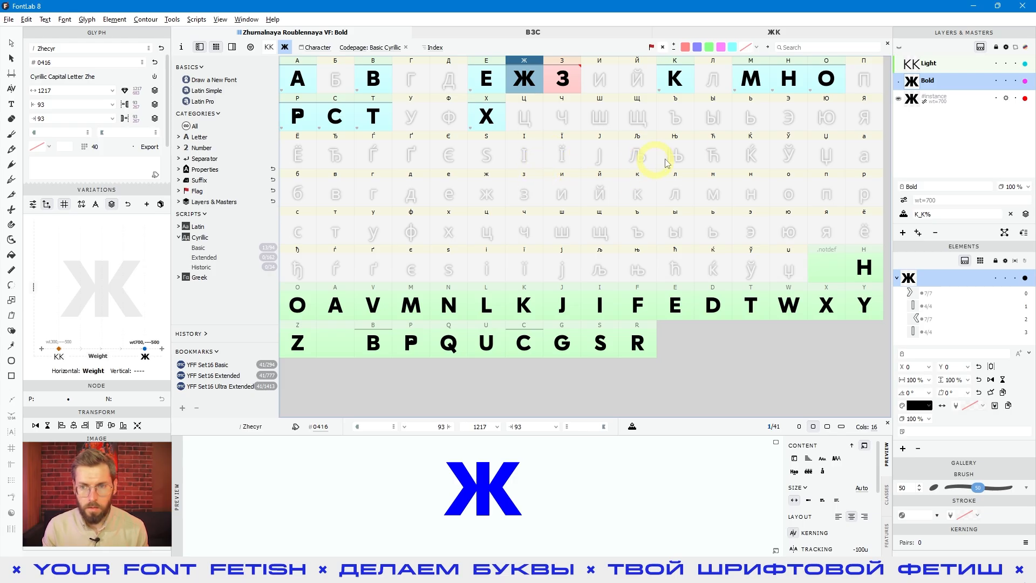
# Step: Create Cyrillic Я with its Latin R component and an empty Cyrillic Ы
pyautogui.click(859, 116)
pyautogui.hotkey('ctrl', 'v')
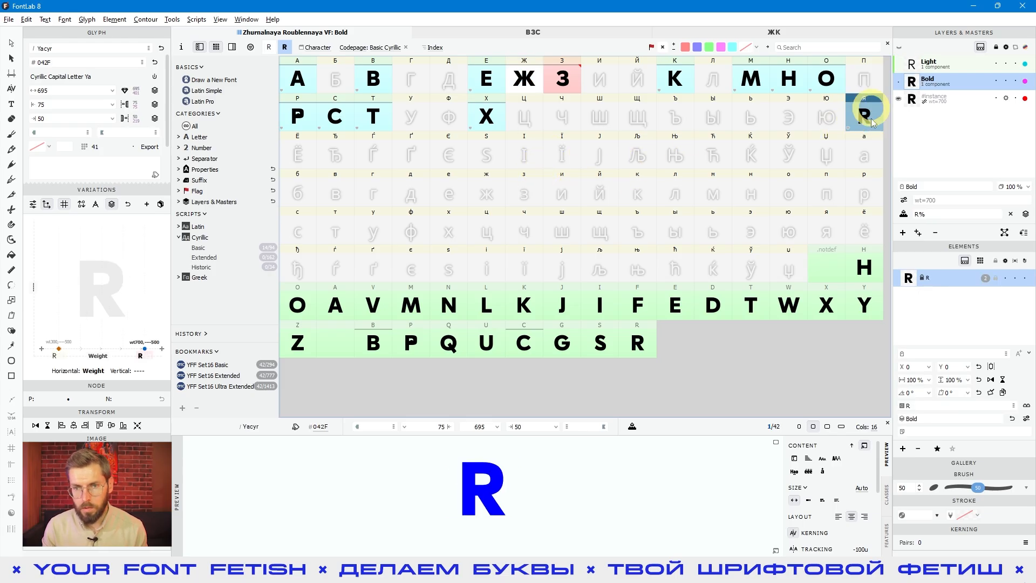
pyautogui.click(718, 114)
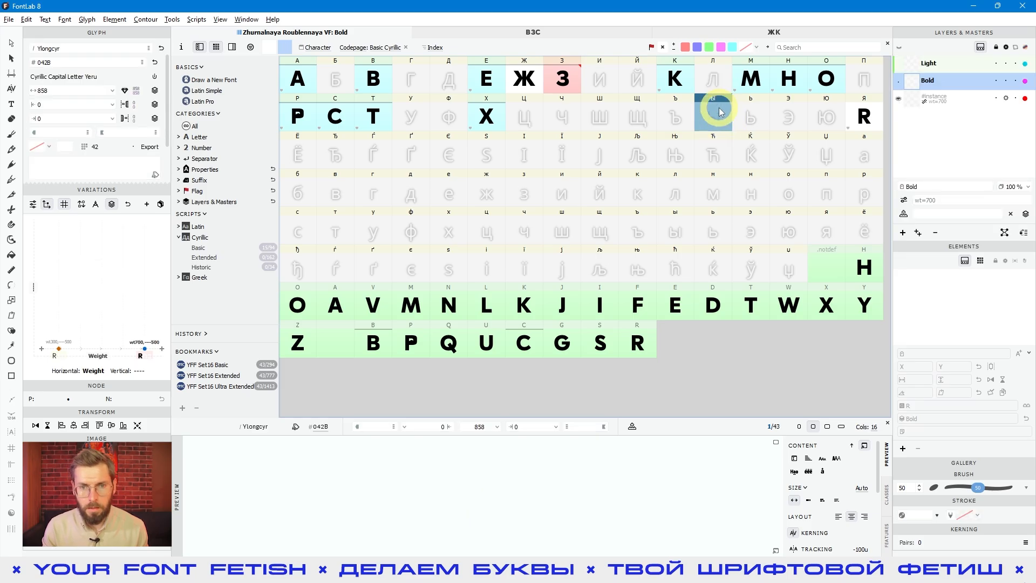
# Step: Examine Ж and the component-based Cyrillic capitals А, С, Т, В, Е and Х in the glyph overview
pyautogui.click(725, 179)
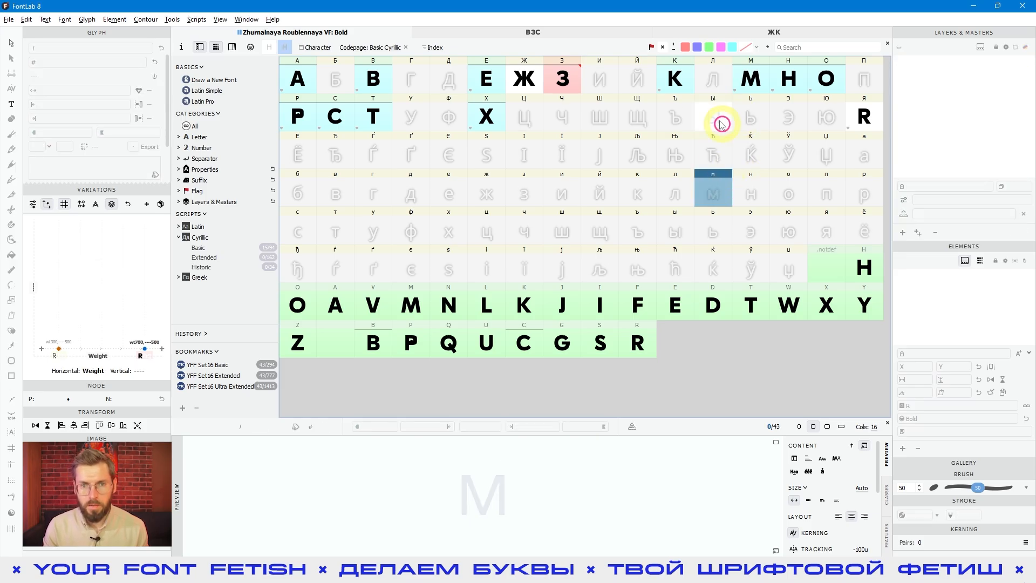
pyautogui.click(532, 80)
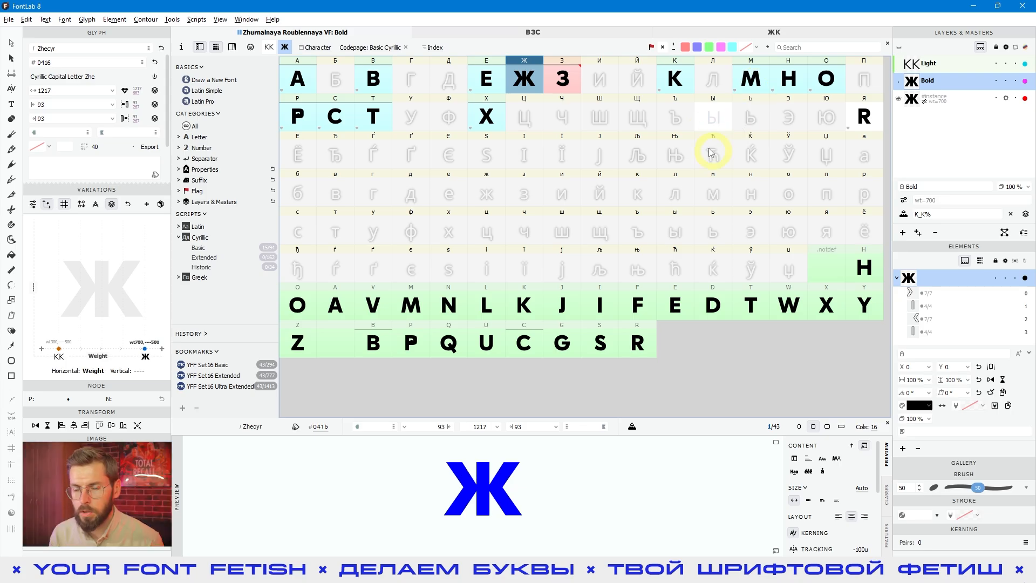
pyautogui.click(463, 147)
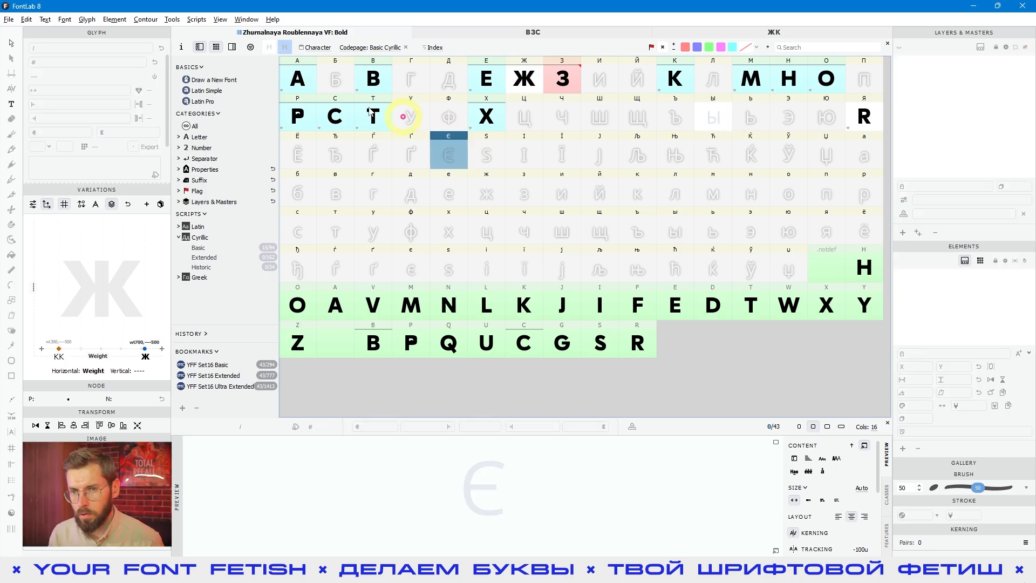
pyautogui.click(301, 81)
pyautogui.click(335, 114)
pyautogui.click(372, 108)
pyautogui.click(373, 81)
pyautogui.click(493, 82)
pyautogui.click(488, 113)
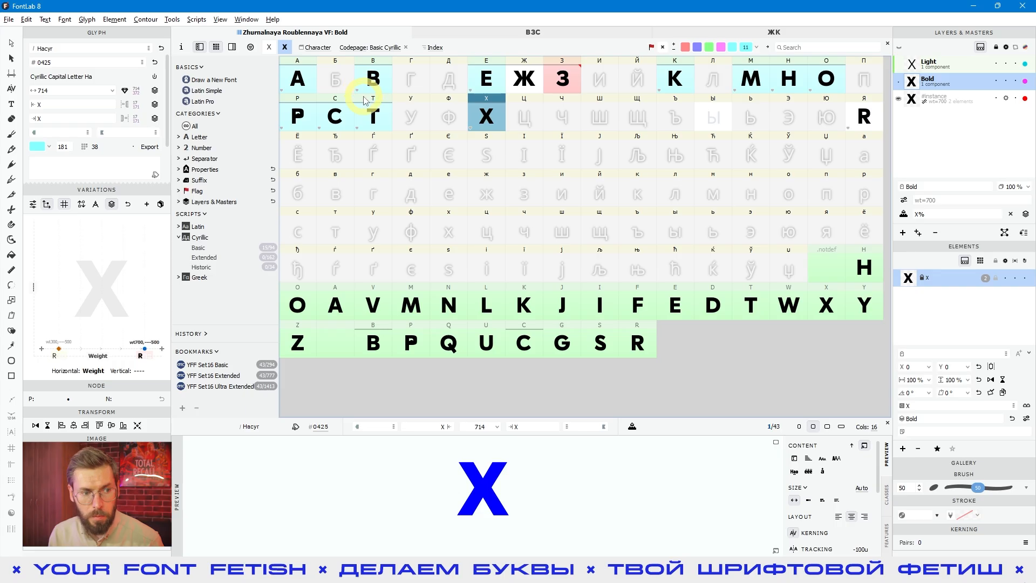
# Step: Turn off automatic adding of components to new glyphs in the Operations preferences and apply the change
pyautogui.click(26, 19)
pyautogui.click(59, 335)
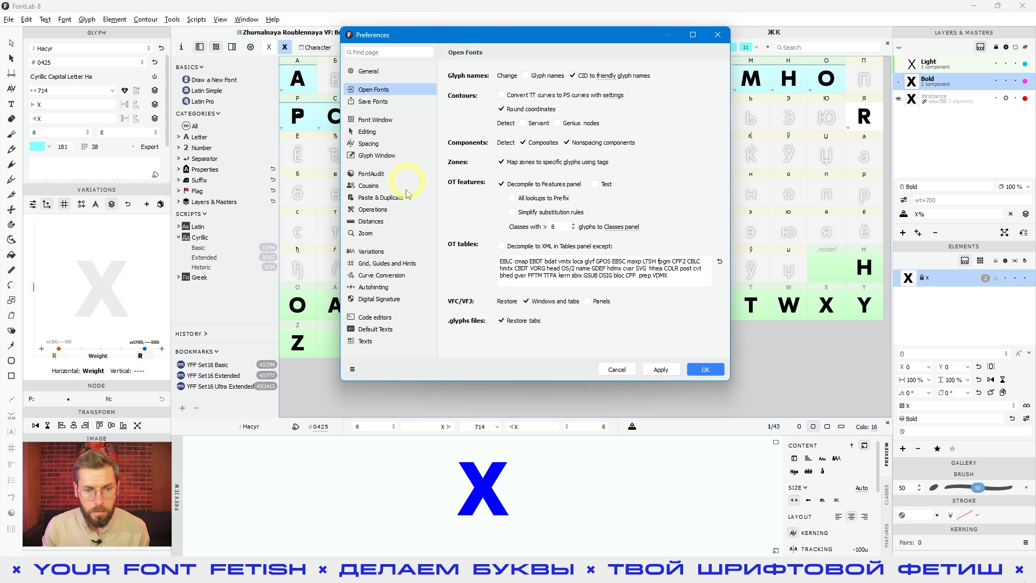
pyautogui.click(370, 214)
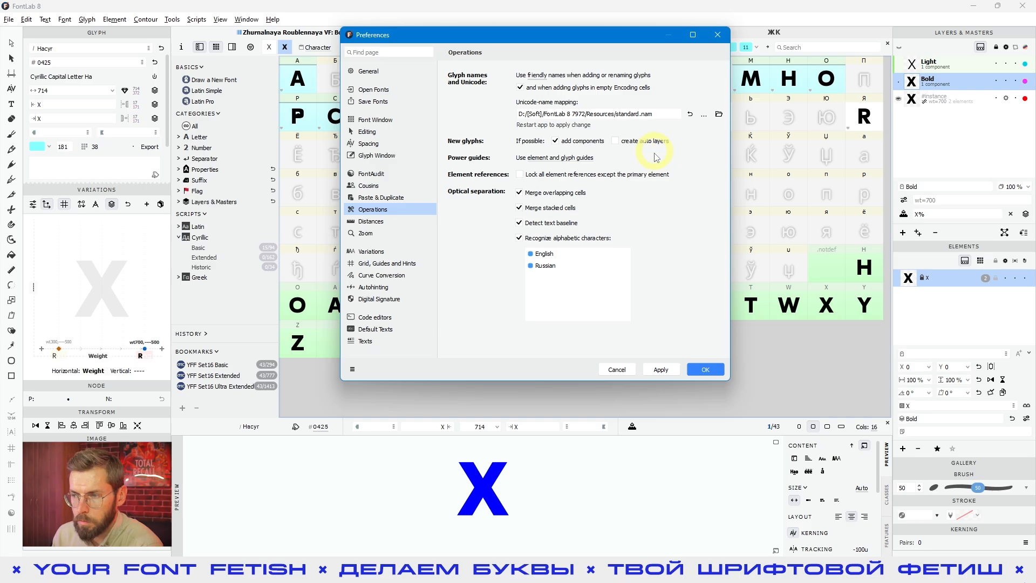
pyautogui.click(555, 141)
pyautogui.click(660, 370)
pyautogui.click(705, 371)
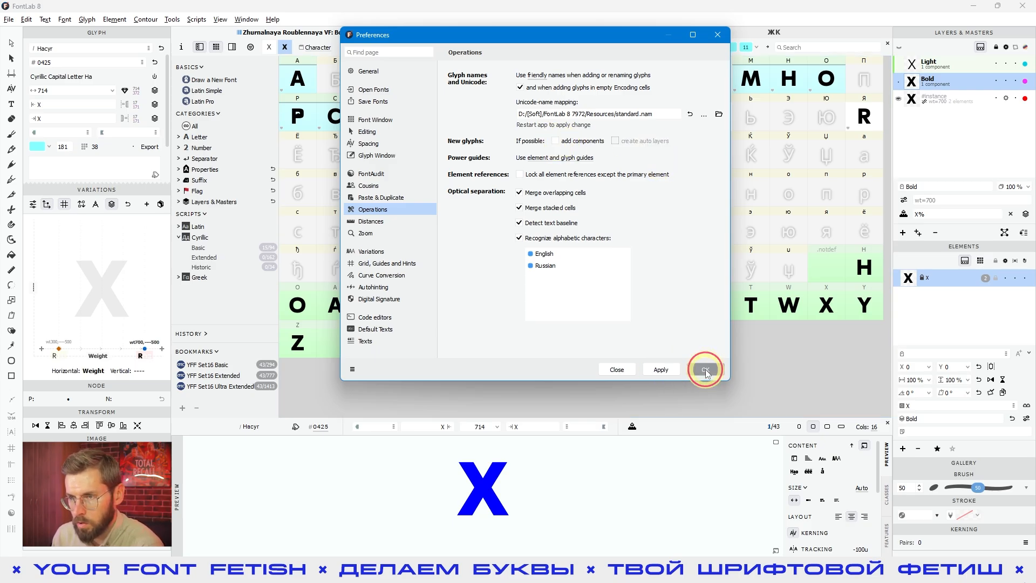
# Step: Delete the component-based Cyrillic А and recreate it as an empty glyph
pyautogui.click(297, 81)
pyautogui.press('Delete')
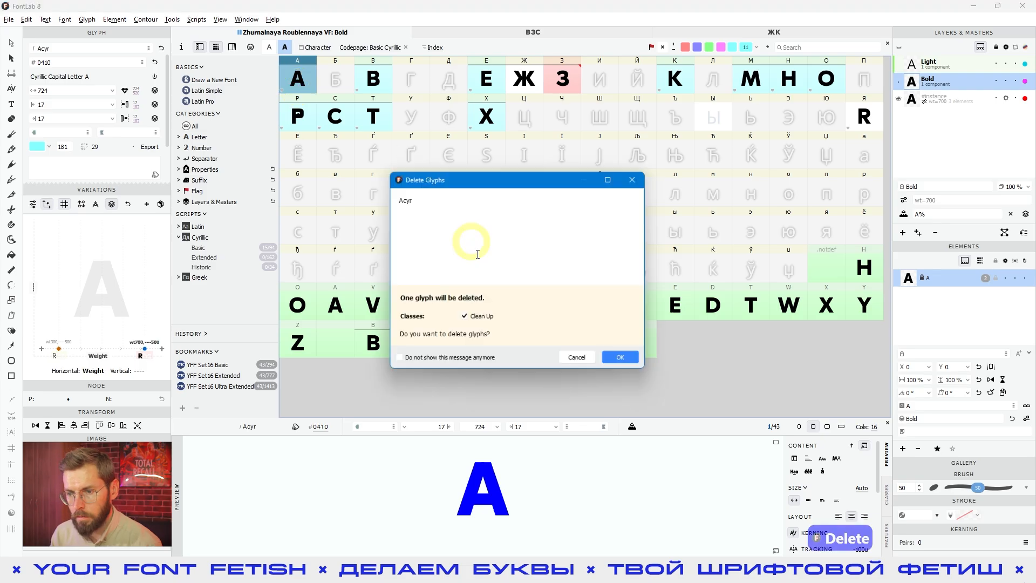
pyautogui.click(620, 355)
pyautogui.doubleClick(303, 84)
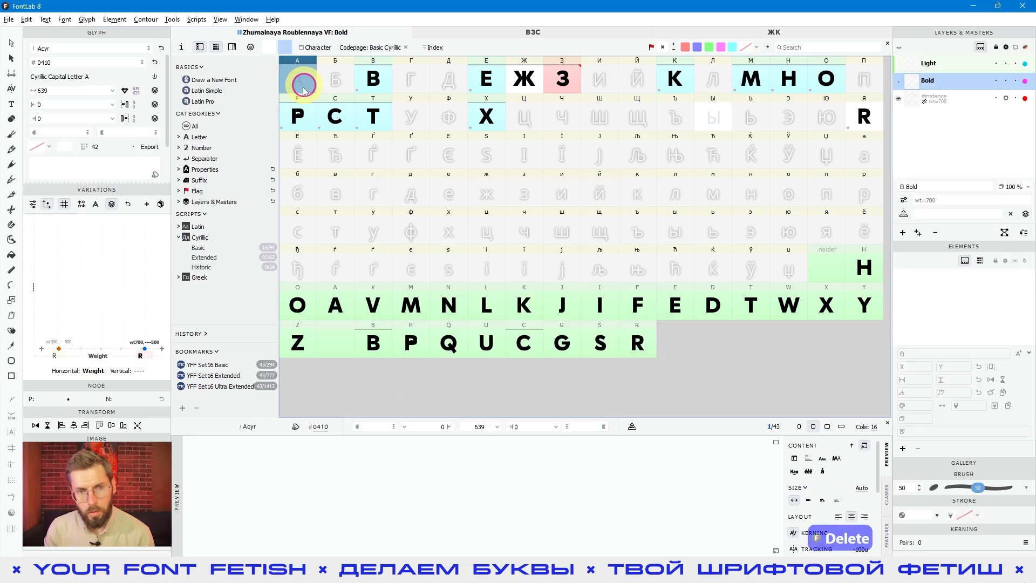
pyautogui.click(372, 116)
pyautogui.click(300, 87)
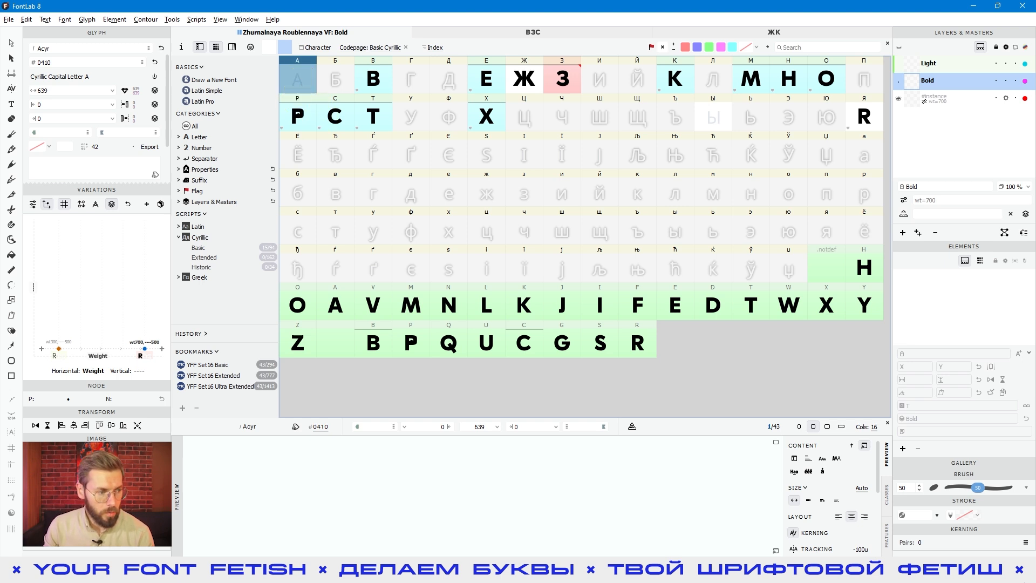
# Step: Open the empty Cyrillic А glyph for editing in the Bold master
pyautogui.doubleClick(290, 86)
pyautogui.scroll(1, 518, 199)
pyautogui.scroll(-3, 543, 208)
pyautogui.press('space')
pyautogui.moveTo(616, 228); pyautogui.dragTo(573, 245)
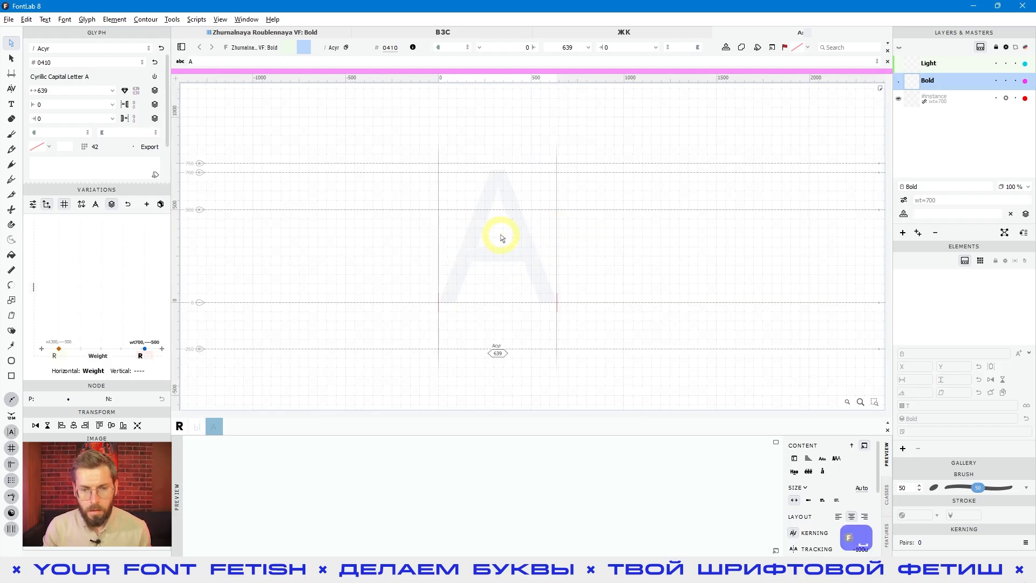
pyautogui.rightClick(503, 238)
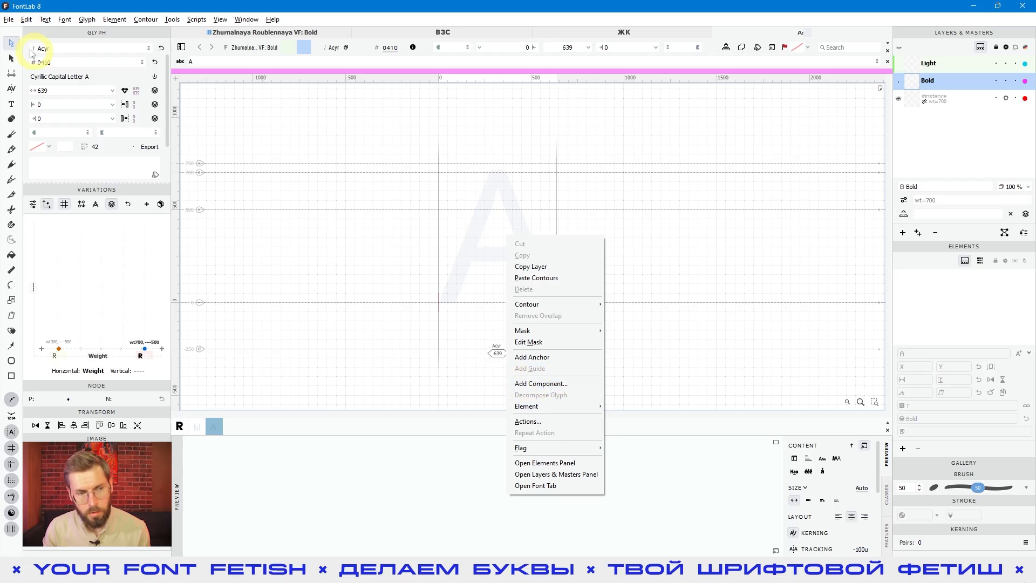
pyautogui.click(12, 57)
pyautogui.click(12, 45)
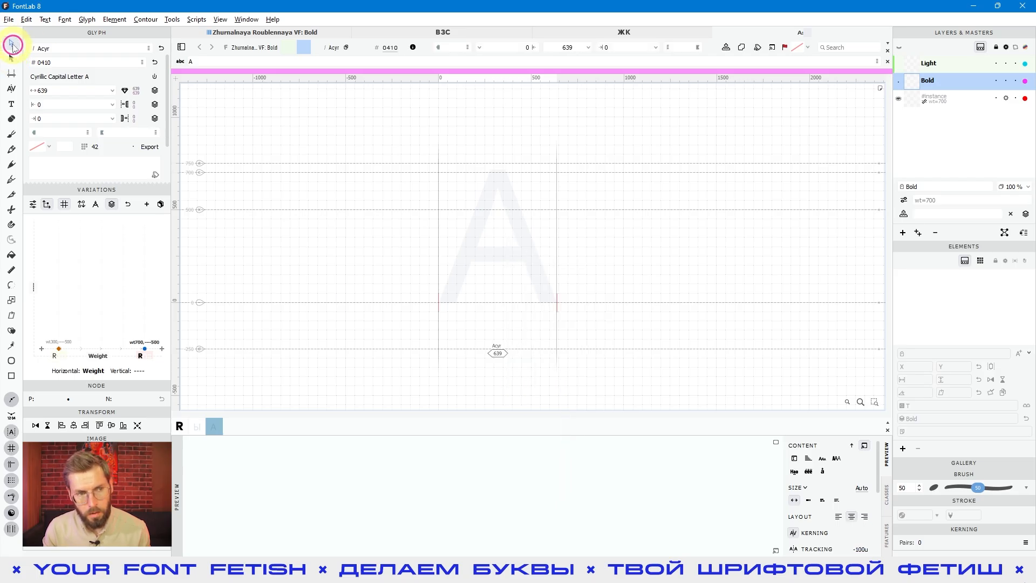
# Step: Add Latin A as a component of Cyrillic А in the Bold master only, with All masters off, and check Light
pyautogui.rightClick(473, 248)
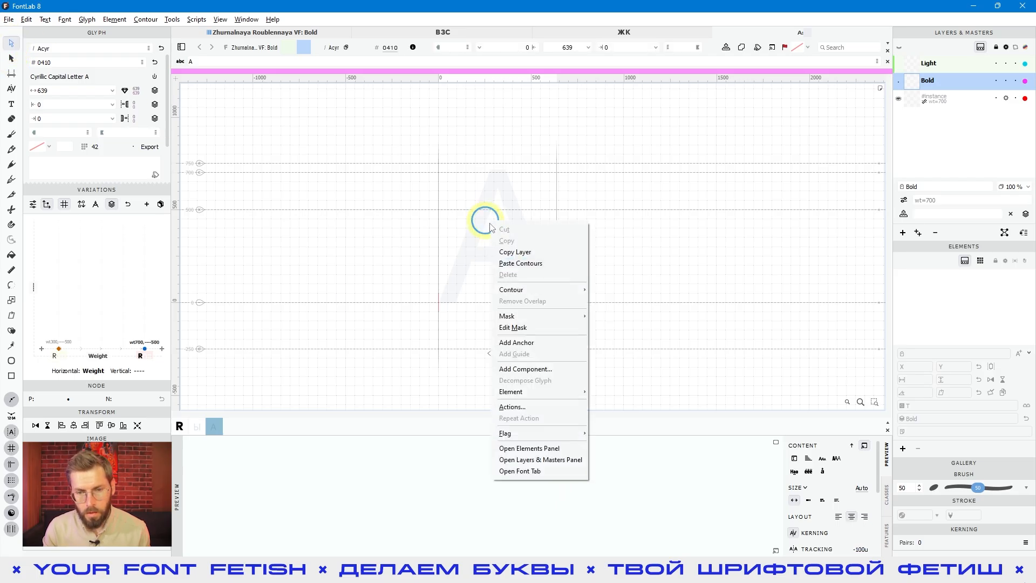
pyautogui.click(528, 371)
pyautogui.moveTo(475, 221); pyautogui.dragTo(470, 202)
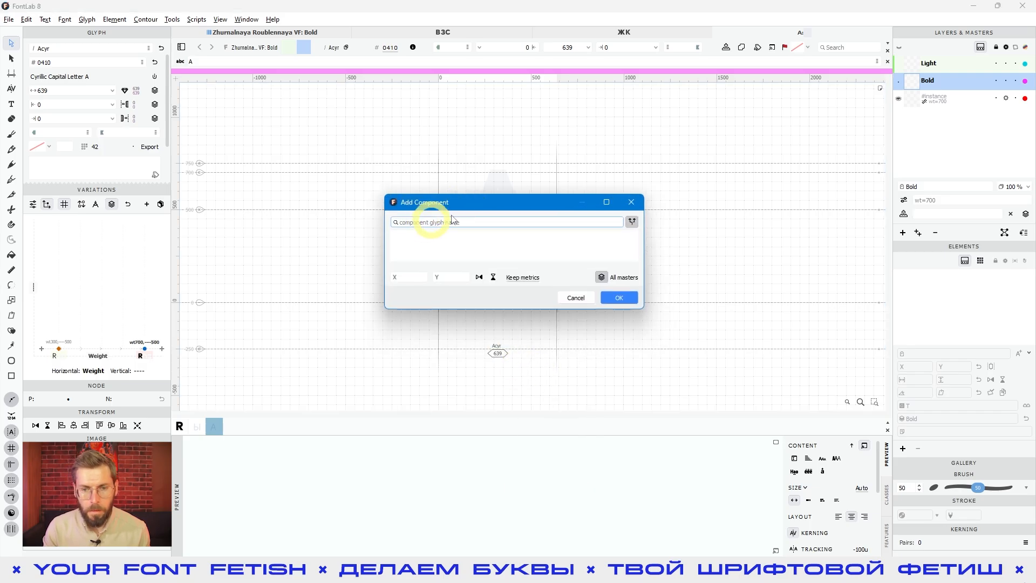
pyautogui.moveTo(644, 307); pyautogui.dragTo(679, 354)
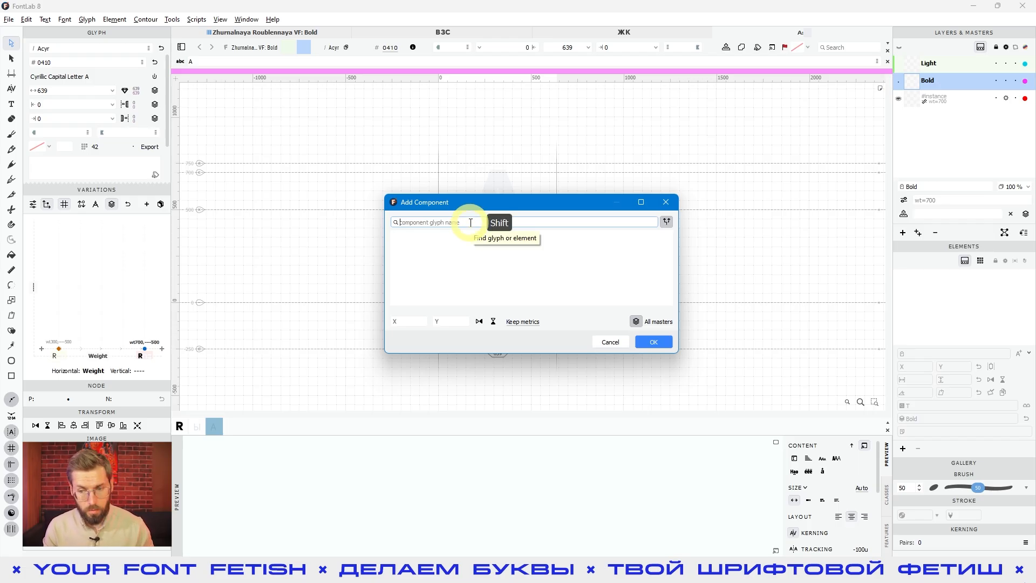
pyautogui.write('A')
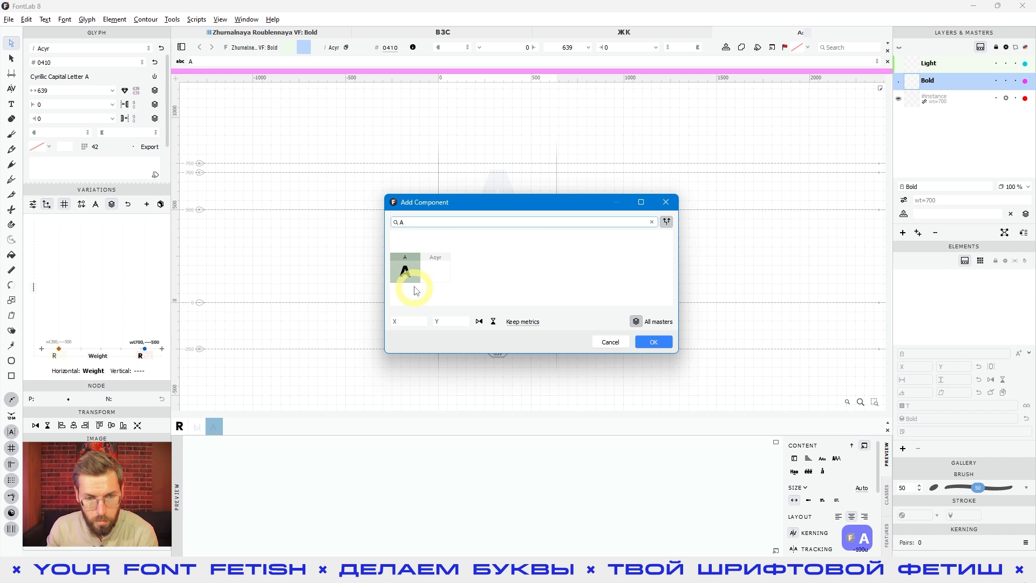
pyautogui.click(410, 273)
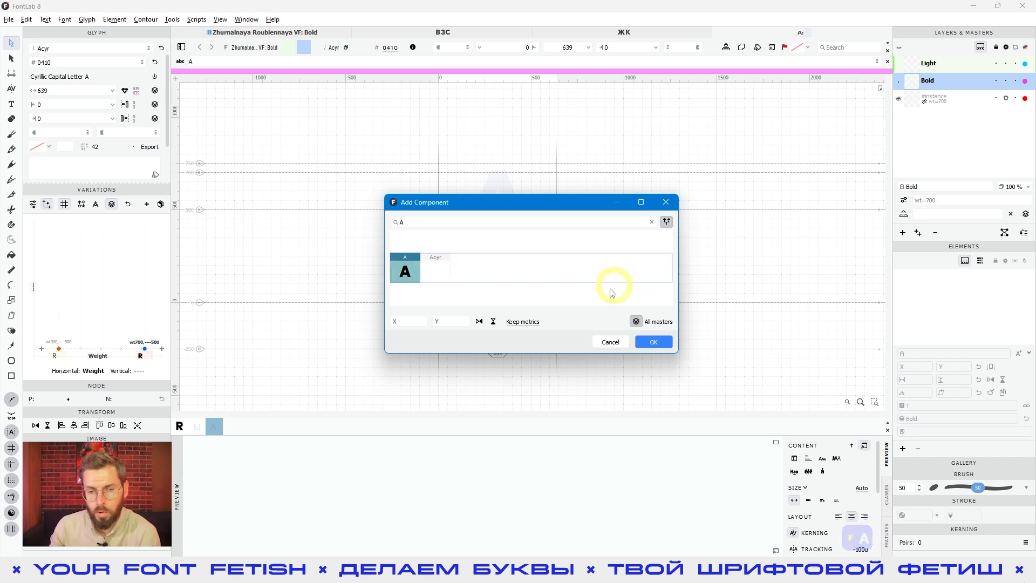
pyautogui.click(405, 275)
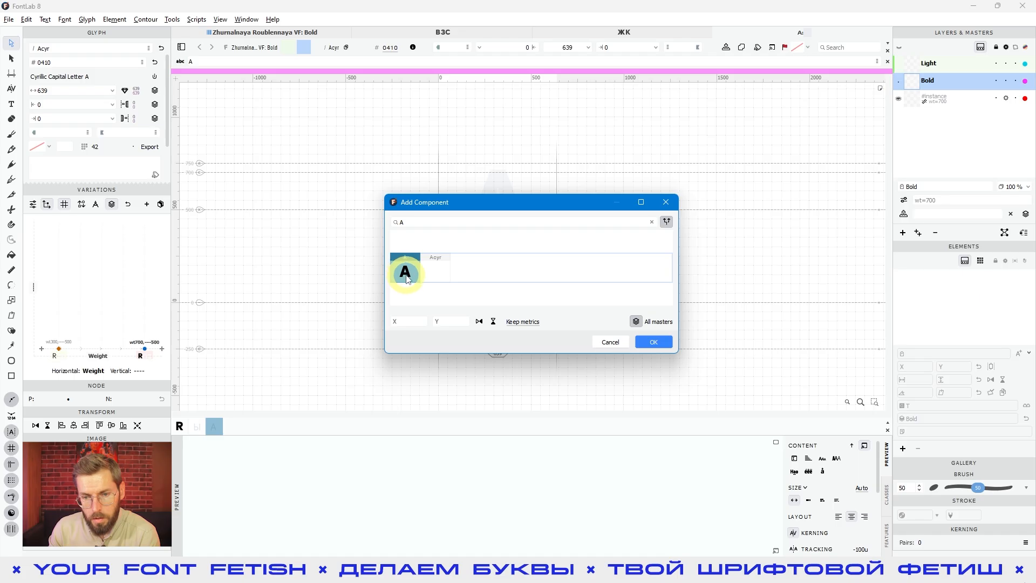
pyautogui.click(635, 321)
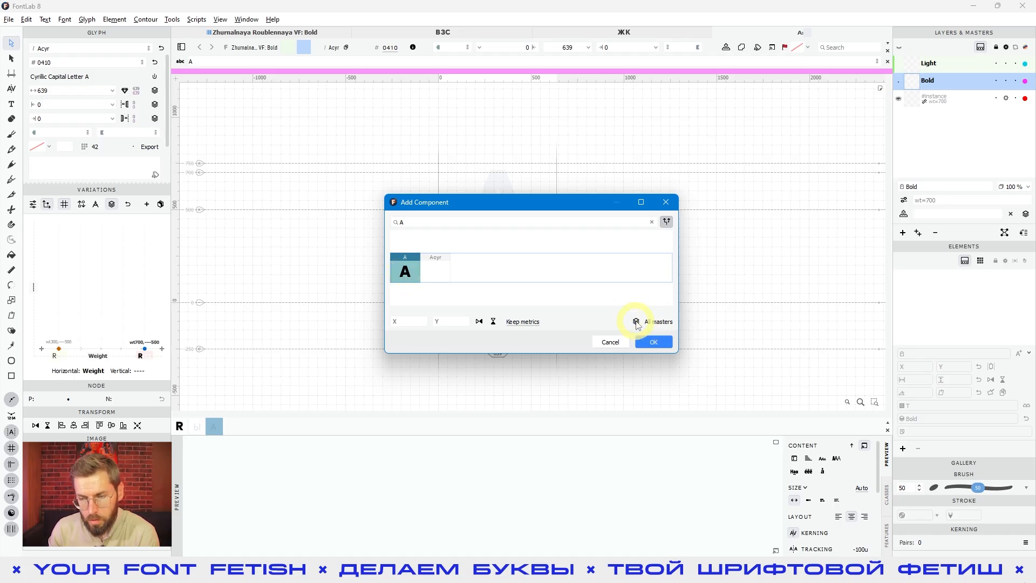
pyautogui.click(650, 341)
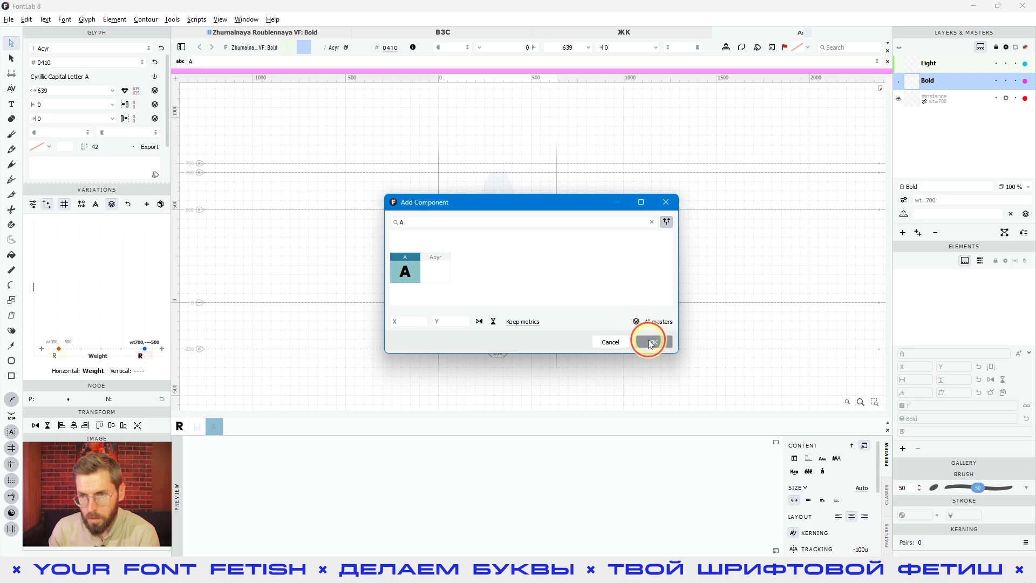
pyautogui.click(932, 64)
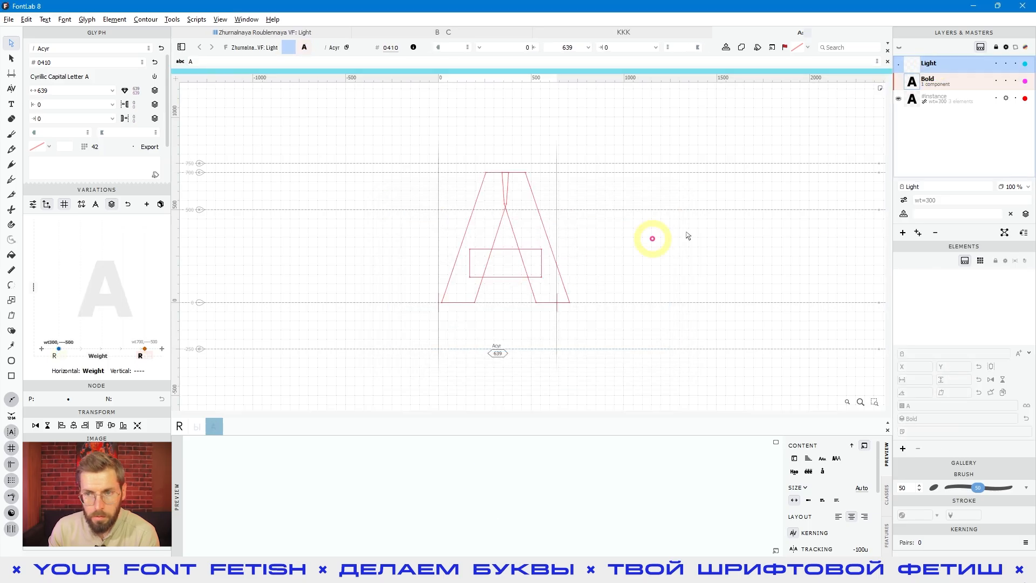
# Step: Delete the A component from the Bold master of Cyrillic А
pyautogui.click(946, 83)
pyautogui.click(532, 231)
pyautogui.press('Delete')
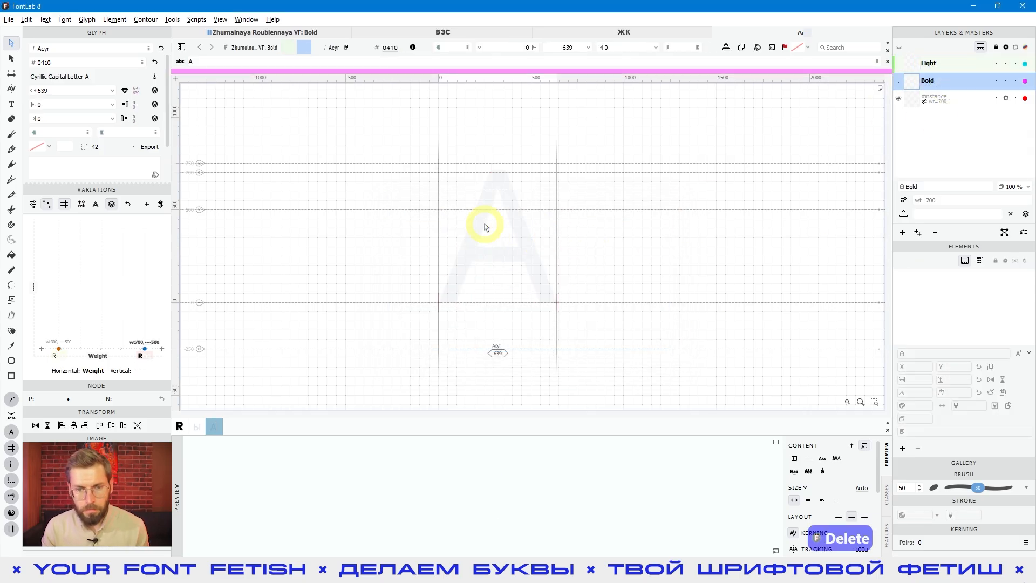
# Step: Add Latin A as a component of Cyrillic А with All masters on, and preview its interpolation between Light and Bold
pyautogui.rightClick(516, 221)
pyautogui.click(524, 371)
pyautogui.click(415, 240)
pyautogui.press('shift')
pyautogui.write('A')
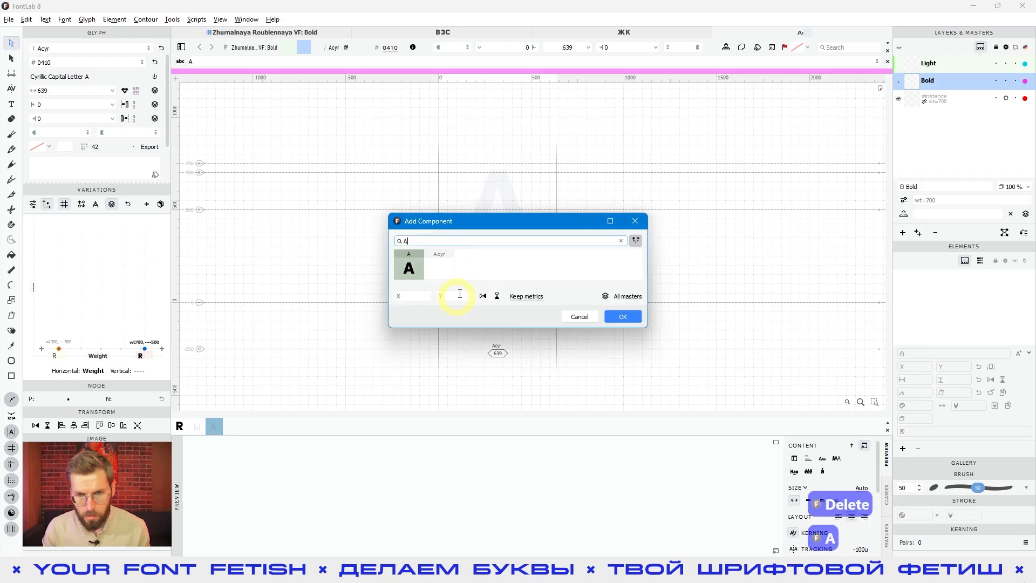
pyautogui.click(606, 296)
pyautogui.click(623, 318)
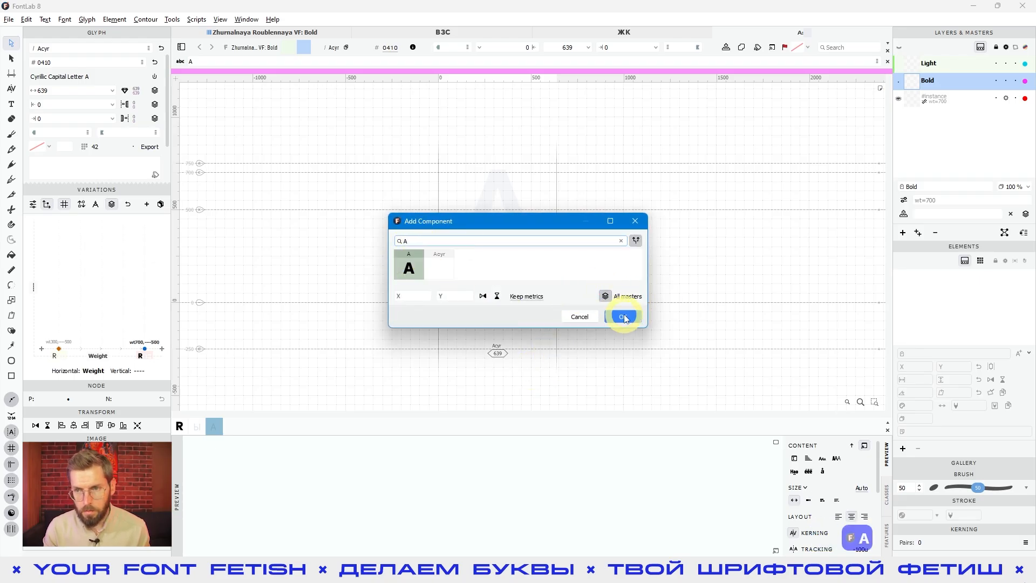
pyautogui.click(928, 64)
pyautogui.moveTo(60, 300); pyautogui.dragTo(114, 346)
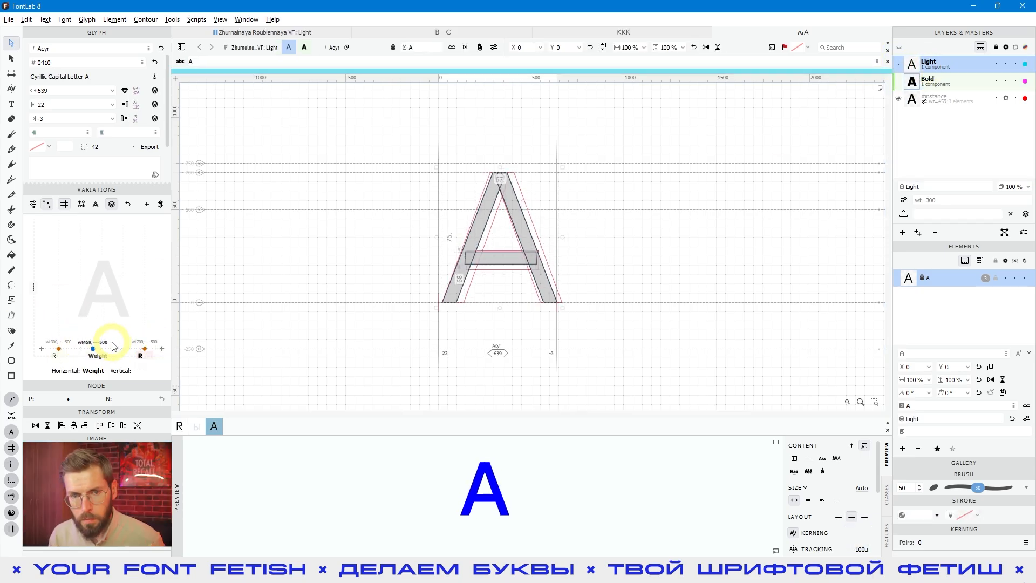
# Step: Link both sidebearings of Cyrillic А to glyph A in all masters and preview the weight variation
pyautogui.click(58, 104)
pyautogui.write('A')
pyautogui.click(57, 118)
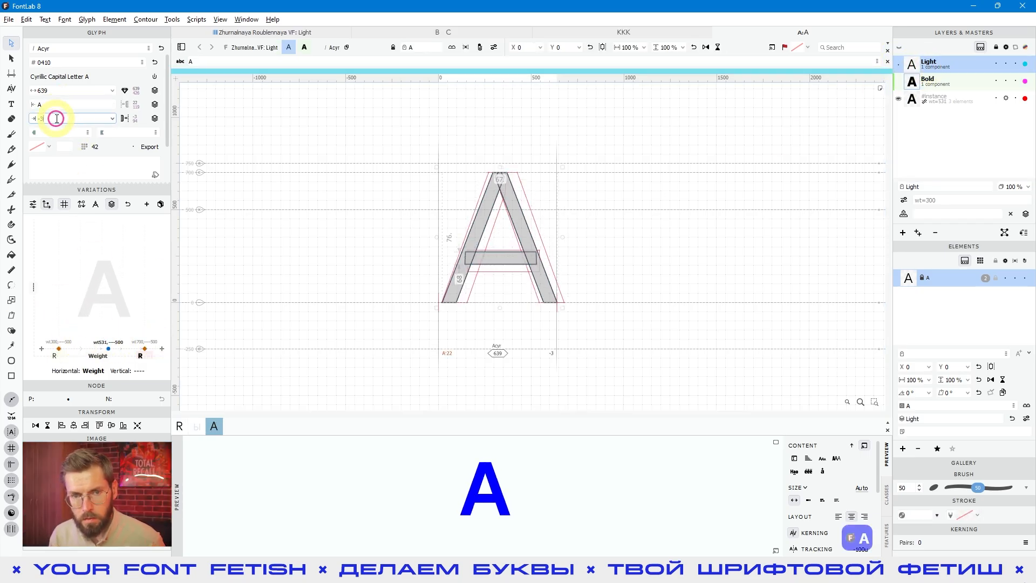
pyautogui.hotkey('ctrl', 'a')
pyautogui.write('A')
pyautogui.click(155, 105)
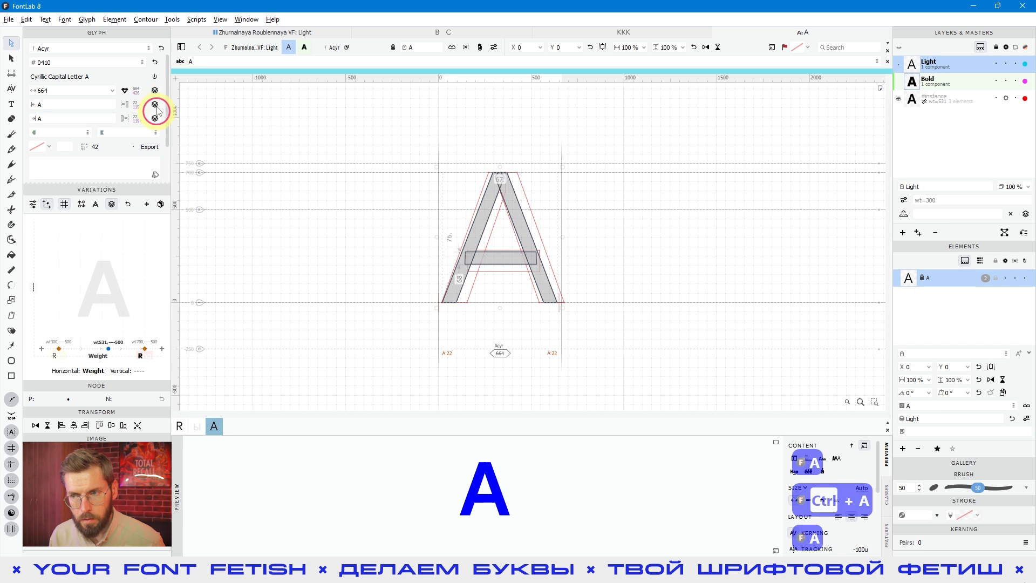
pyautogui.click(929, 80)
pyautogui.click(119, 318)
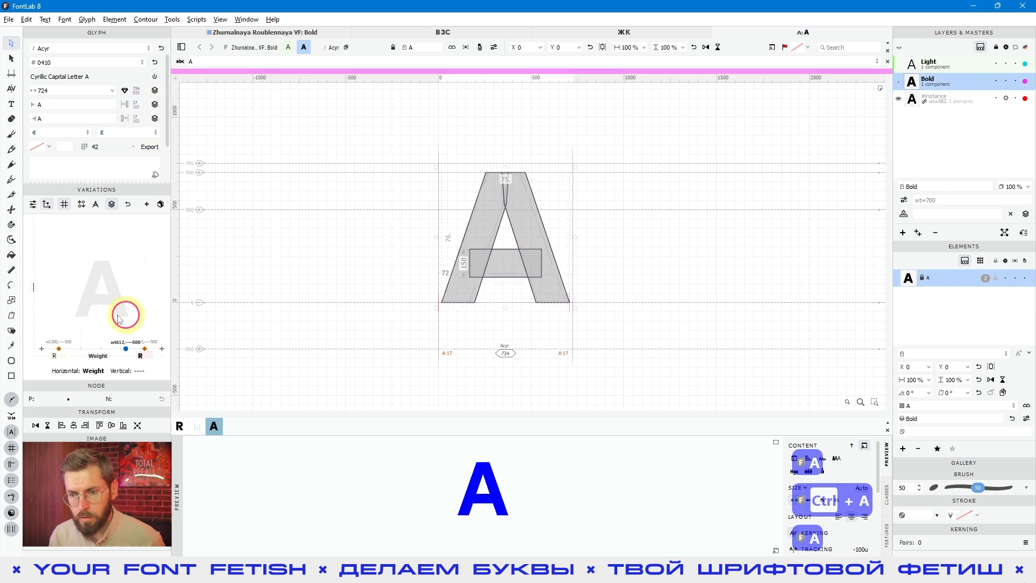
# Step: Delete the A component from Cyrillic А in Bold and check the Light master
pyautogui.hotkey('ctrl', 'a')
pyautogui.press('Delete')
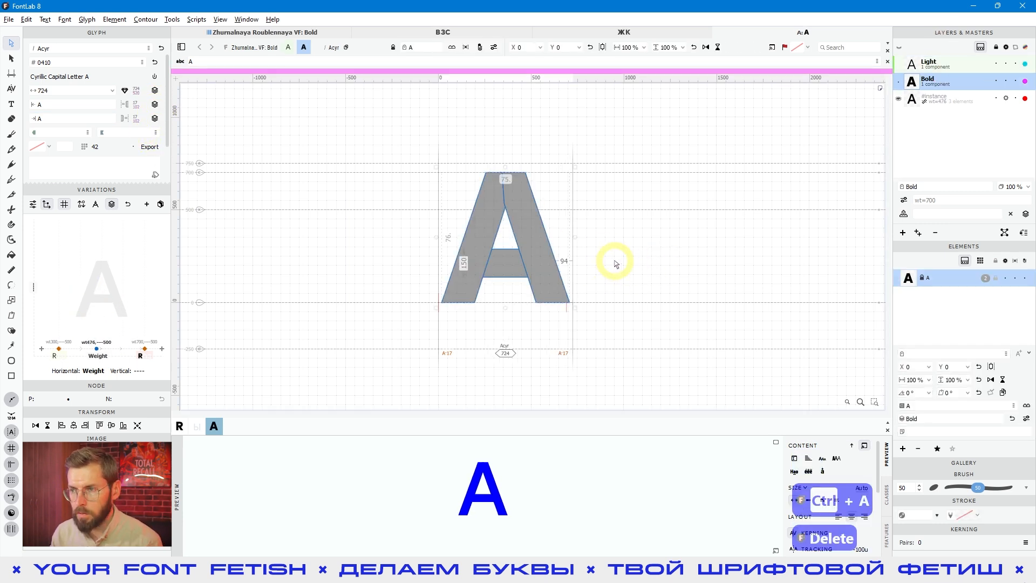
pyautogui.click(926, 65)
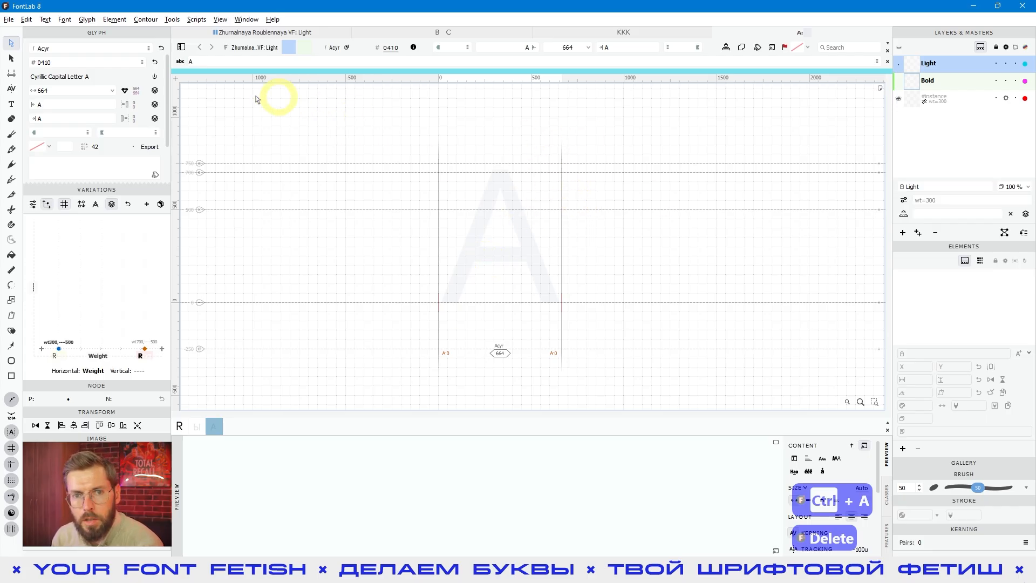
# Step: Add the Latin A component to Cyrillic А again from the Light master, with All masters on
pyautogui.click(87, 22)
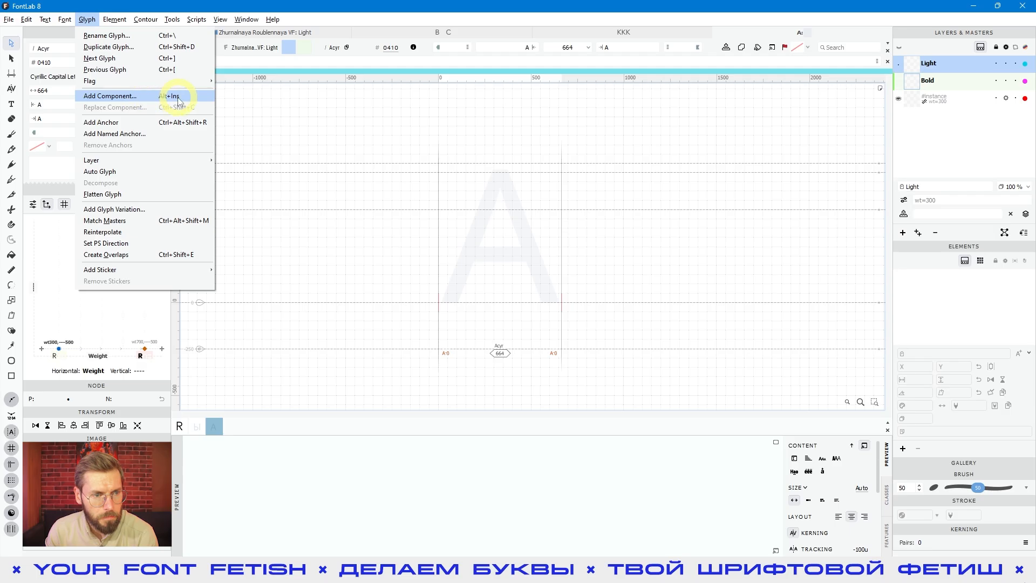
pyautogui.click(130, 97)
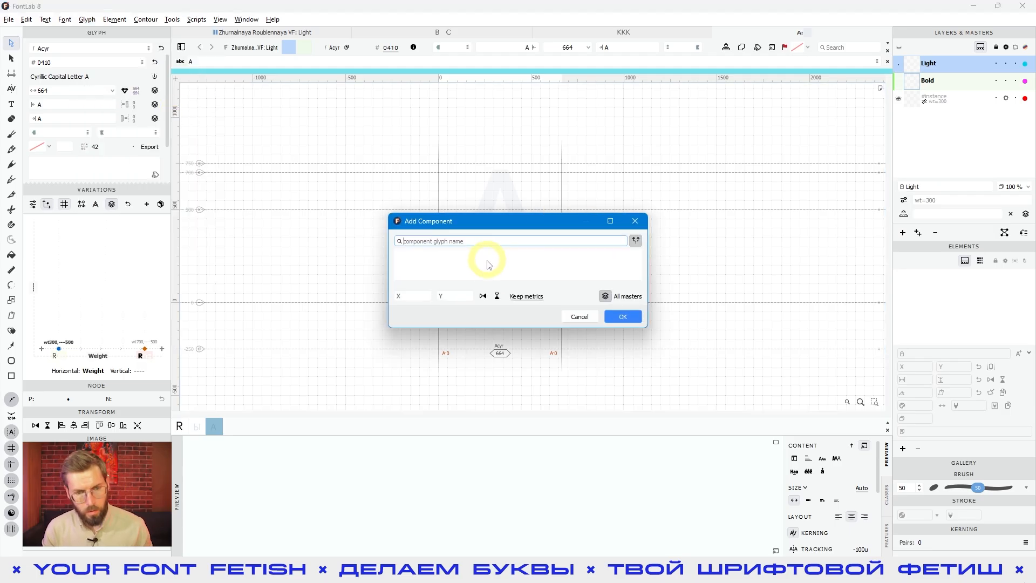
pyautogui.write('A')
pyautogui.click(626, 319)
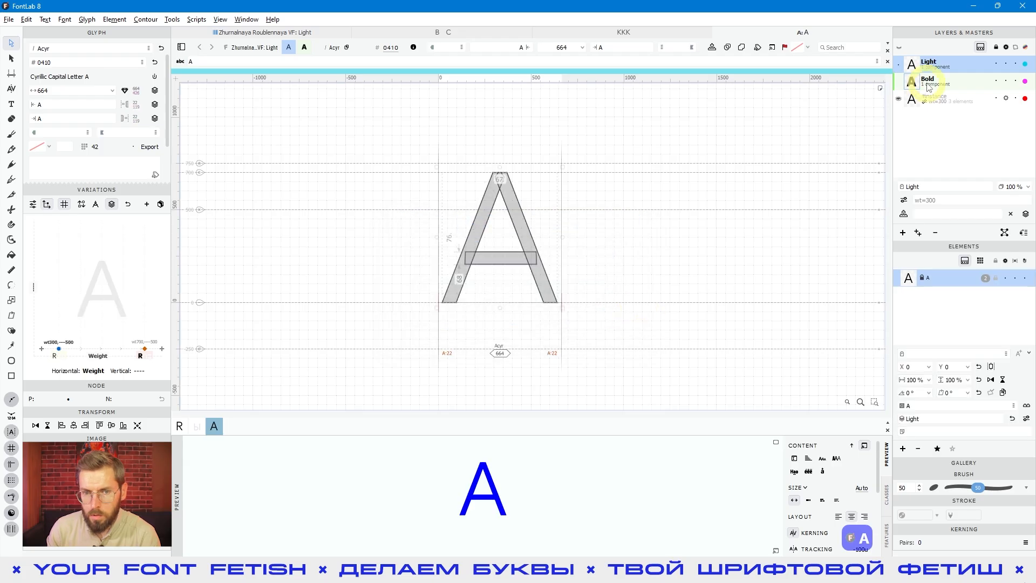
pyautogui.click(597, 215)
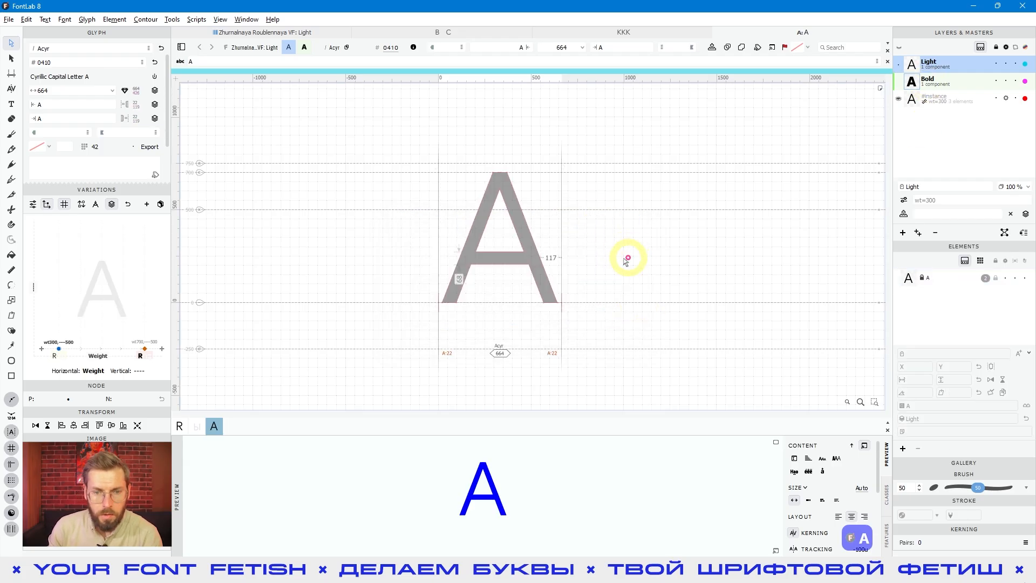
pyautogui.click(516, 214)
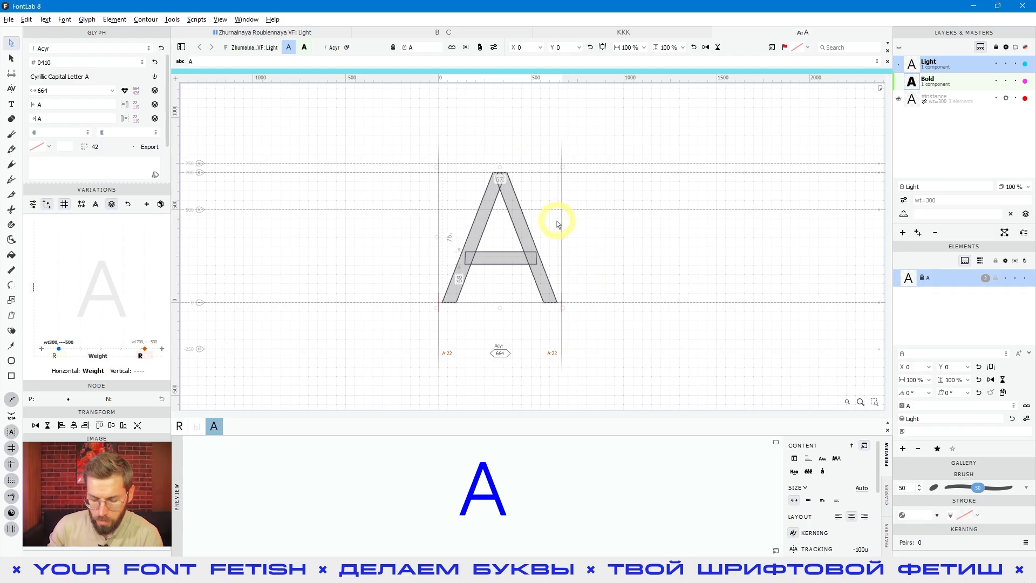
# Step: Delete the A component from Cyrillic А and turn off Match Edits
pyautogui.press('Delete')
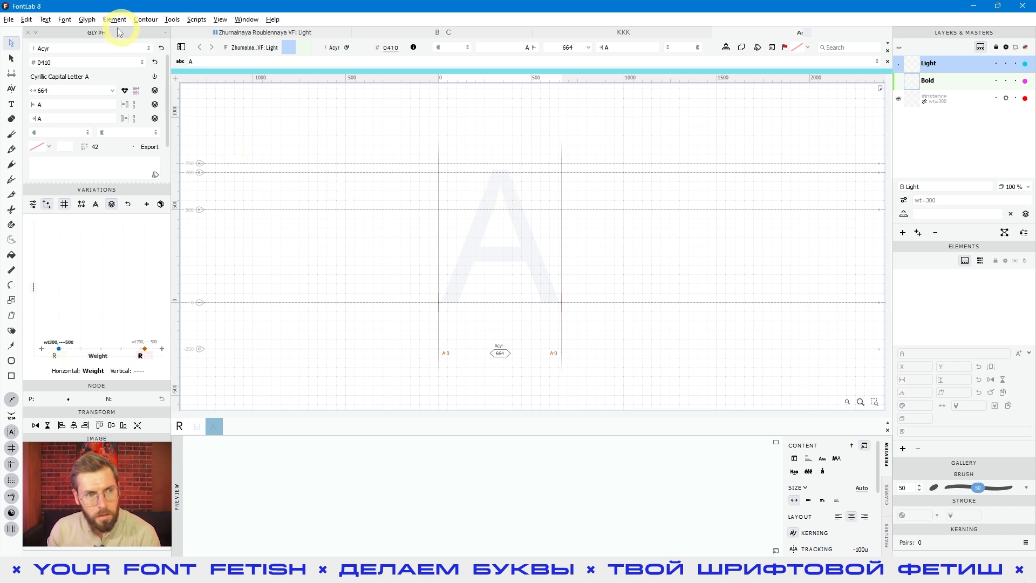
pyautogui.click(29, 23)
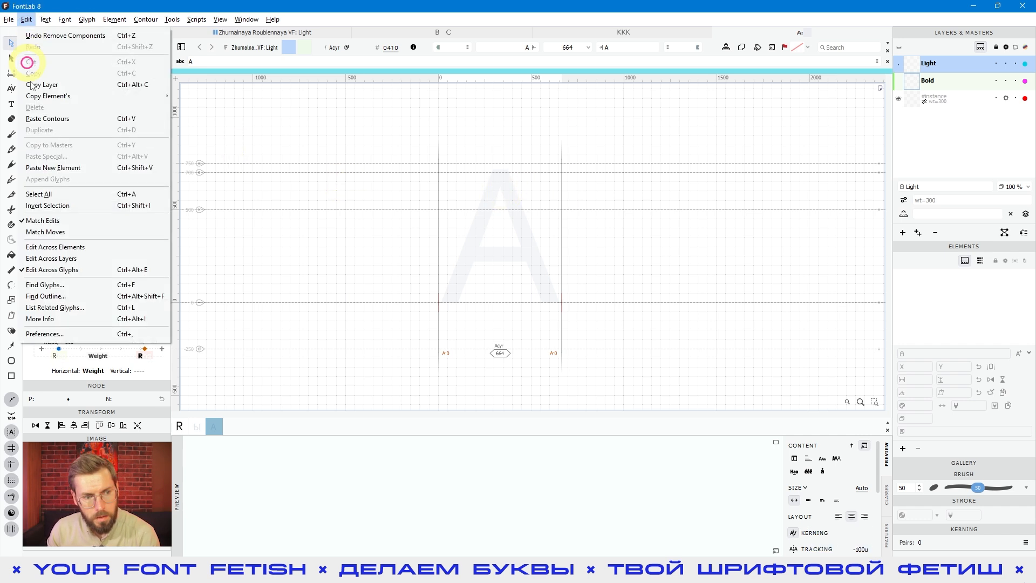
pyautogui.click(50, 222)
# Step: Add Latin A as a component in all masters of Cyrillic А with Match Edits off
pyautogui.rightClick(494, 230)
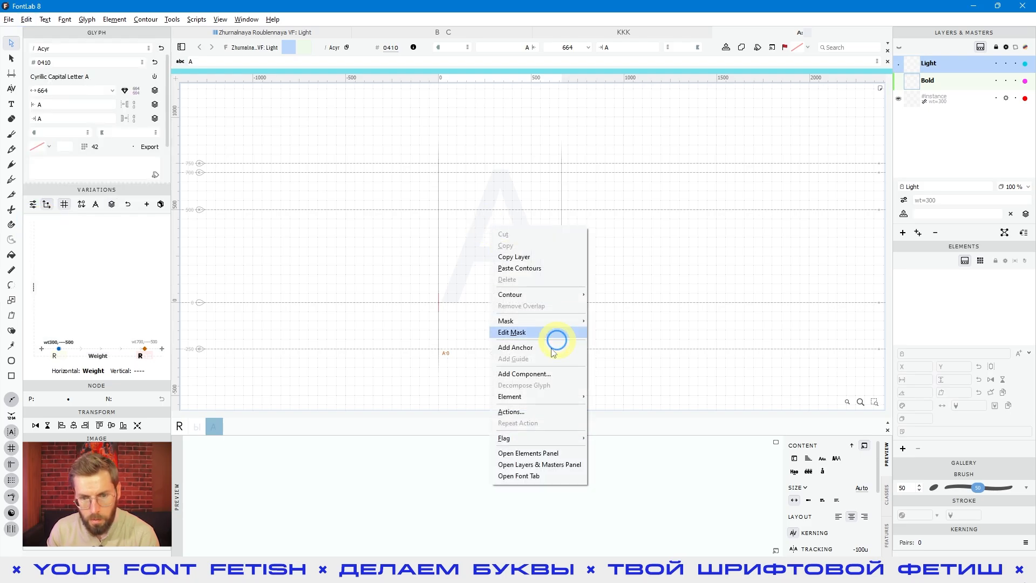
pyautogui.click(541, 372)
pyautogui.write('A')
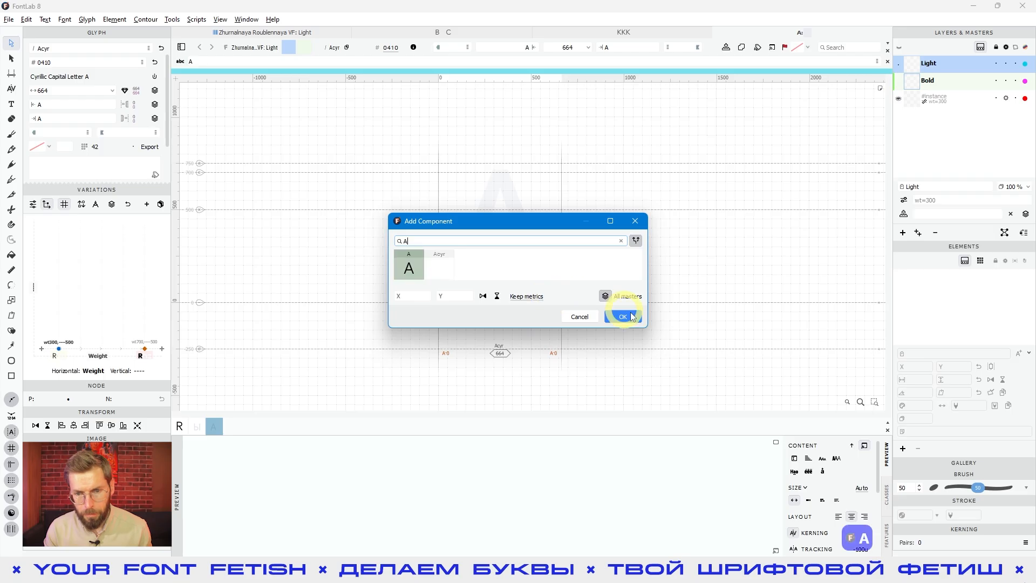
pyautogui.click(620, 314)
pyautogui.click(576, 236)
pyautogui.click(525, 209)
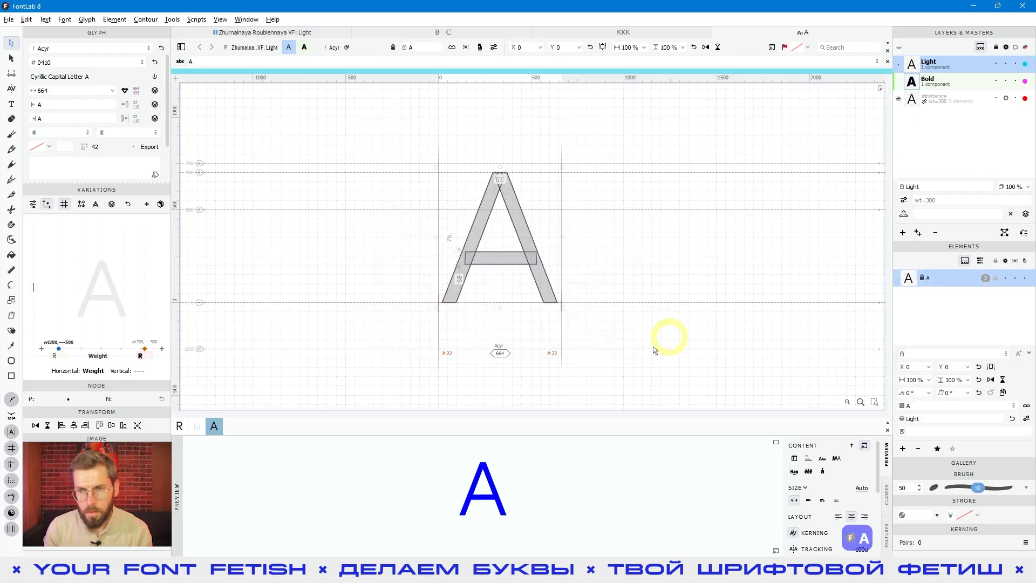
# Step: Delete the A component separately from the Light and Bold masters of Cyrillic А
pyautogui.press('Delete')
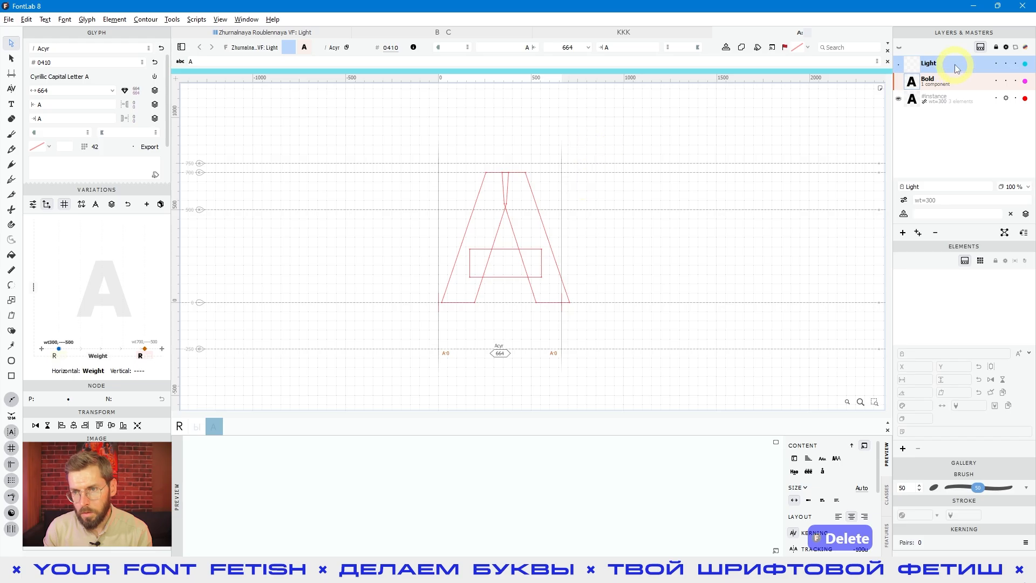
pyautogui.click(929, 81)
pyautogui.click(554, 272)
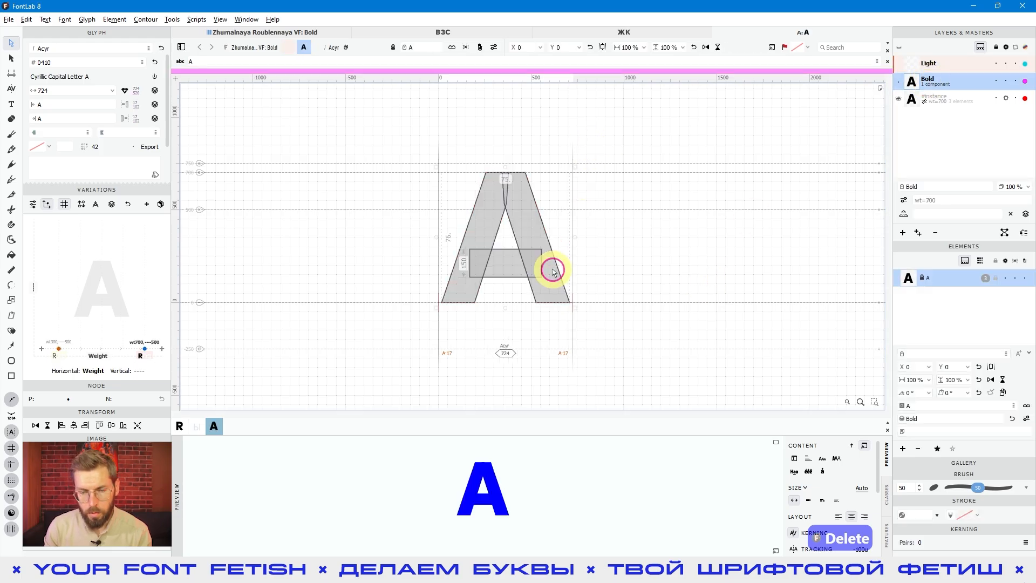
pyautogui.click(668, 287)
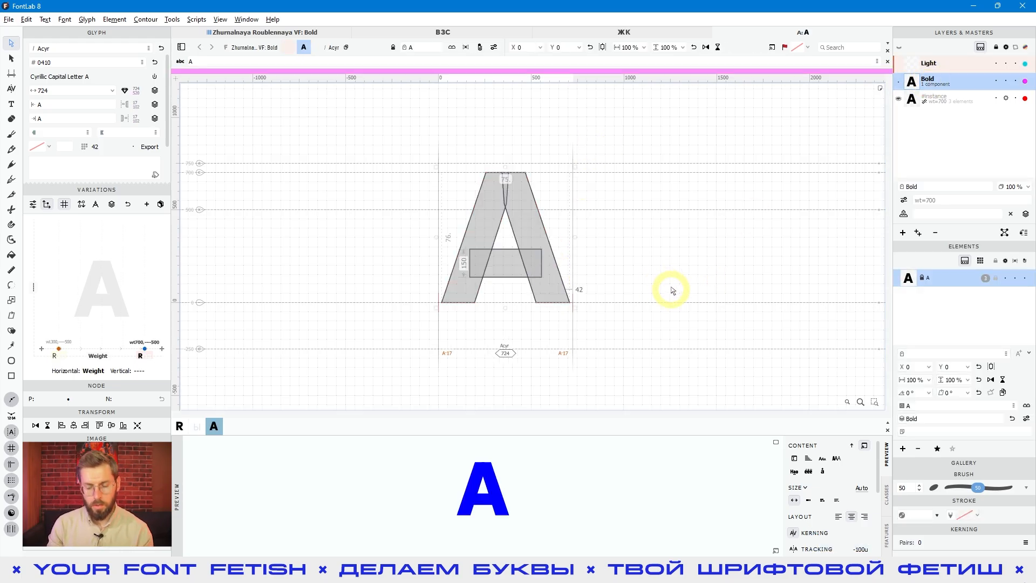
pyautogui.press('Delete')
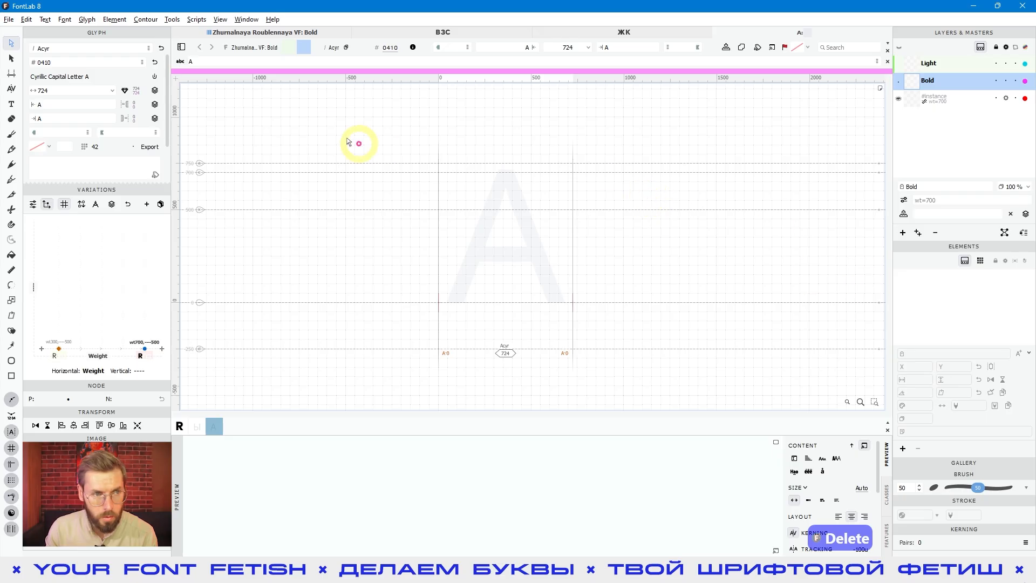
# Step: Add Latin A as a component to all masters of Cyrillic А from the Bold master, with Match Edits off
pyautogui.click(24, 19)
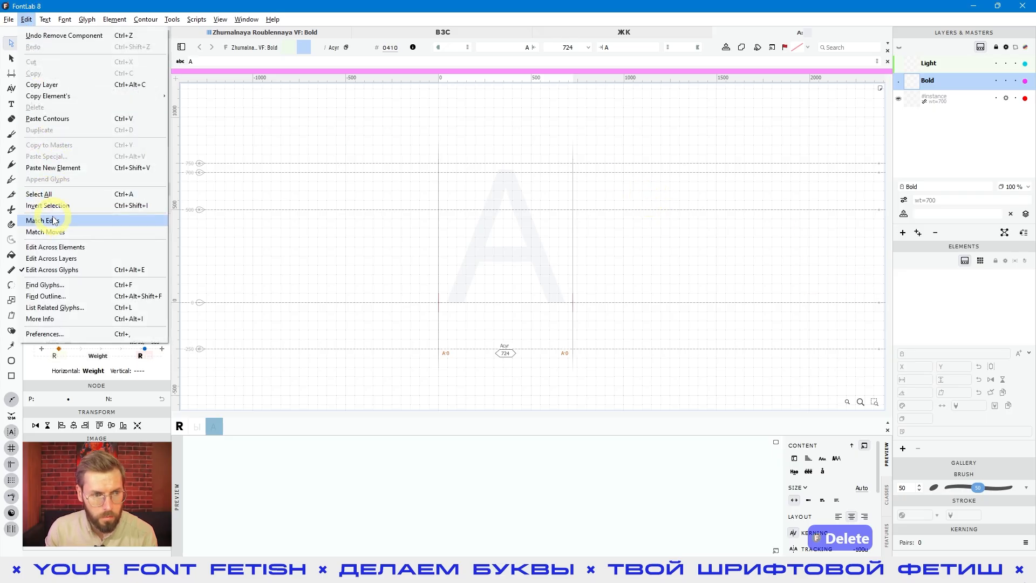
pyautogui.click(183, 234)
pyautogui.rightClick(515, 260)
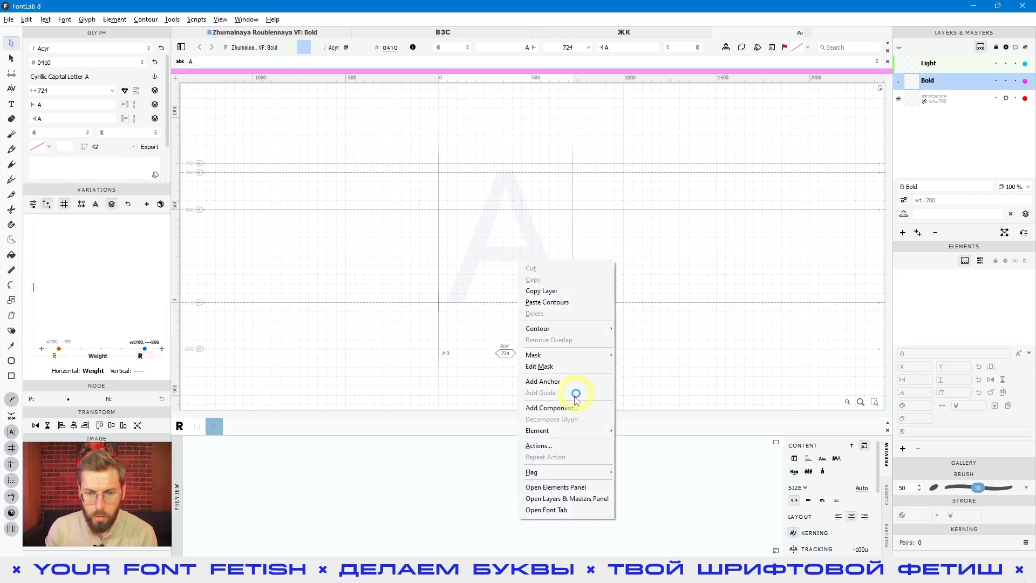
pyautogui.moveTo(562, 430)
pyautogui.click(552, 407)
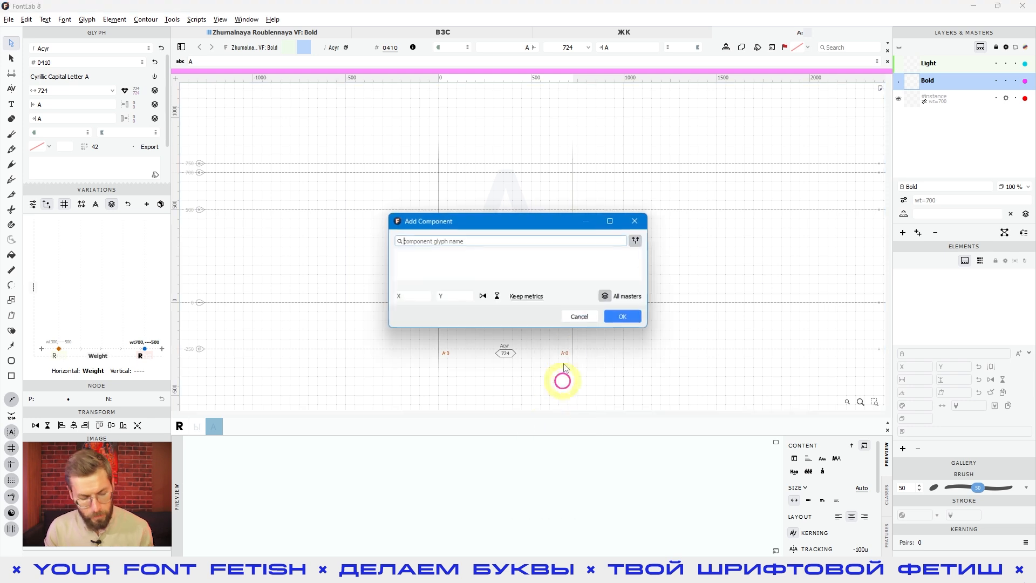
pyautogui.write('A')
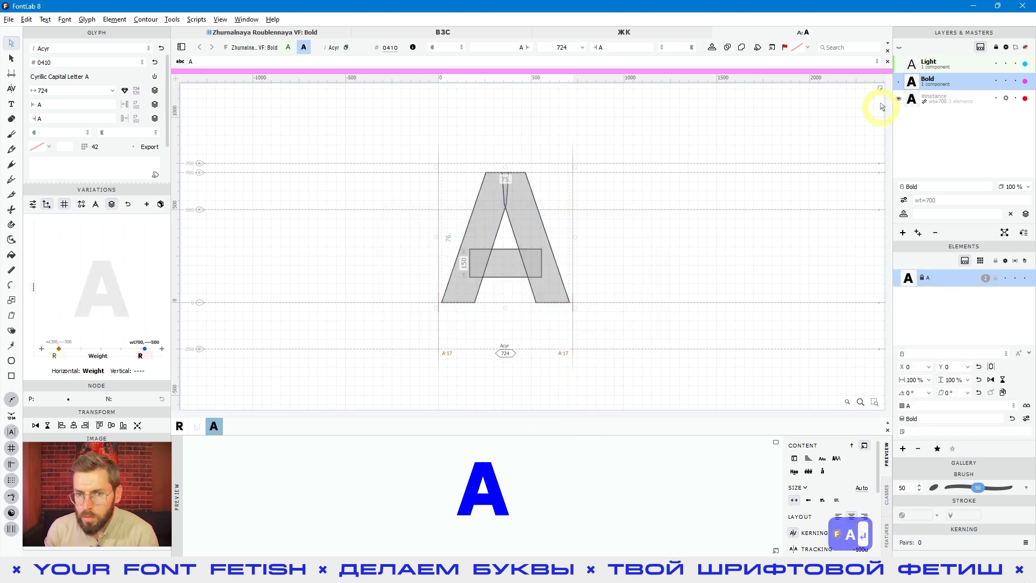
pyautogui.click(333, 268)
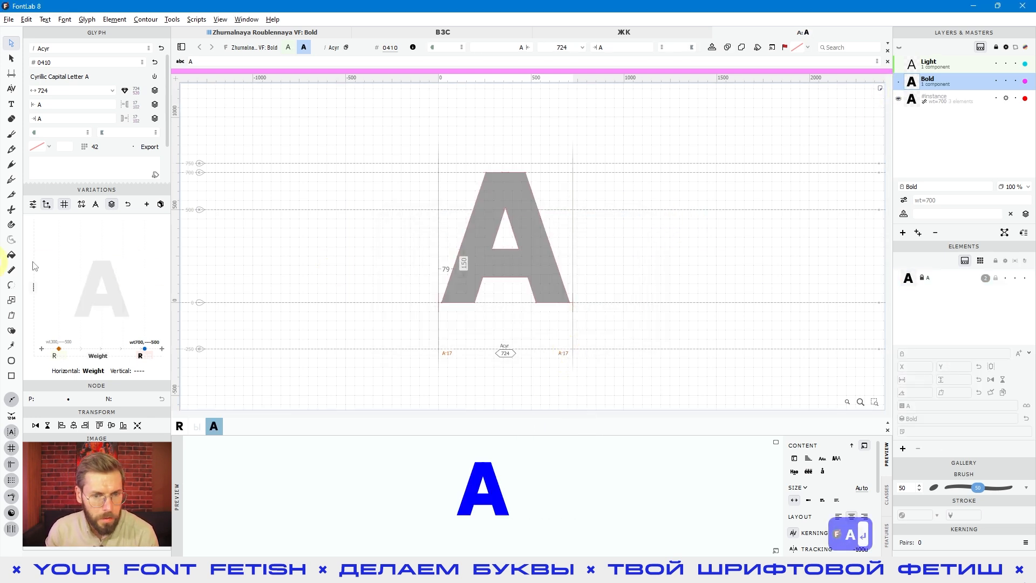
# Step: Return to the font overview and review the component-based Cyrillic capitals Х, А, Р, С, Т and В
pyautogui.click(273, 32)
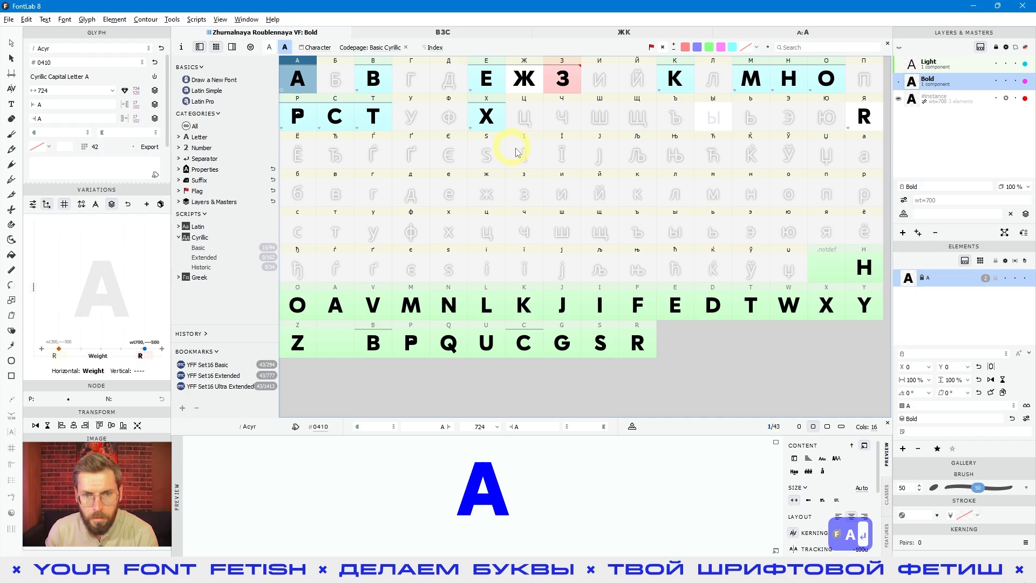
pyautogui.click(490, 115)
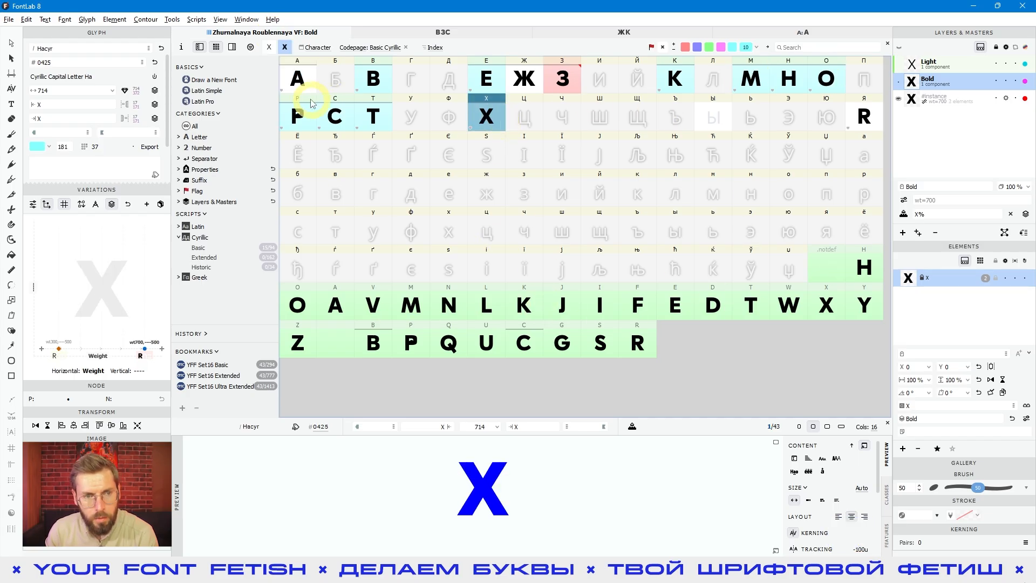
pyautogui.click(295, 84)
pyautogui.click(288, 128)
pyautogui.click(334, 120)
pyautogui.click(365, 120)
pyautogui.click(372, 86)
pyautogui.click(472, 119)
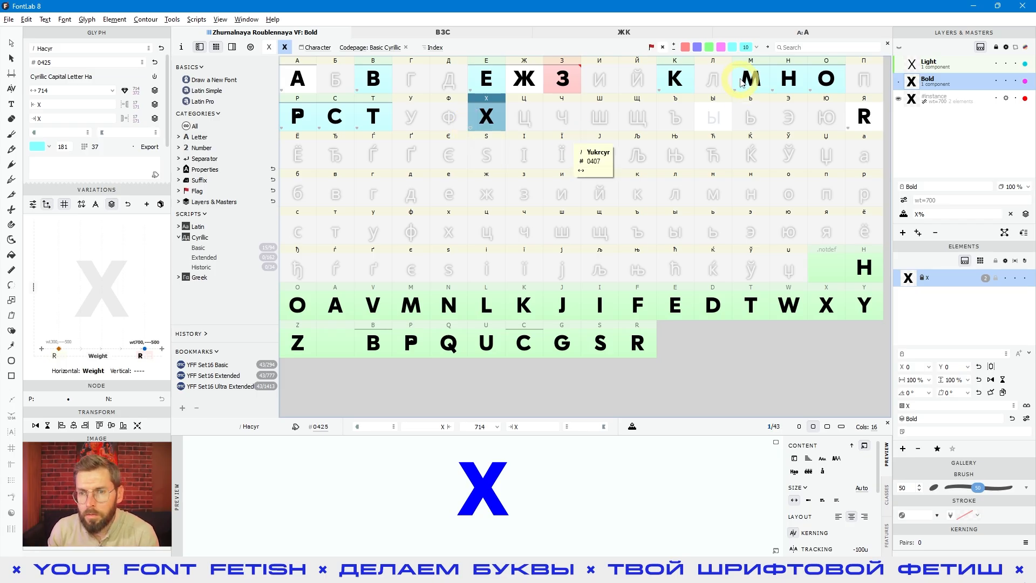
# Step: Inspect Cyrillic М and К alongside the Latin J, K and L glyphs in the font overview
pyautogui.click(746, 78)
pyautogui.click(672, 87)
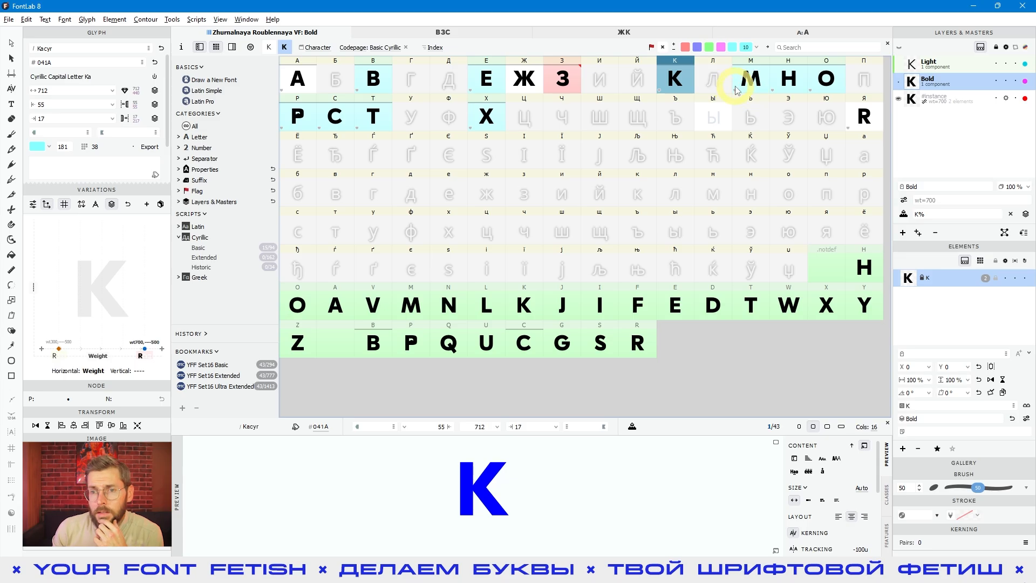
pyautogui.click(753, 90)
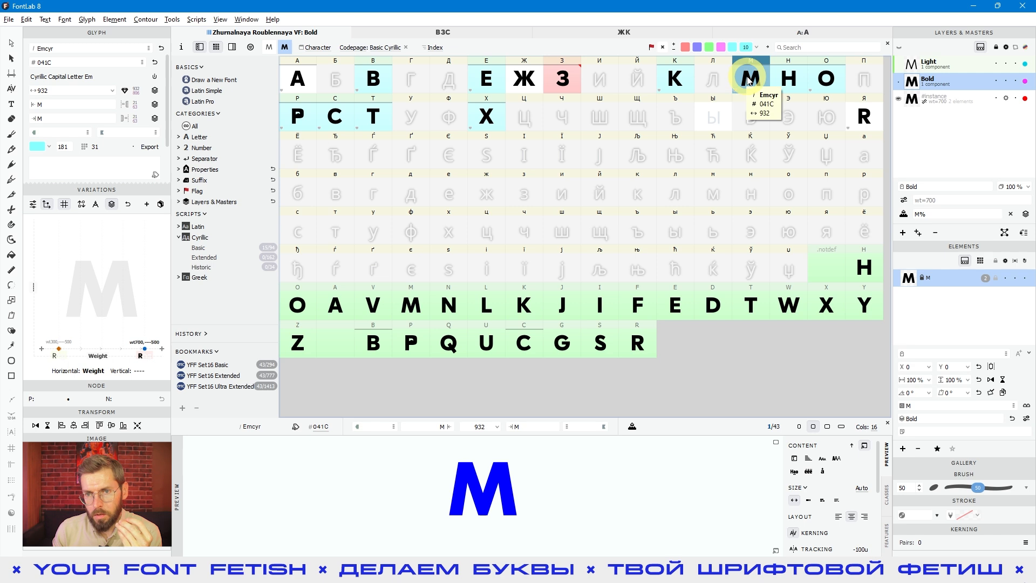
pyautogui.click(562, 303)
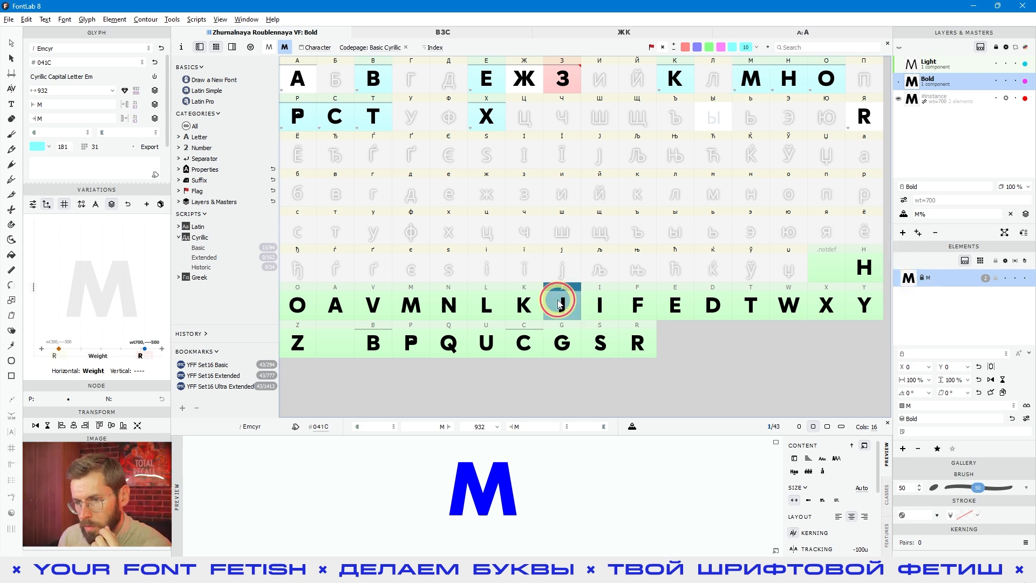
pyautogui.click(523, 305)
pyautogui.click(486, 305)
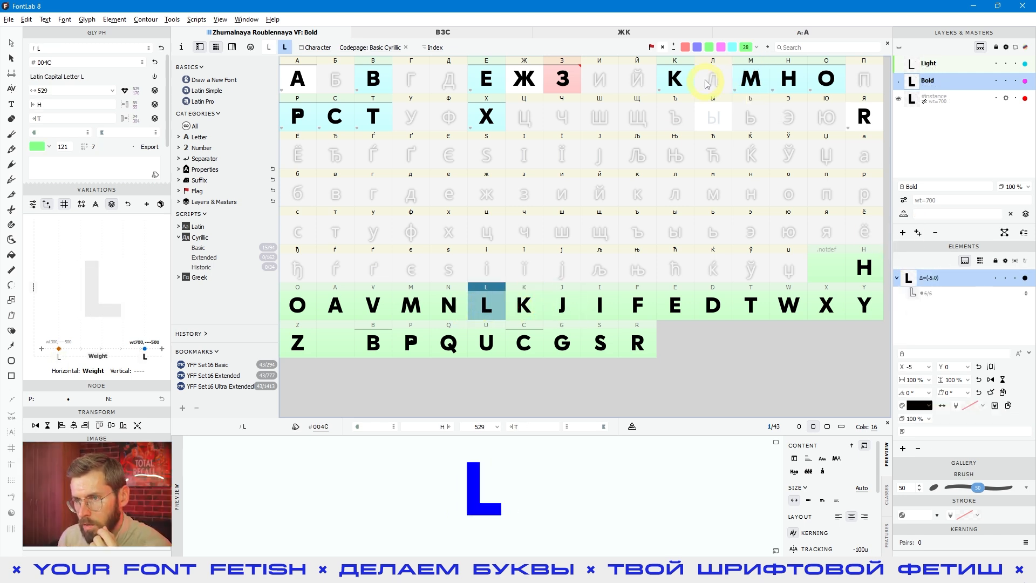
pyautogui.click(673, 81)
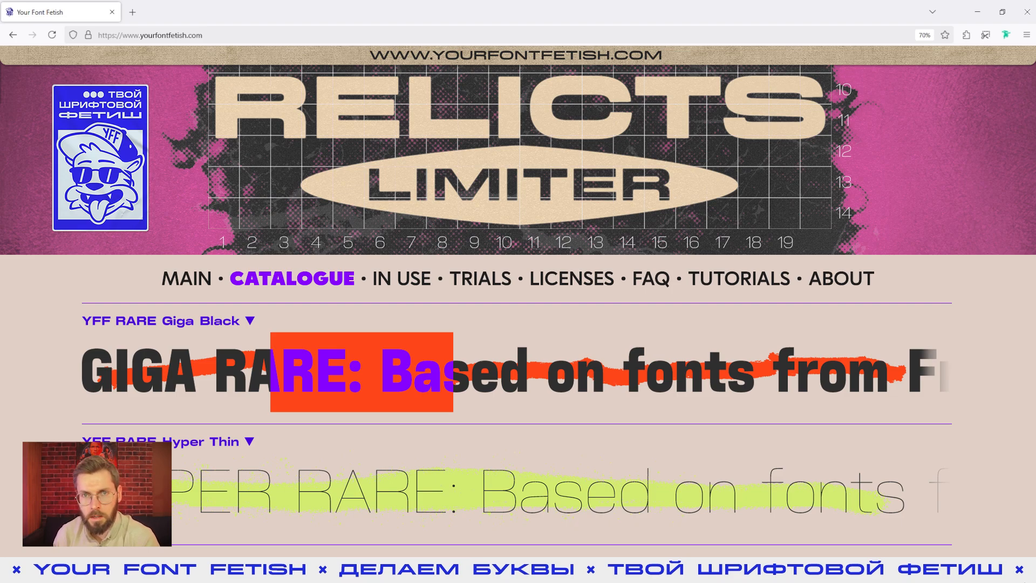
# Step: Switch to Telegram and browse the posts in the Your Font Fetish channel
pyautogui.hotkey('alt', 'Tab')
pyautogui.scroll(-11, 680, 232)
pyautogui.scroll(-8, 679, 232)
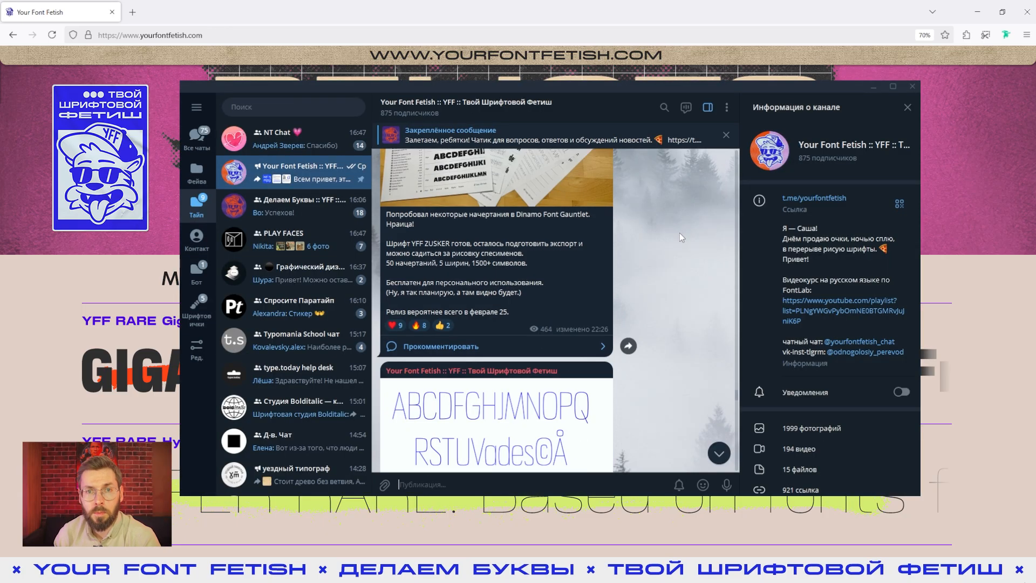
# Step: Open the Делаем Буквы FontLab community chat, browse its messages and switch back to FontLab
pyautogui.click(370, 212)
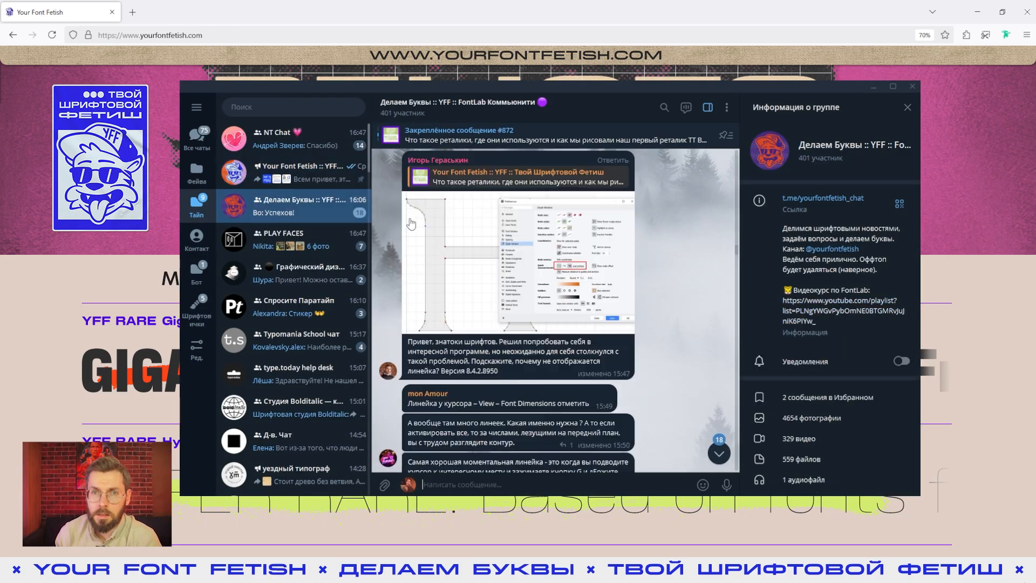
pyautogui.scroll(-5, 658, 234)
pyautogui.scroll(-1, 658, 234)
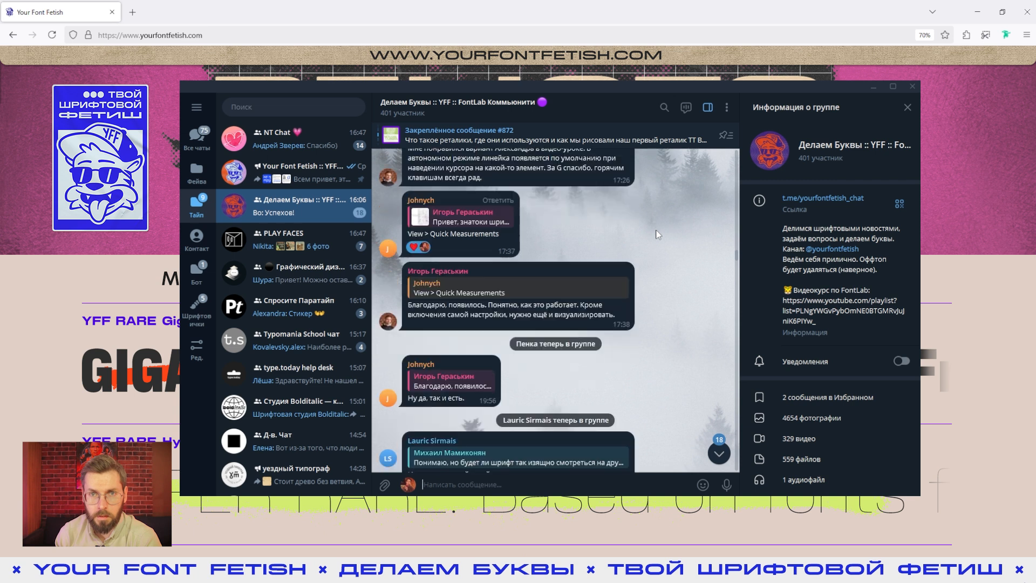
pyautogui.hotkey('alt', 'Tab')
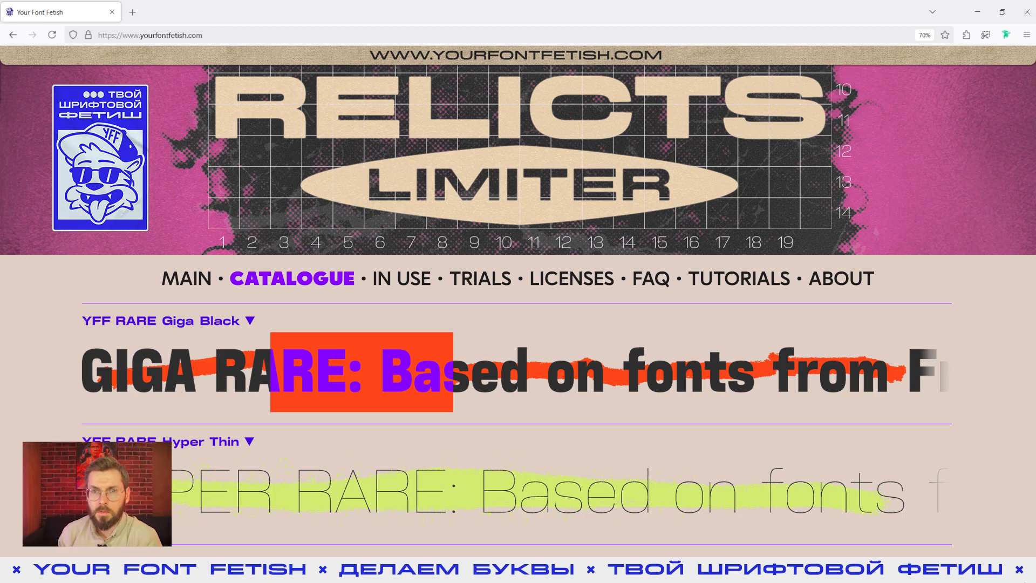
pyautogui.hotkey('alt', 'Tab')
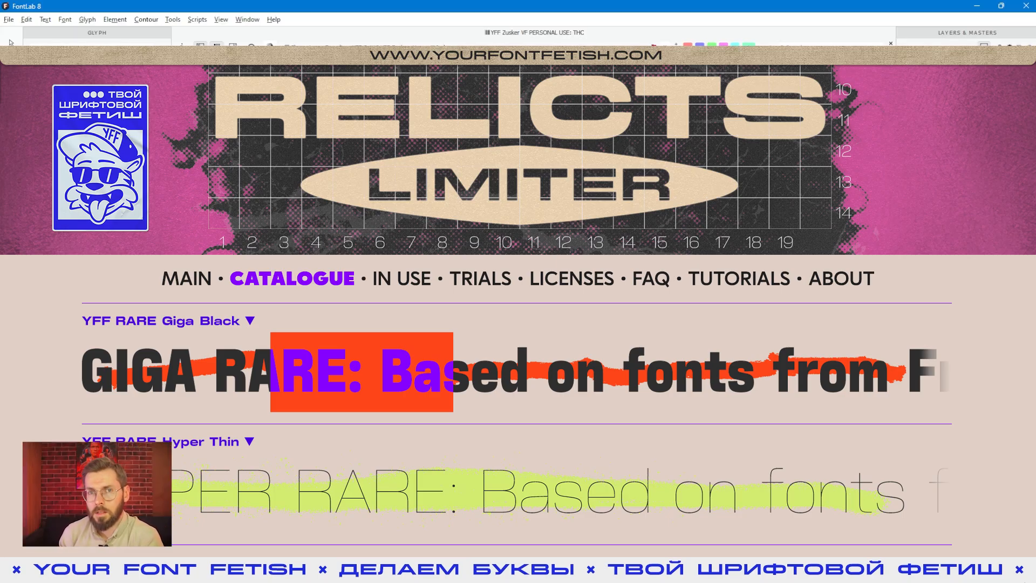